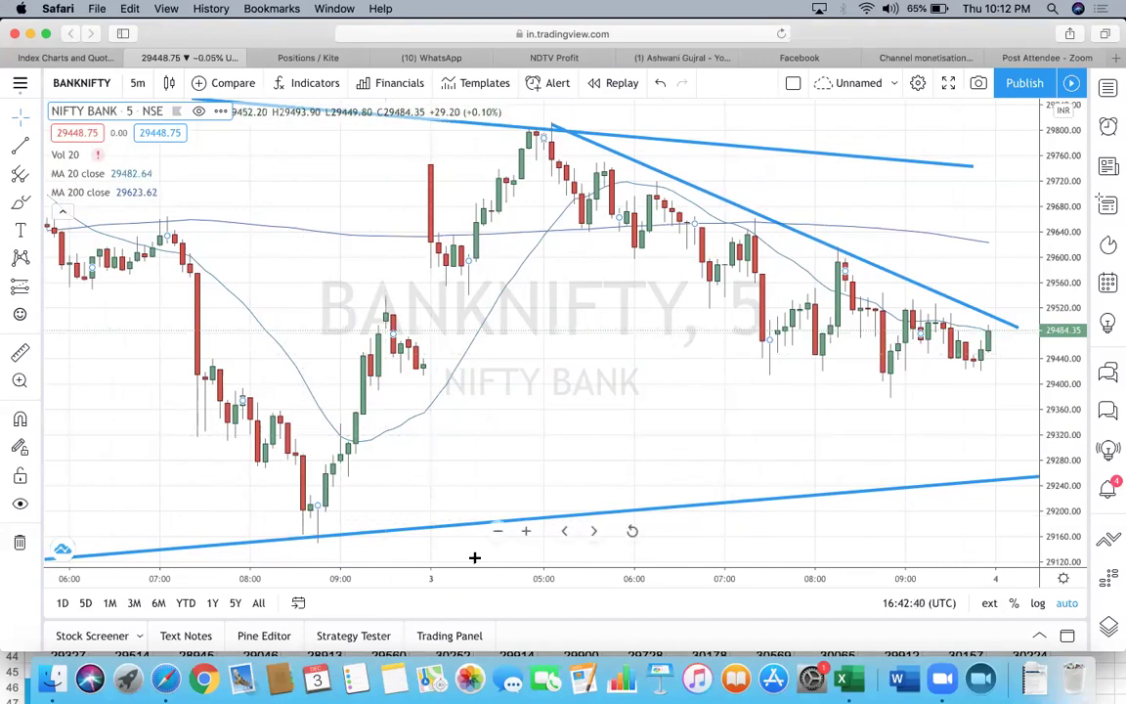
- Highlight a horizontal level around 29,540 from the 2 December lows to the 3 December opening lows, and point an arrow at the 3 December opening candle
click(526, 532)
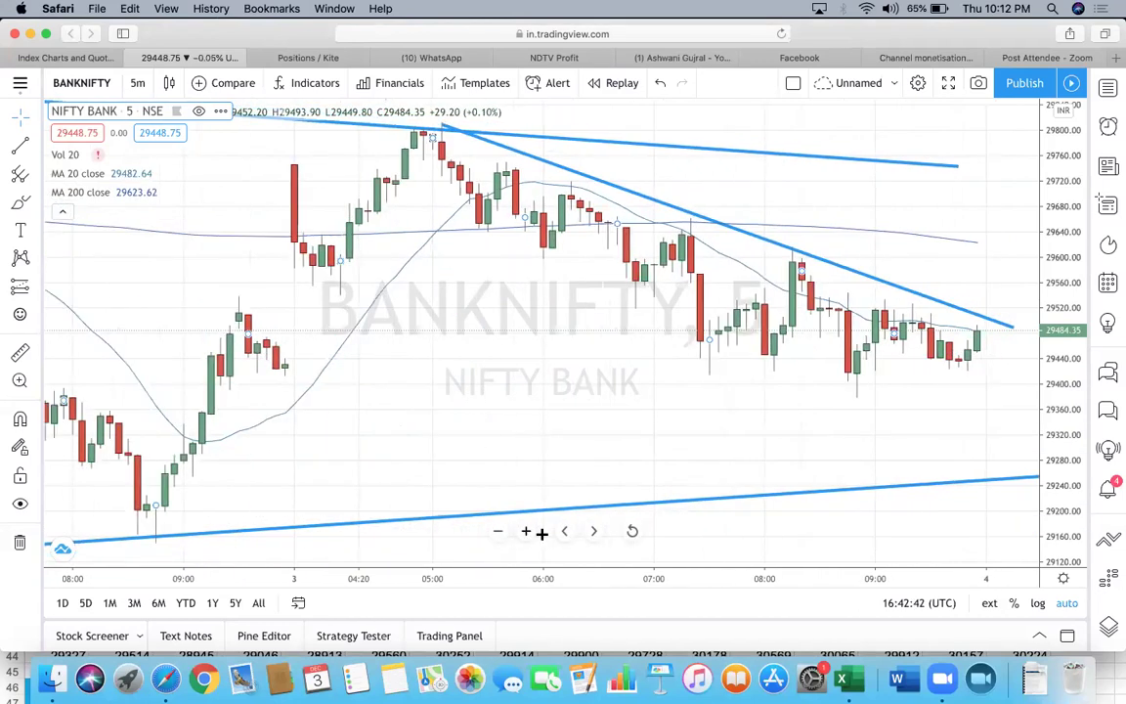
click(500, 533)
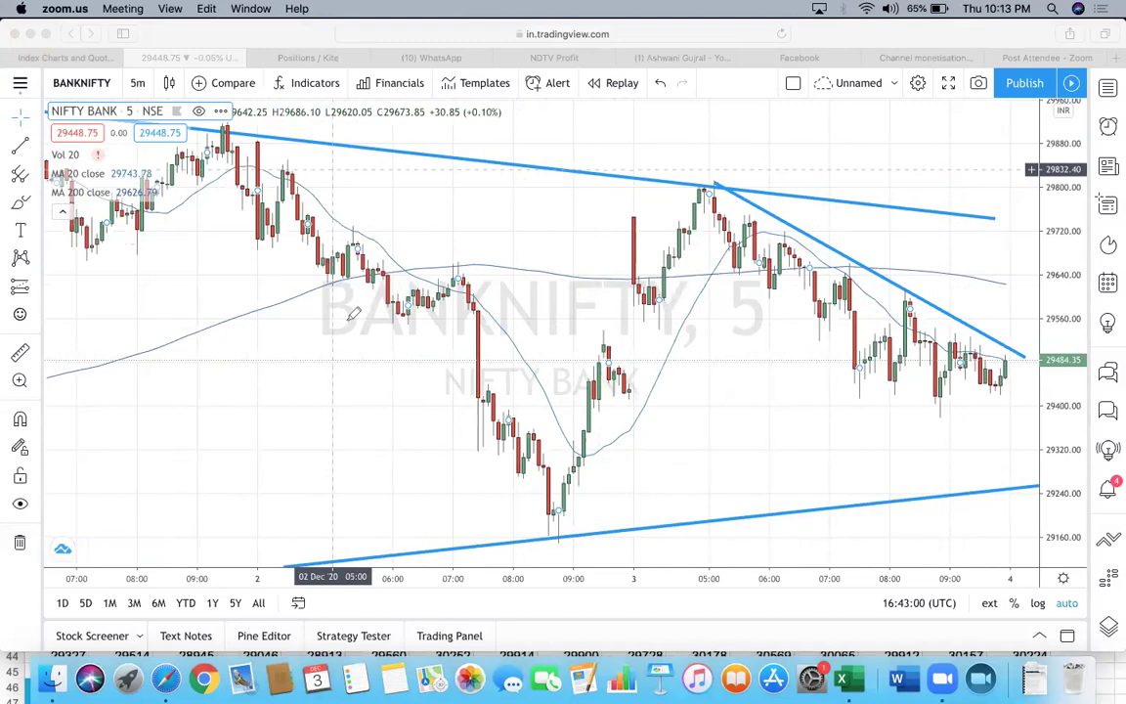
drag(345, 321, 694, 316)
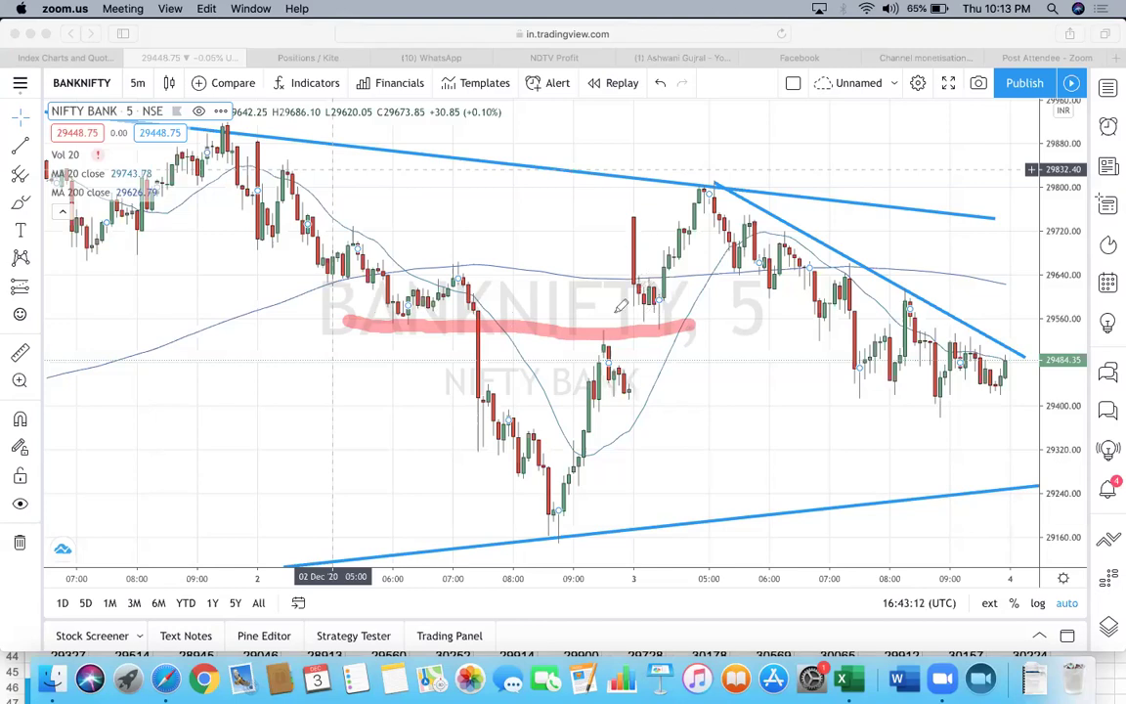
mouse_move(573, 198)
mouse_down()
mouse_move(614, 221)
mouse_move(616, 193)
mouse_up()
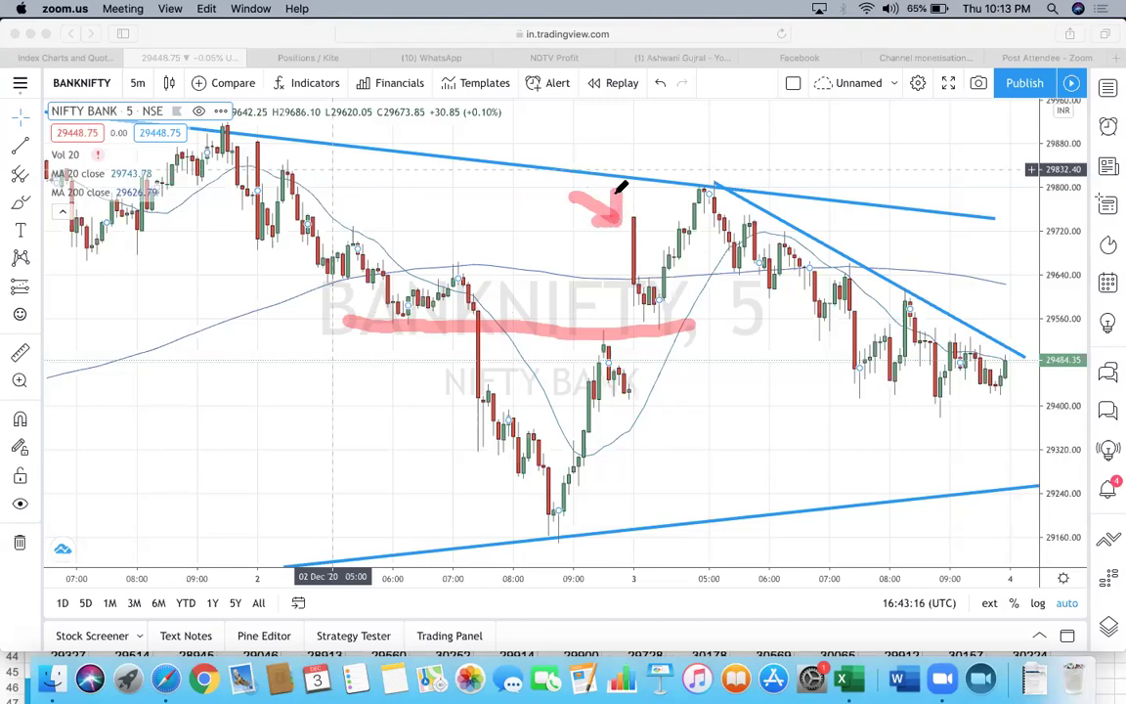
- Mark the late 2 December swing high, that day's last candle and the 3 December opening low, and trace the rally from that low to the peak
mouse_move(626, 350)
mouse_down()
mouse_move(694, 367)
mouse_move(628, 356)
mouse_up()
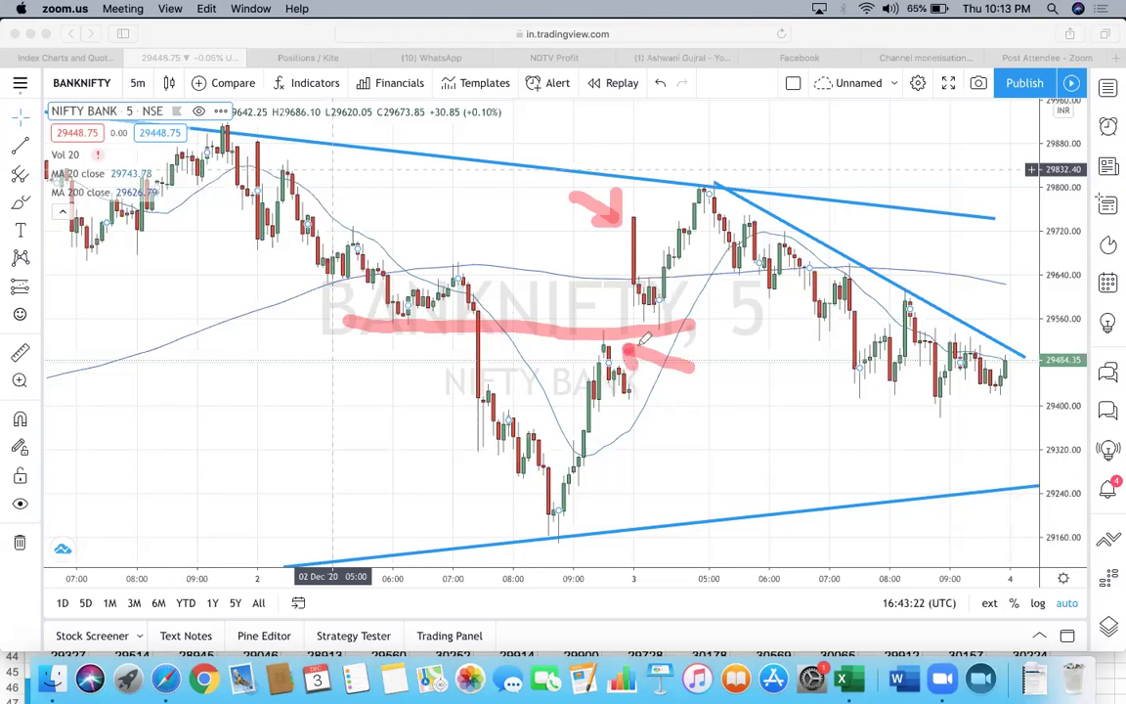
drag(688, 298, 749, 354)
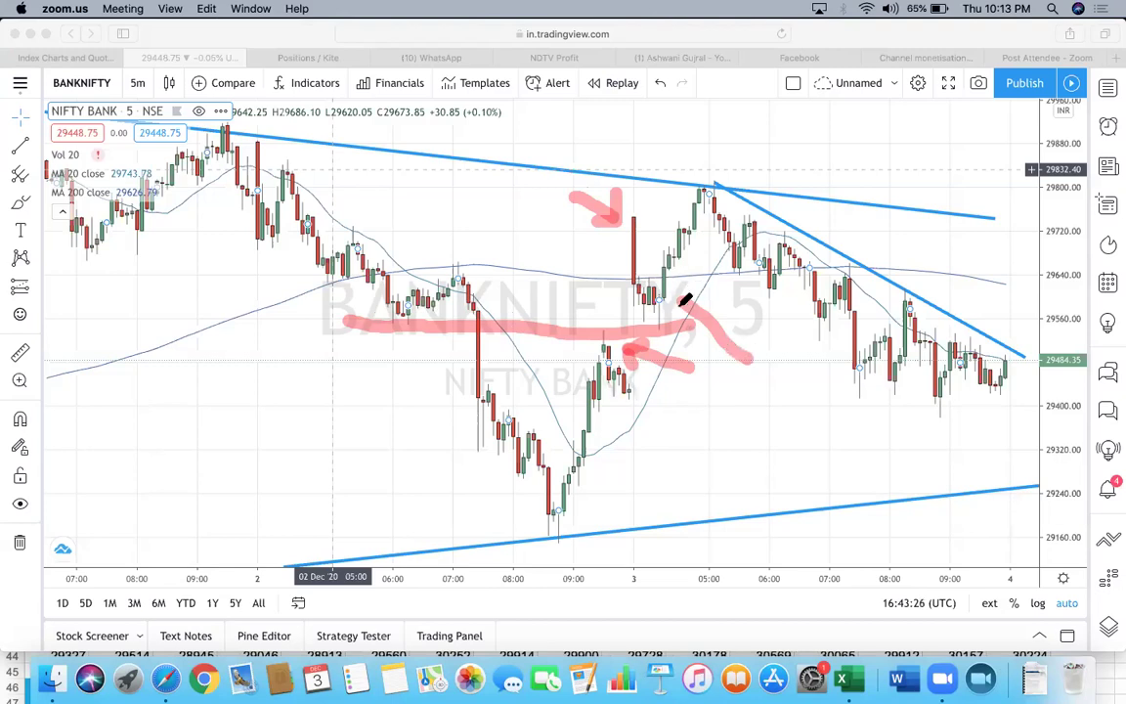
drag(686, 303, 700, 313)
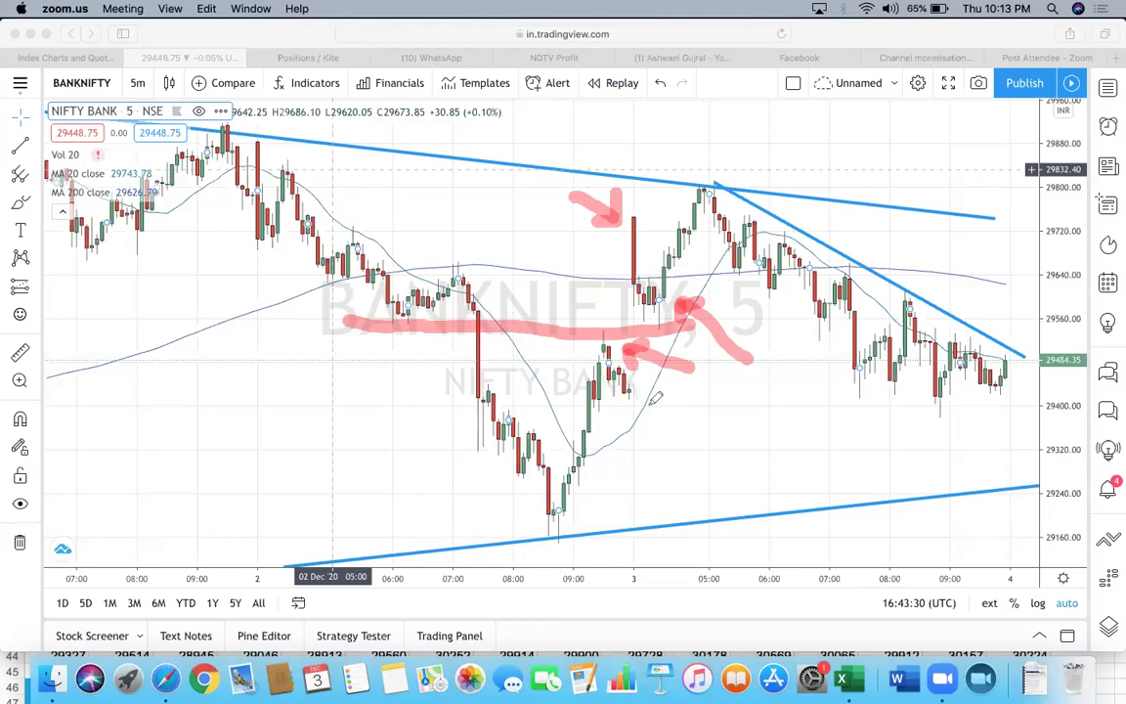
drag(642, 400, 685, 424)
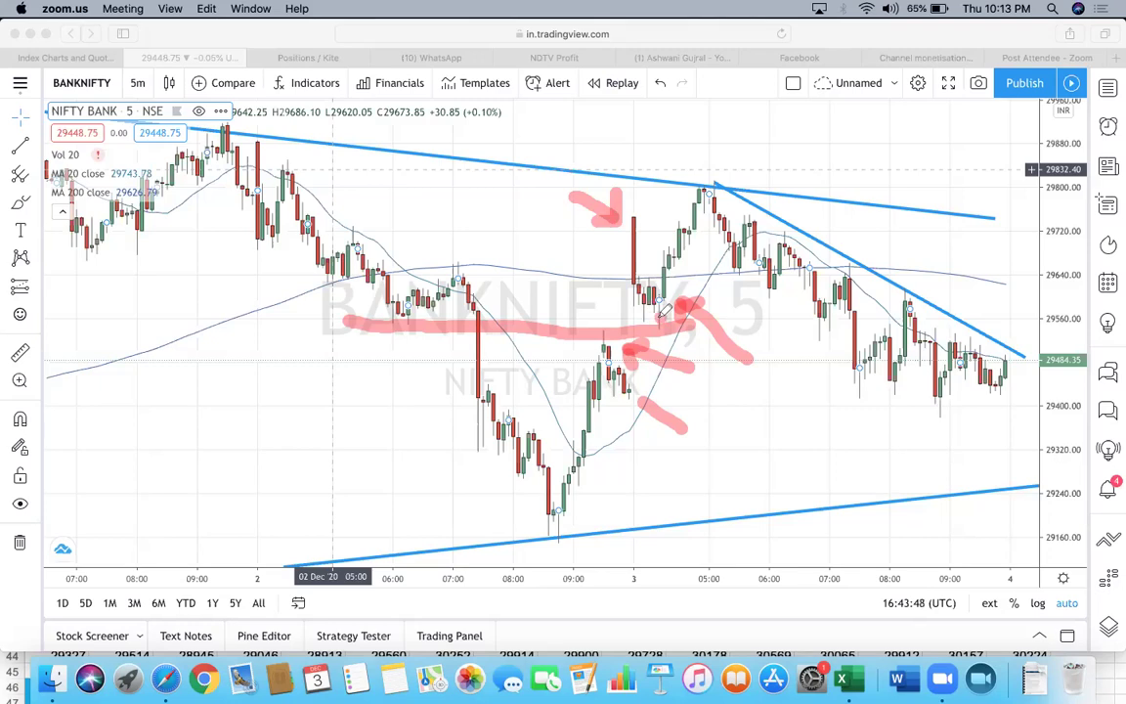
drag(663, 311, 700, 195)
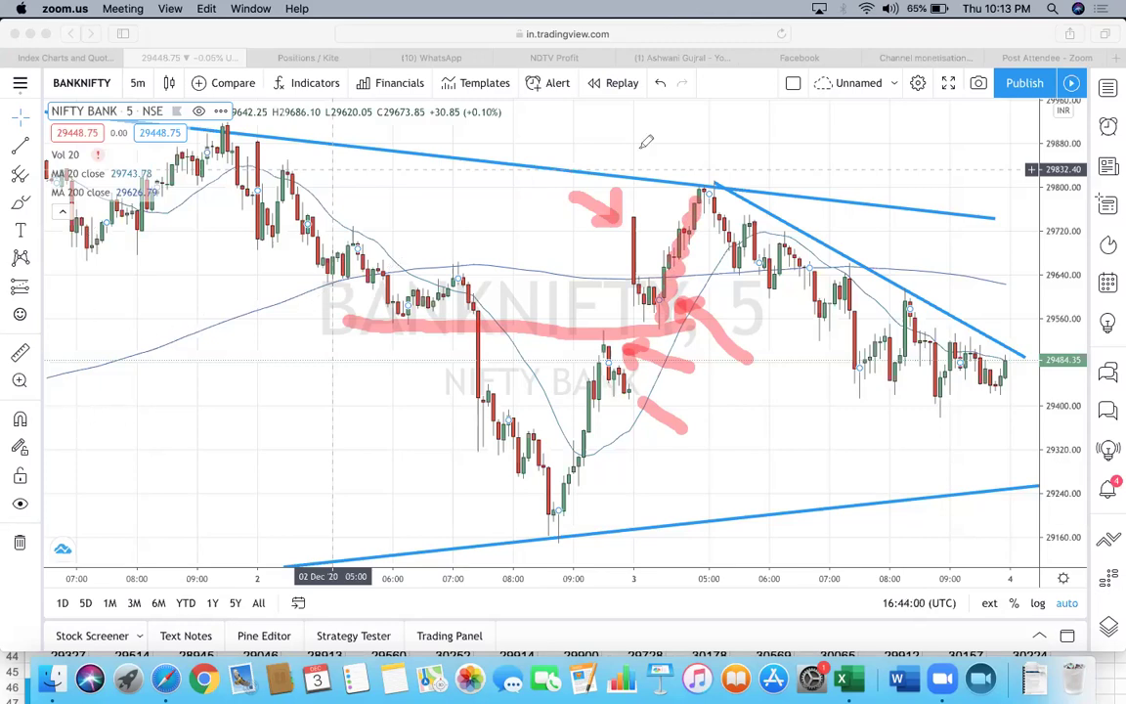
- Clear all drawings and highlight the resistance along the upper trendline between the early 2 December high and the 3 December peak
click(691, 97)
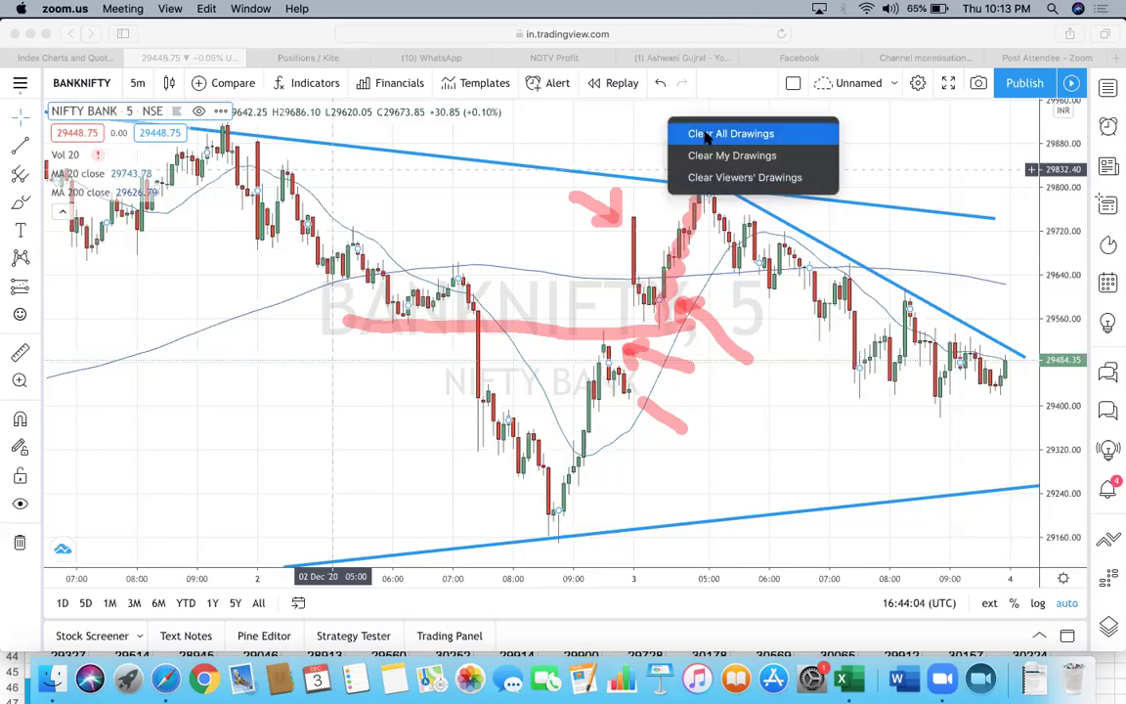
click(708, 136)
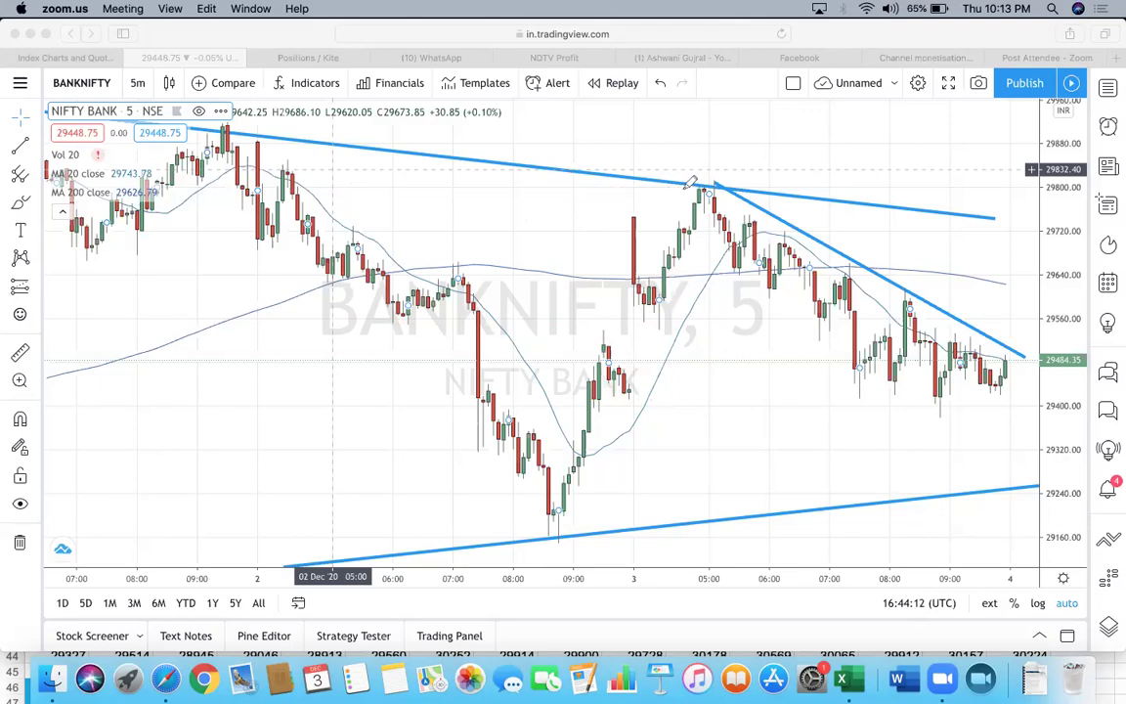
drag(688, 188, 292, 156)
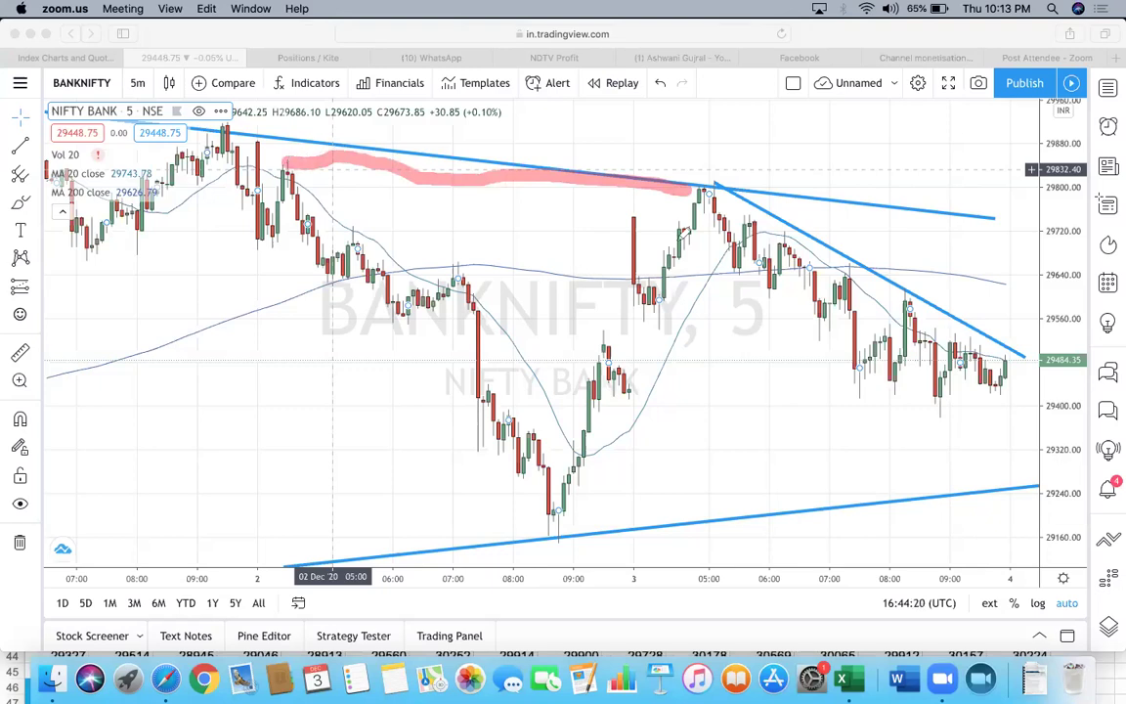
- Trace the first drop from the 3 December peak and highlight the 200-period moving average from 2 December to that drop's low
drag(706, 190, 736, 252)
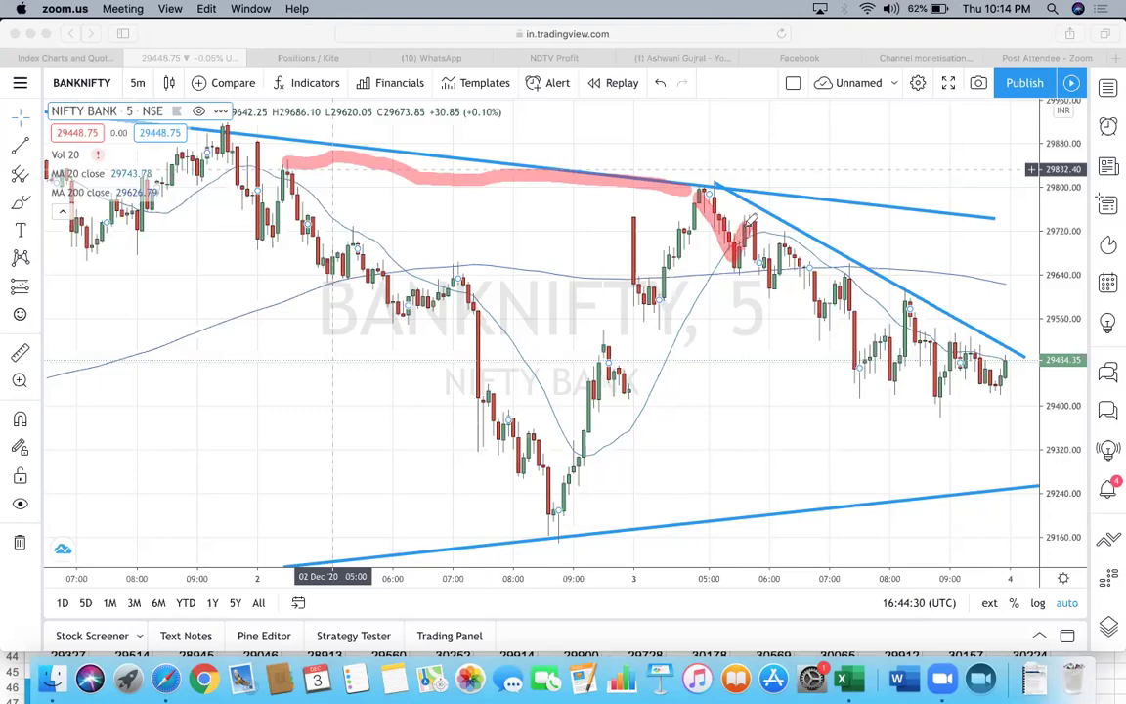
drag(387, 265, 729, 273)
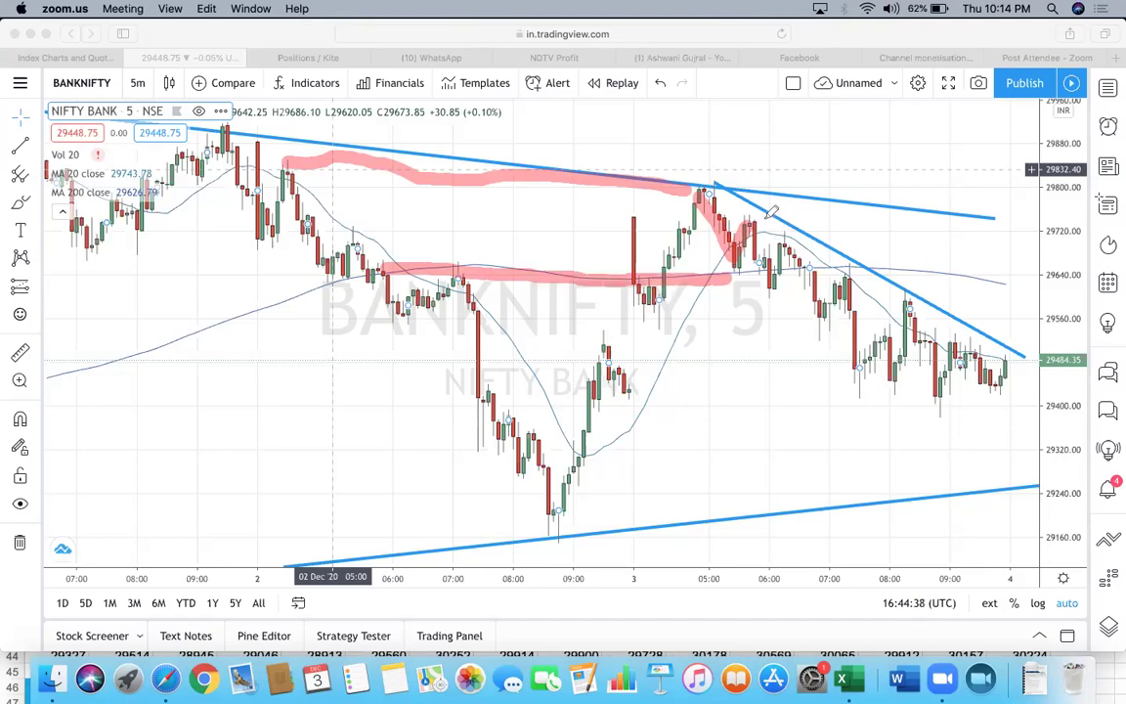
- Trace the rebound after the first drop and mark each successive lower high beneath the steep descending trendline on 3 December
drag(770, 212, 808, 183)
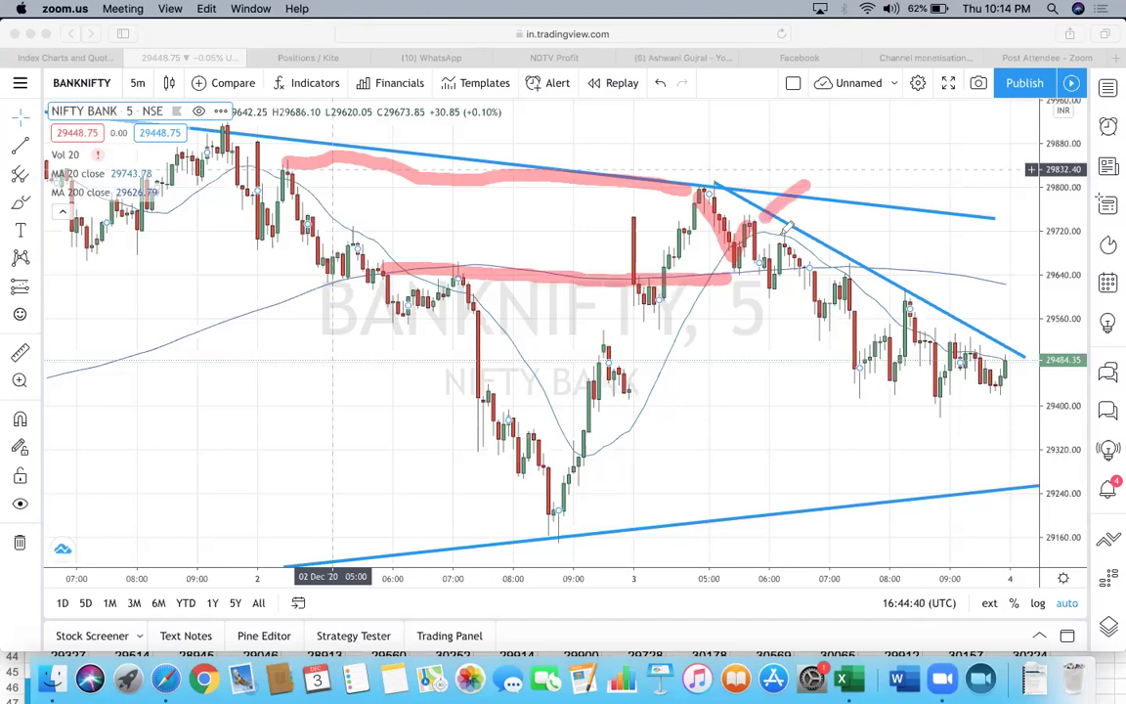
drag(733, 258, 759, 226)
drag(790, 237, 816, 201)
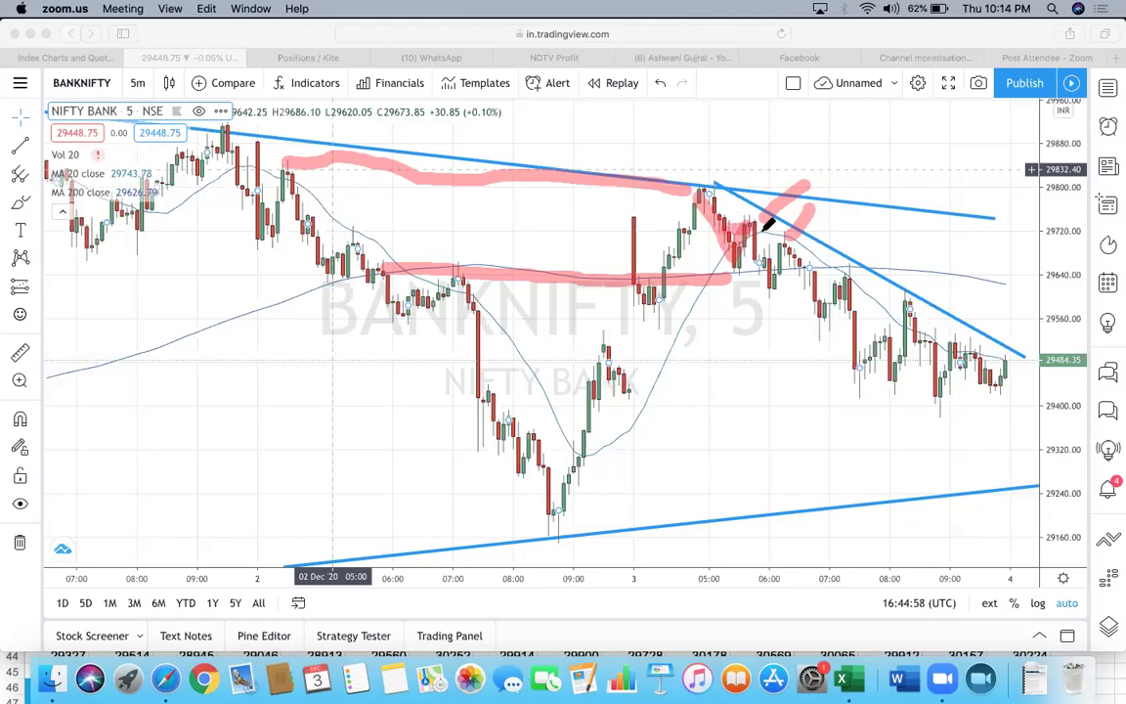
drag(771, 235, 824, 227)
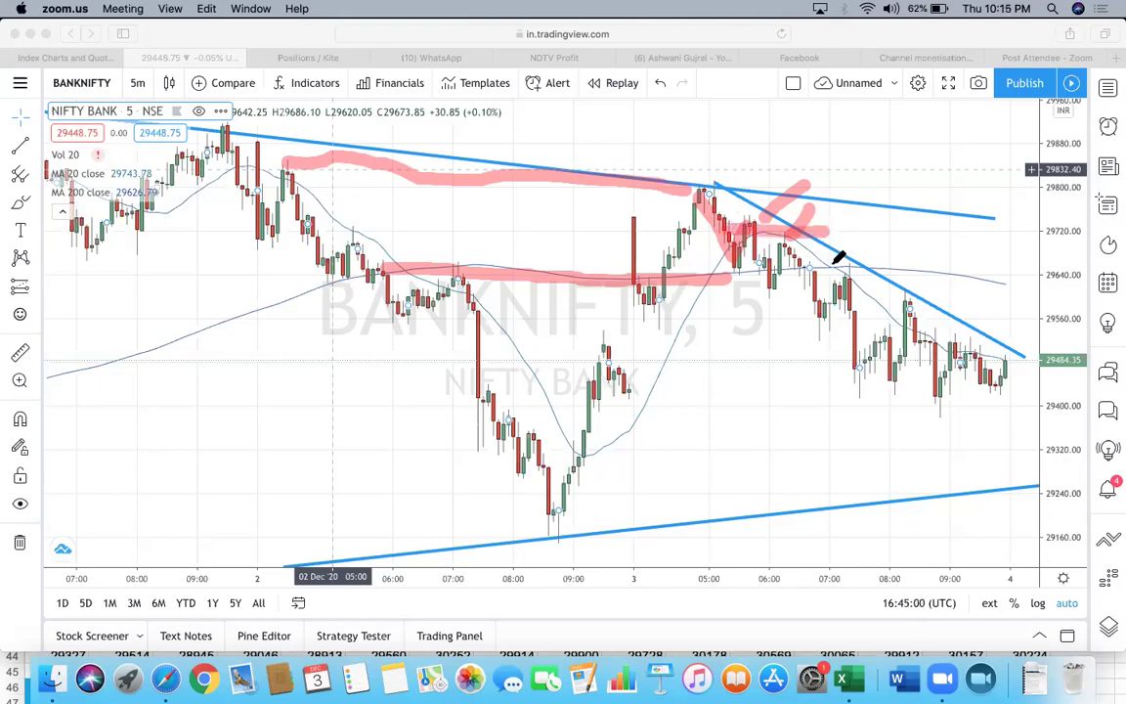
mouse_move(827, 264)
mouse_down()
mouse_move(881, 260)
mouse_move(978, 334)
mouse_up()
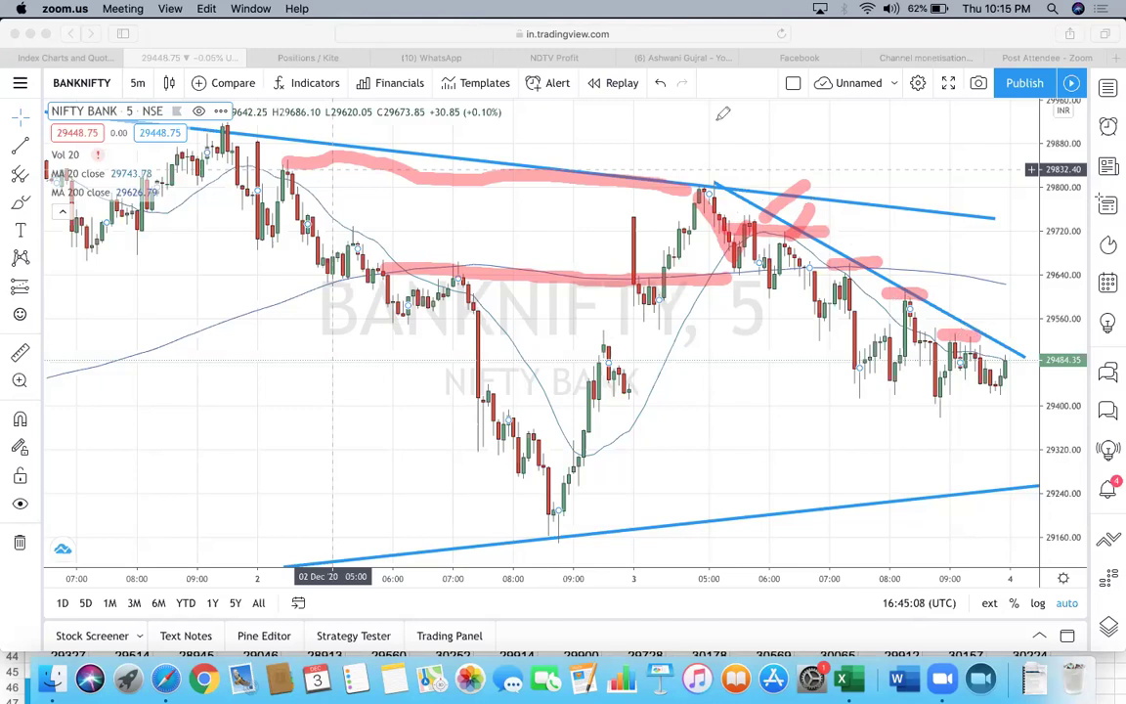
- Clear all drawings and return to the BANKNIFTY chart
click(690, 102)
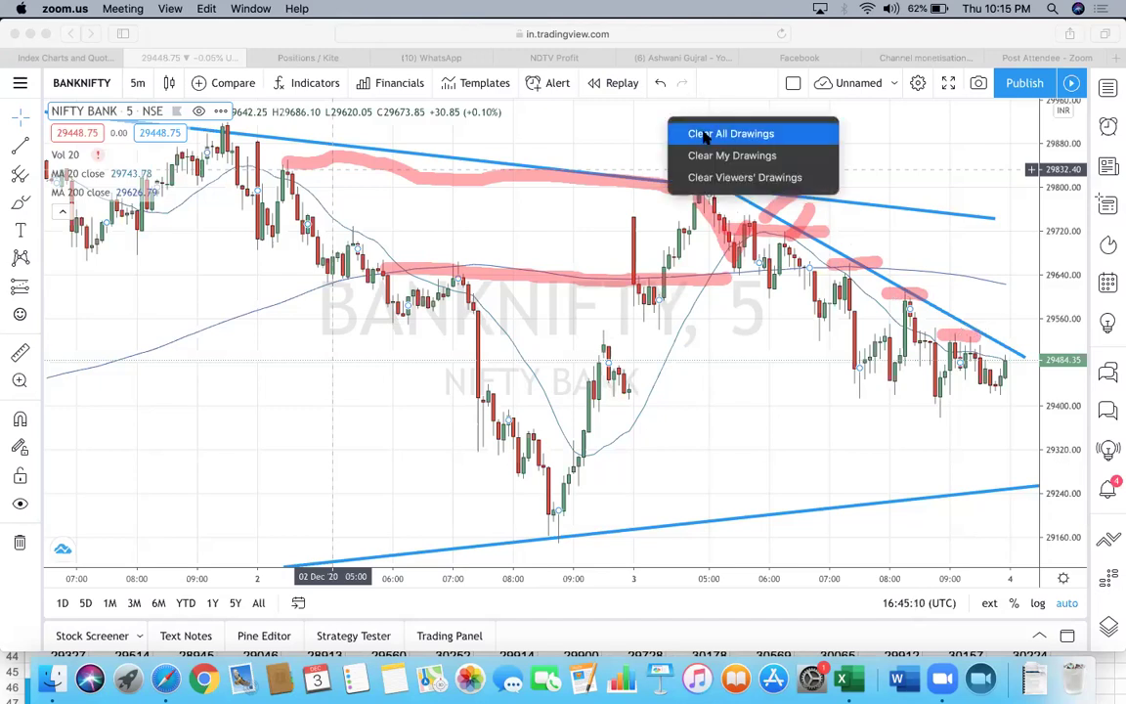
click(706, 137)
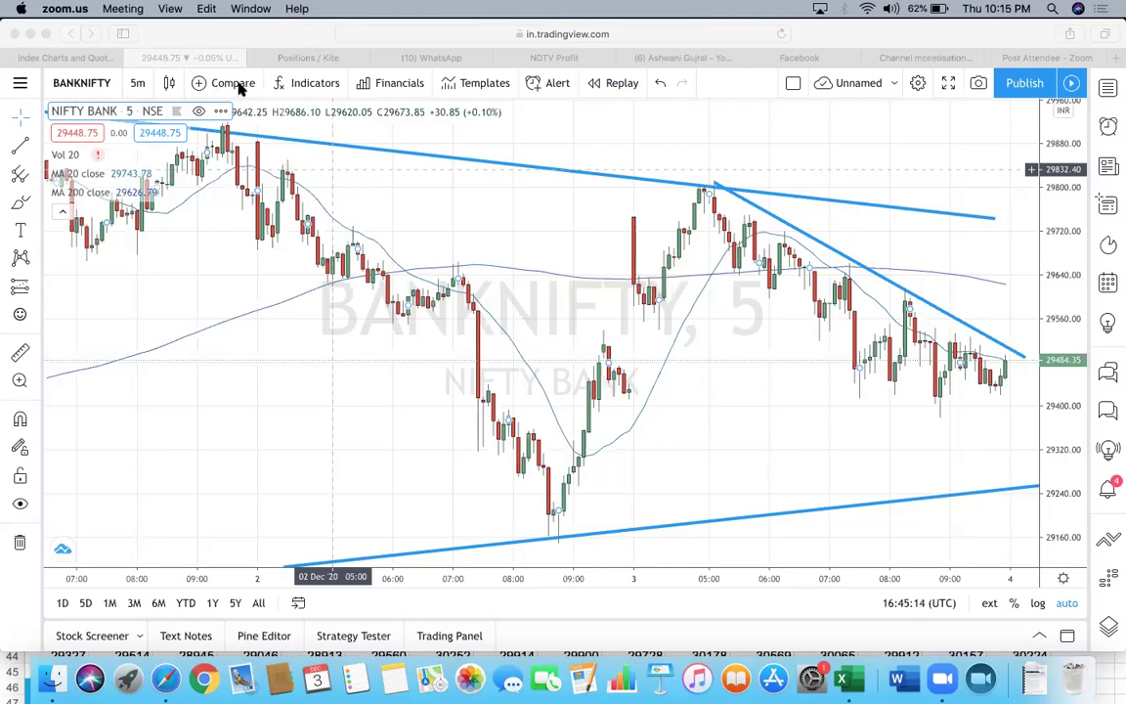
click(135, 315)
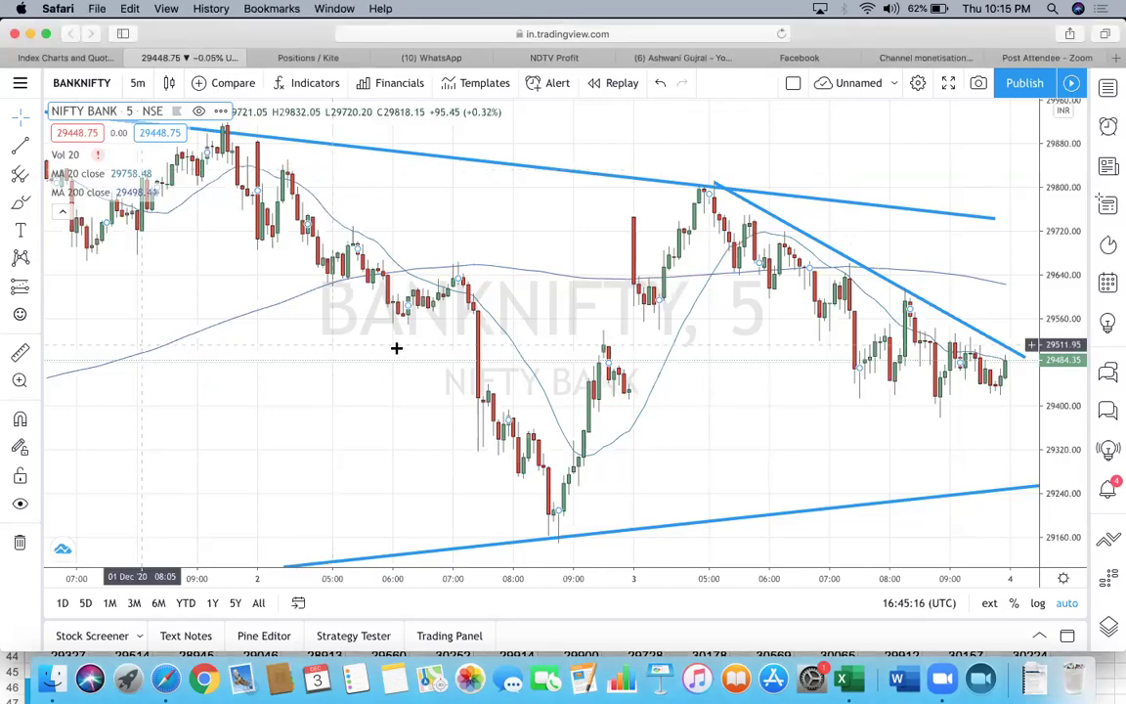
- Point arrows at the 1 December opening candle's high and low, and mark the previous session's closing swing low
scroll(512, 377, left, 10)
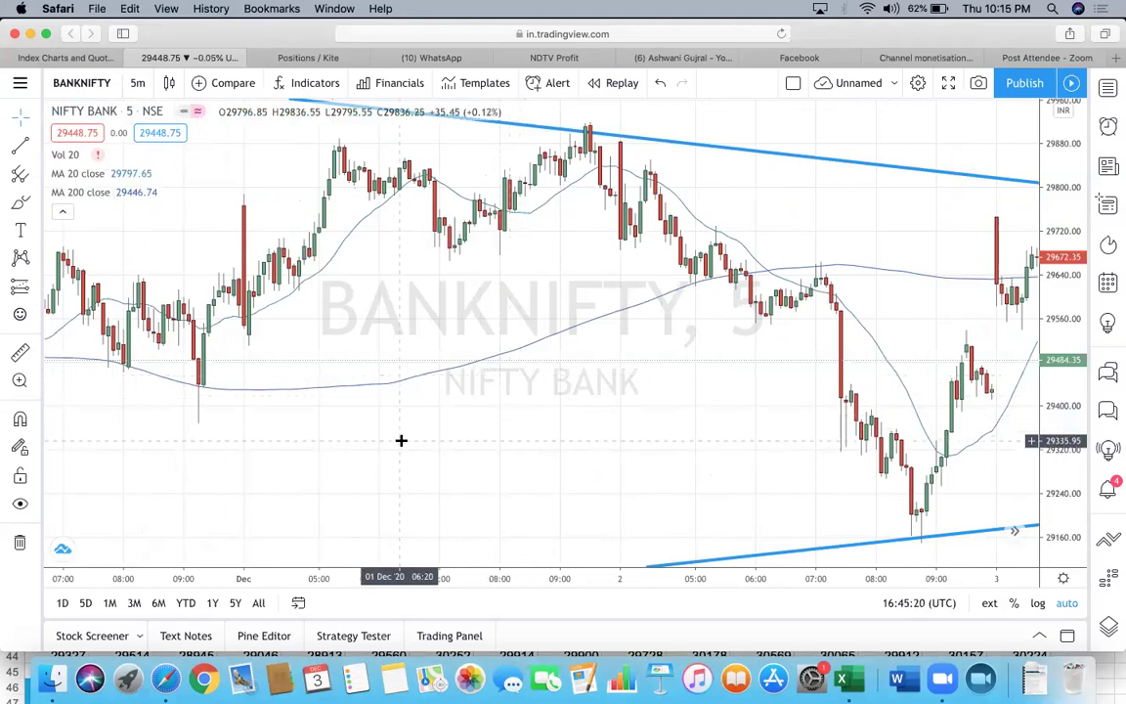
scroll(431, 440, left, 2)
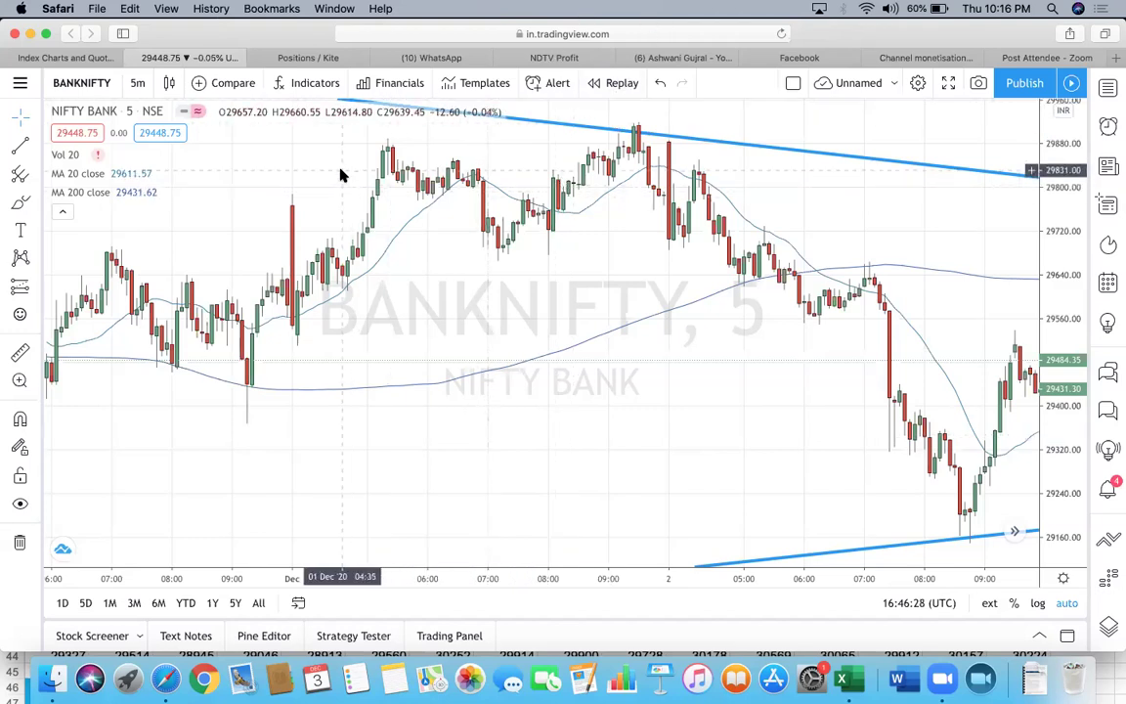
click(303, 146)
drag(319, 351, 360, 420)
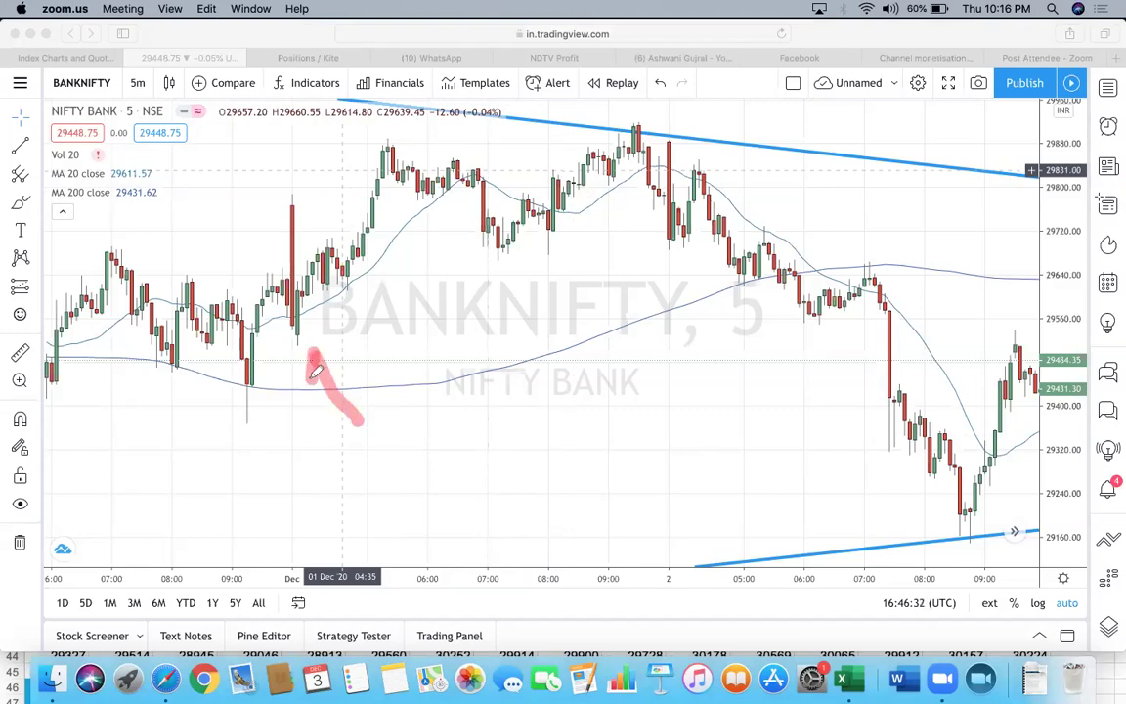
drag(310, 381, 336, 361)
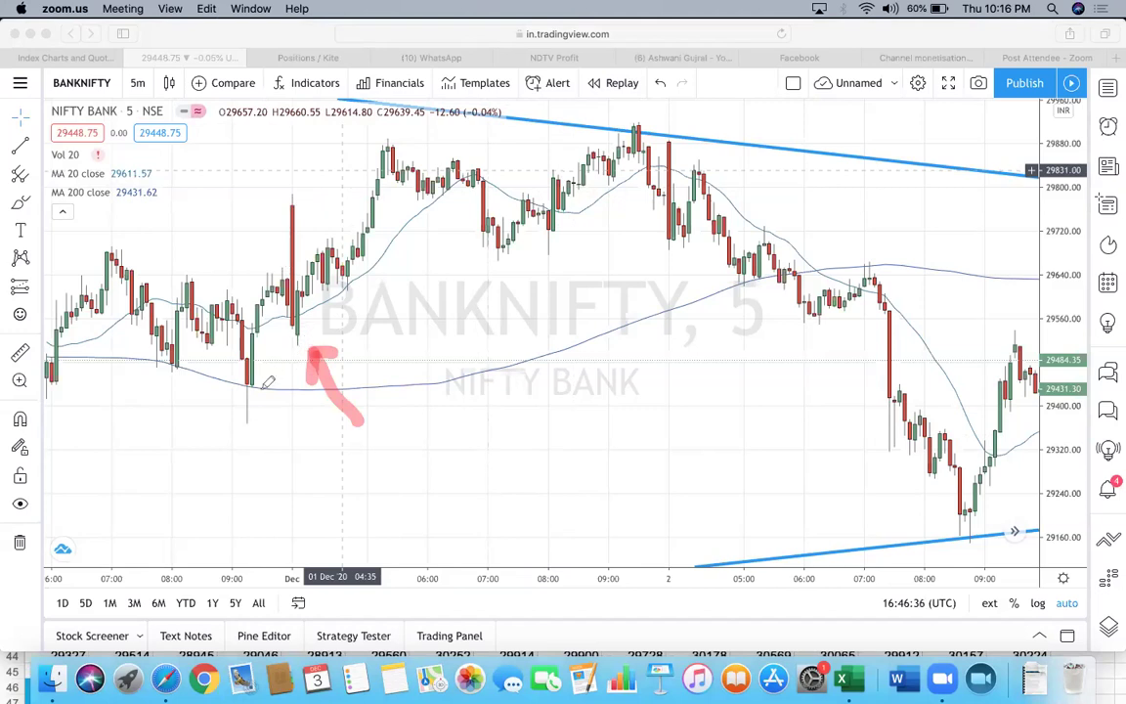
drag(257, 412, 292, 460)
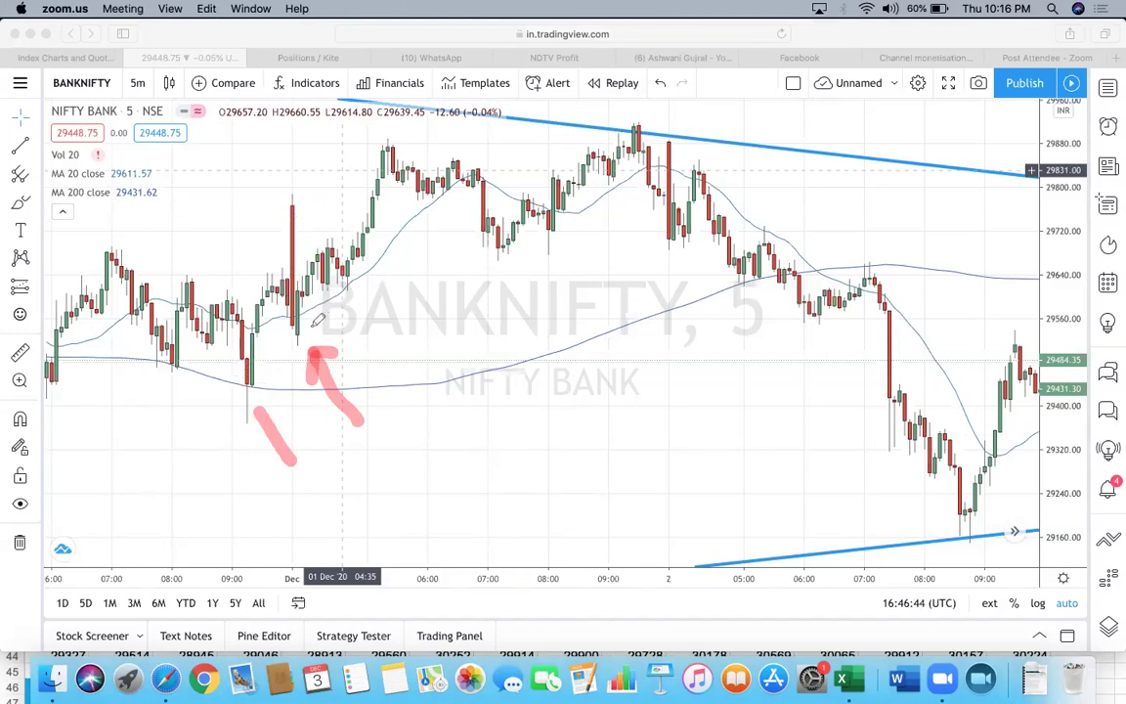
mouse_move(212, 209)
mouse_down()
mouse_move(284, 216)
mouse_move(270, 201)
mouse_move(285, 216)
mouse_move(273, 226)
mouse_up()
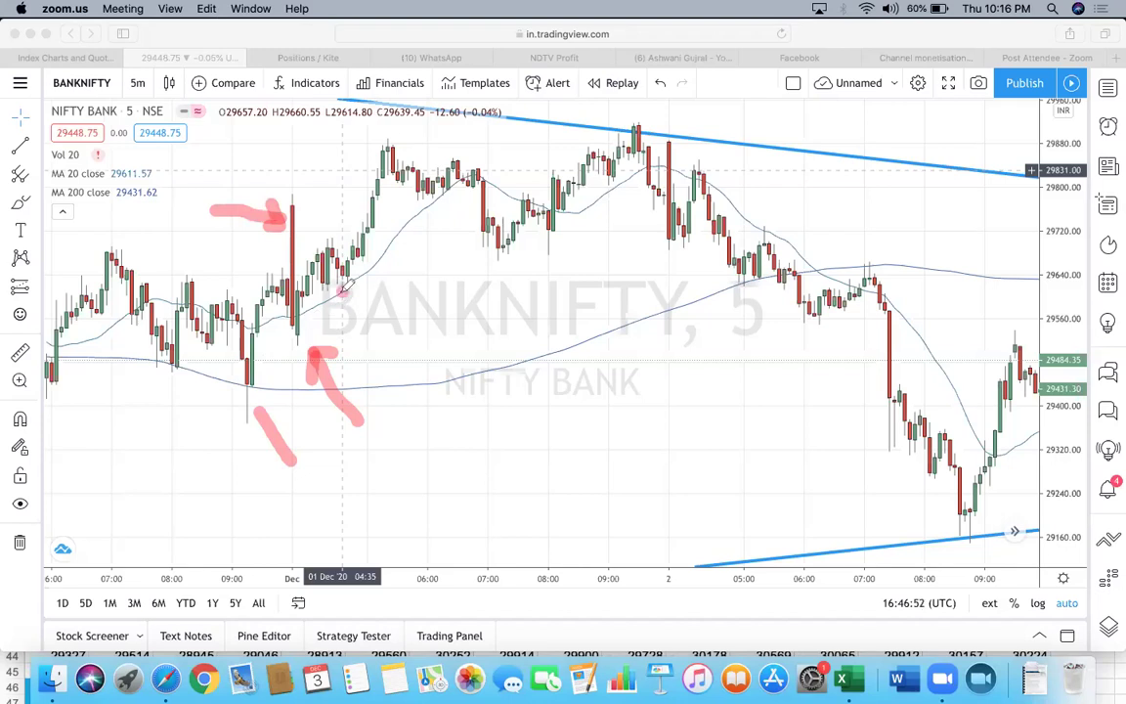
- Mark the pullback lows on 1 December and trace both sides of the morning rally between about 05:00 and 05:30
drag(348, 284, 374, 317)
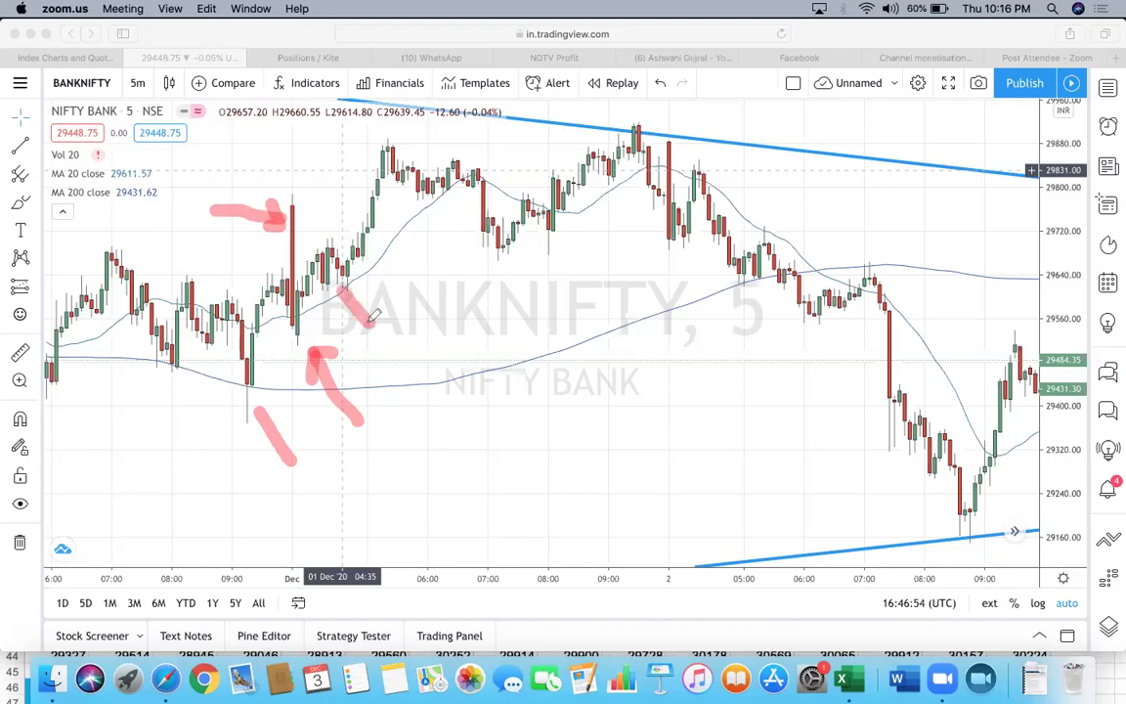
mouse_move(368, 281)
mouse_down()
mouse_move(409, 200)
mouse_move(410, 125)
mouse_up()
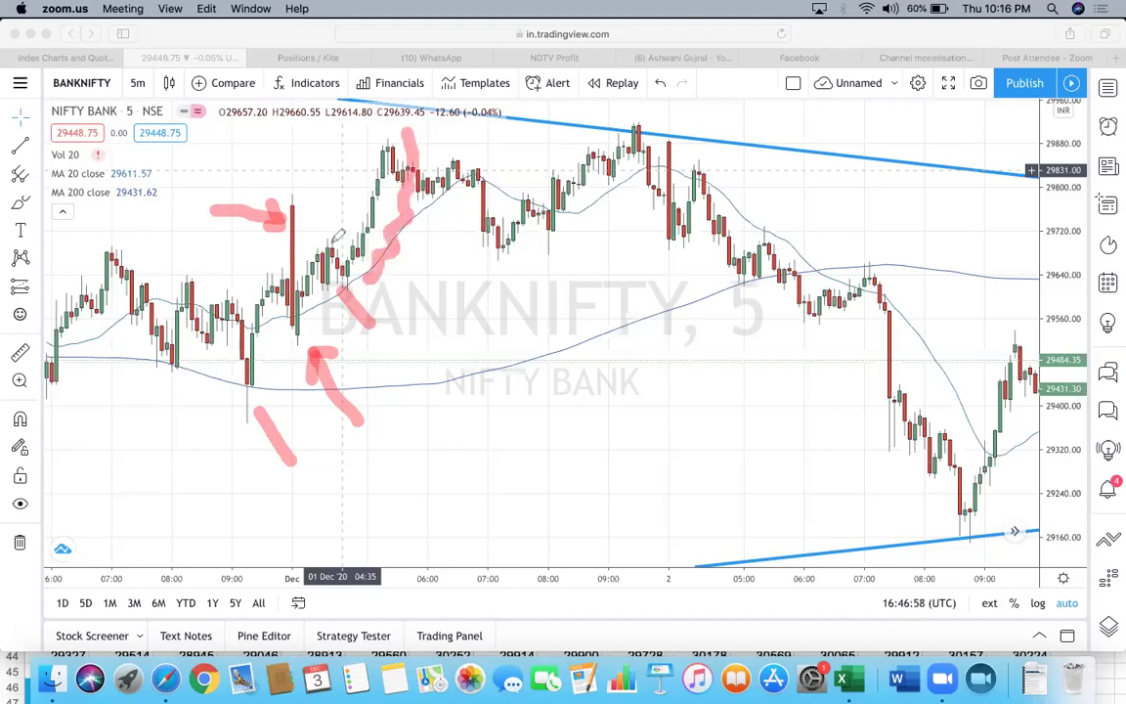
drag(333, 242, 374, 144)
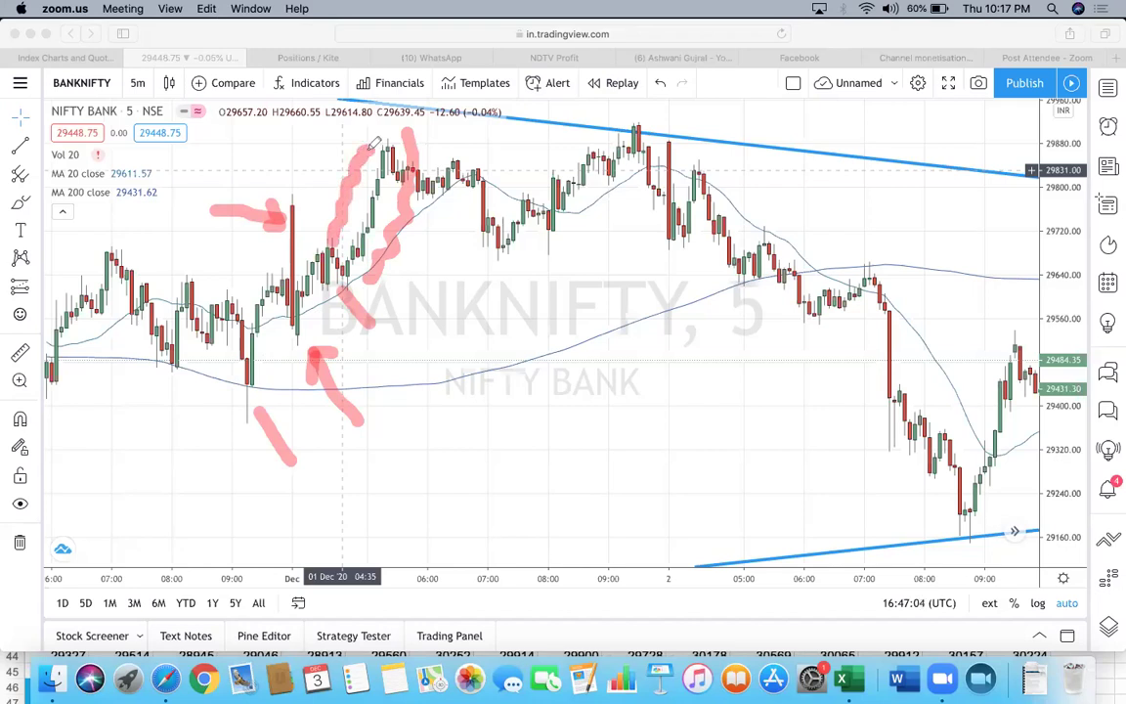
drag(371, 145, 374, 145)
drag(501, 253, 550, 334)
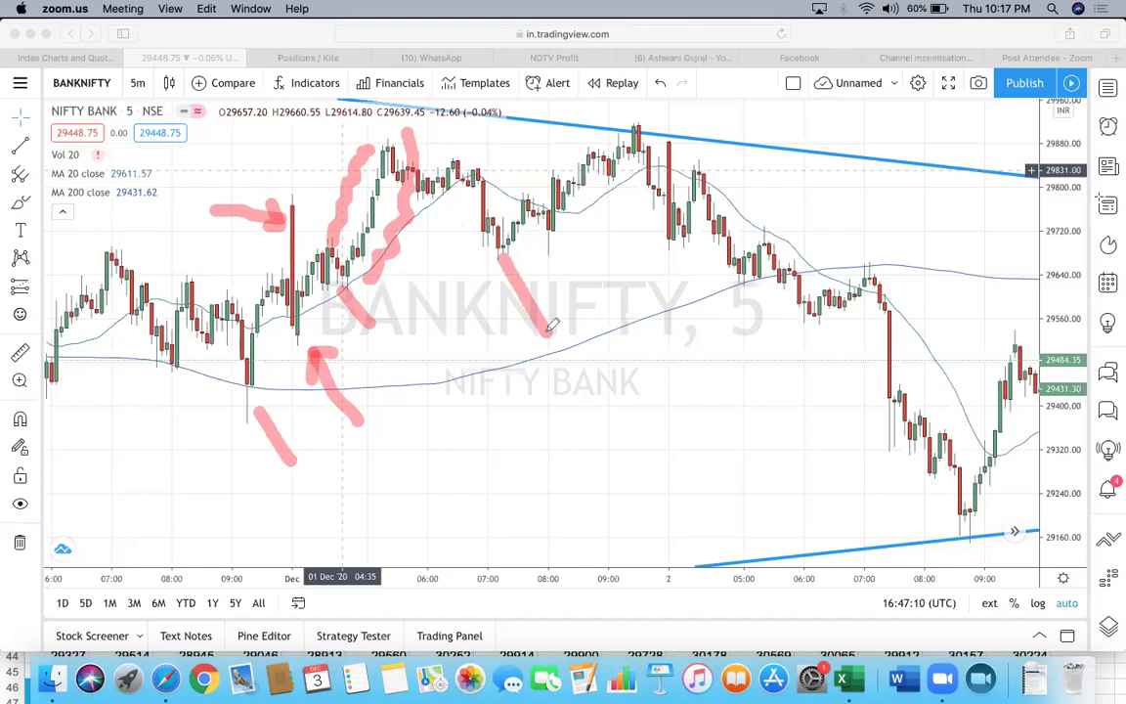
drag(557, 236, 577, 257)
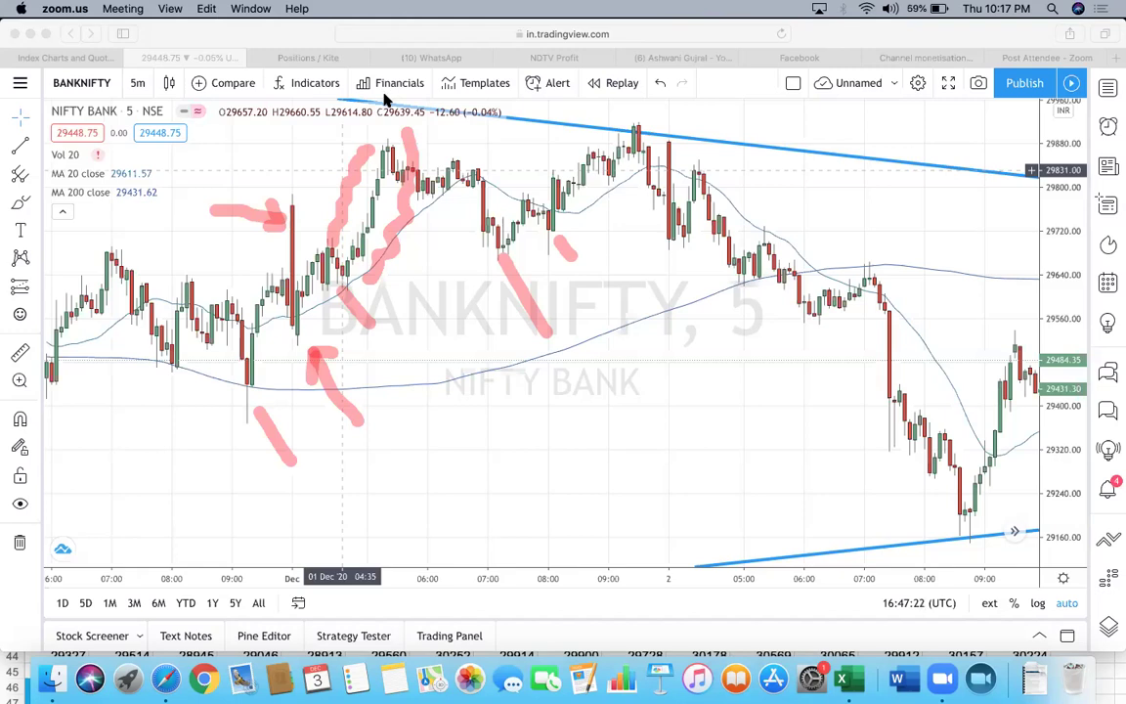
- Clear all drawings and trace the 1 December price swings from the opening low through the midday pullback up to the closing peak
click(690, 102)
click(707, 134)
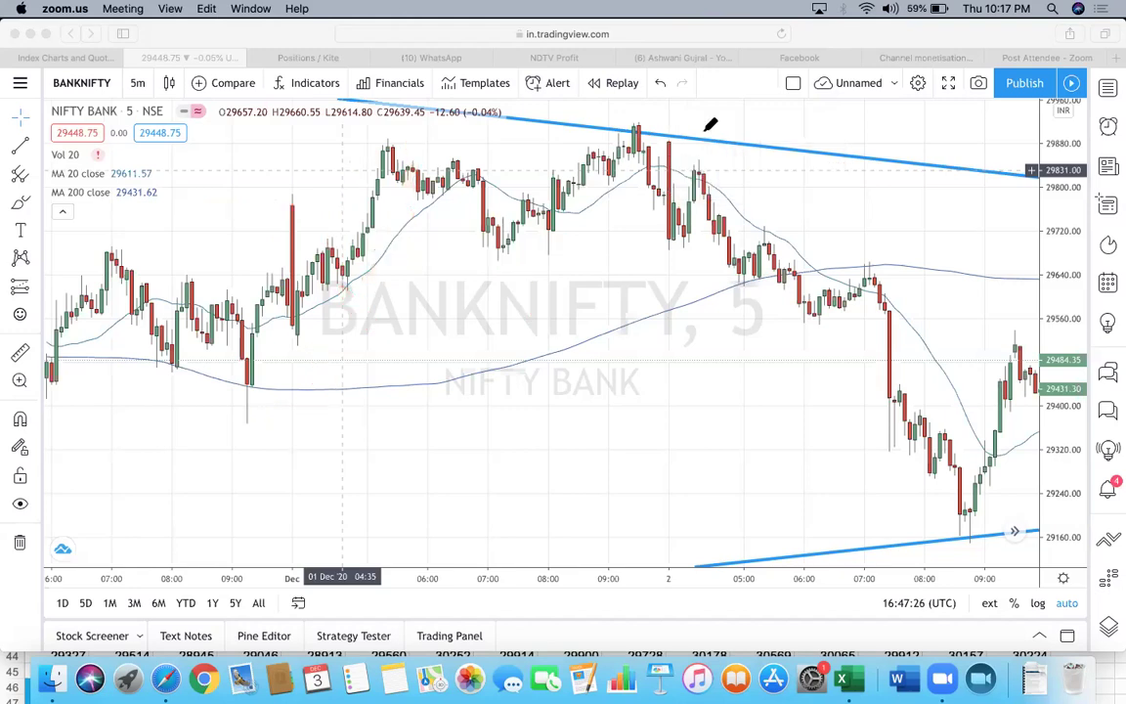
mouse_move(363, 274)
mouse_down()
mouse_move(404, 198)
mouse_move(479, 252)
mouse_move(591, 207)
mouse_move(643, 142)
mouse_up()
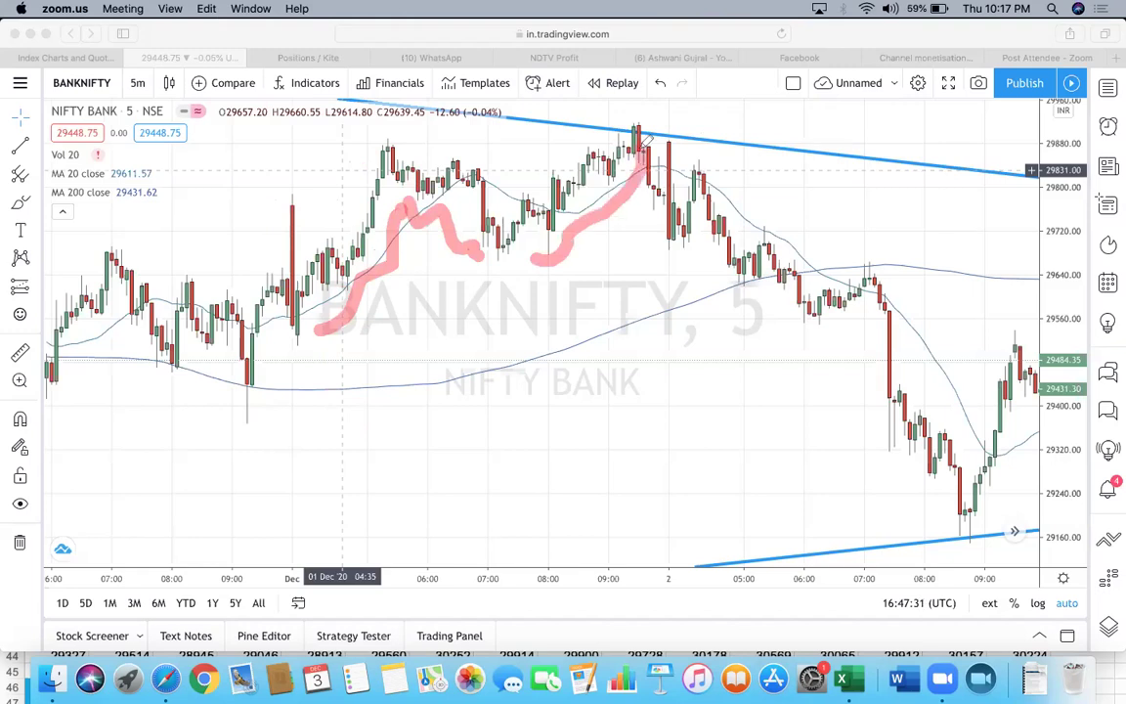
- Clear all drawings and trace the two 1 December upswings, from the opening low and from the midday low
click(696, 101)
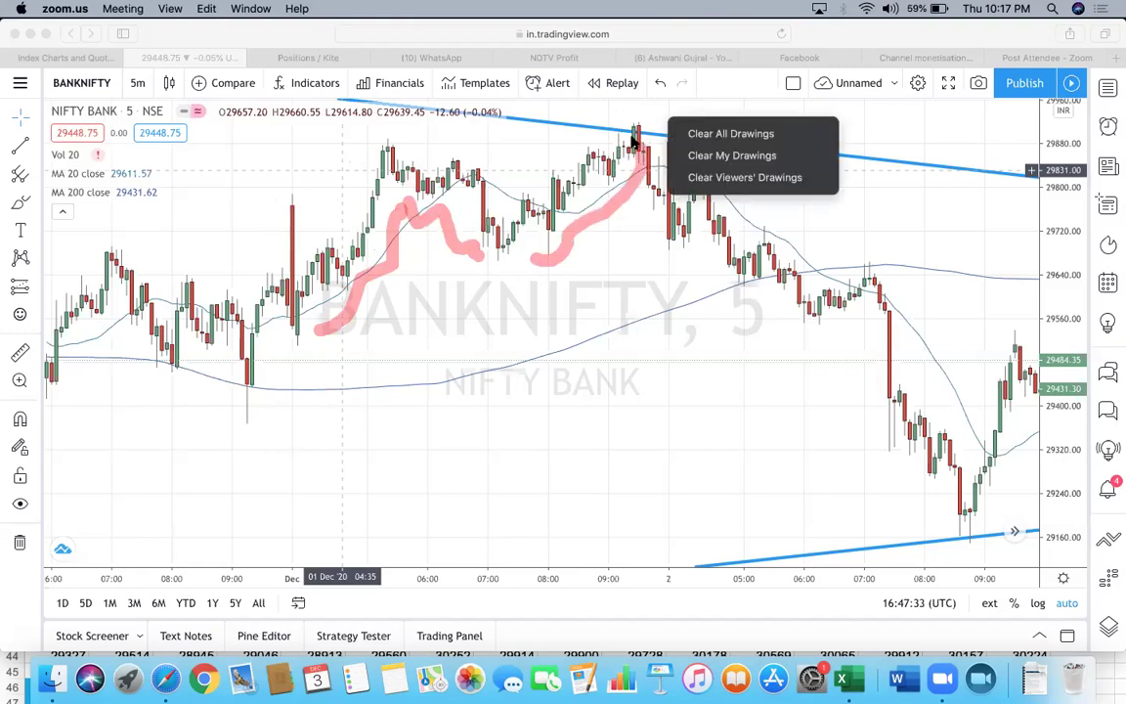
click(704, 133)
mouse_move(309, 340)
mouse_down()
mouse_move(381, 262)
mouse_move(402, 203)
mouse_up()
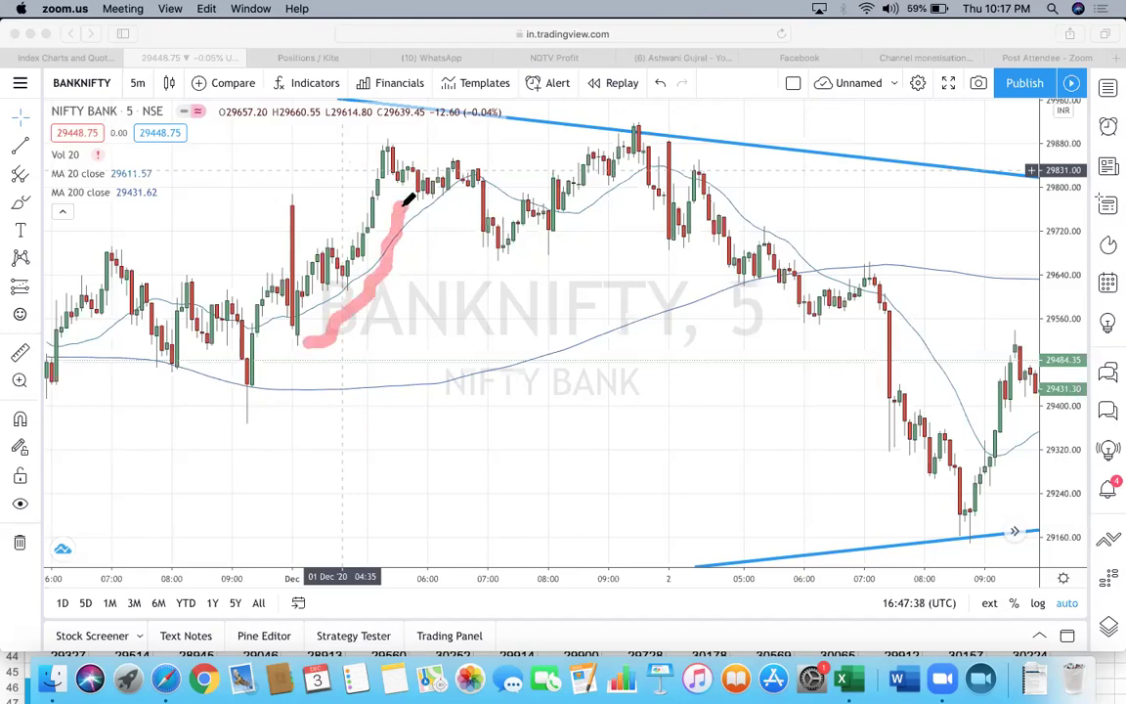
drag(507, 256, 652, 158)
- Clear all drawings and return to the BANKNIFTY chart
click(689, 101)
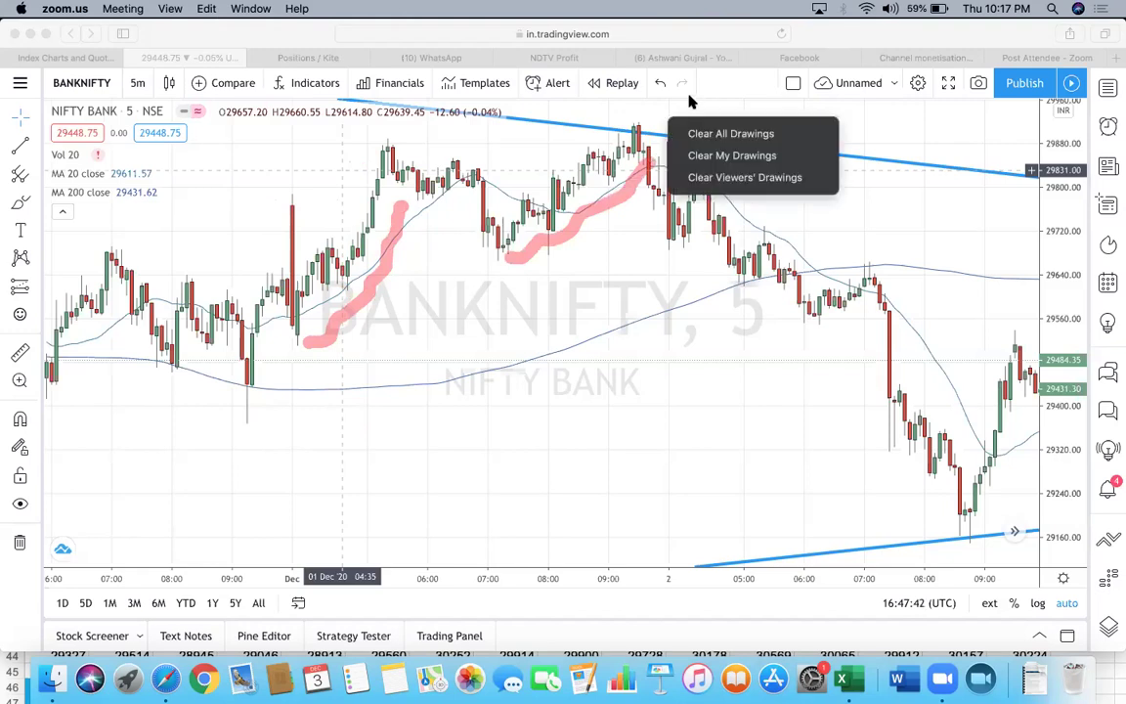
click(722, 133)
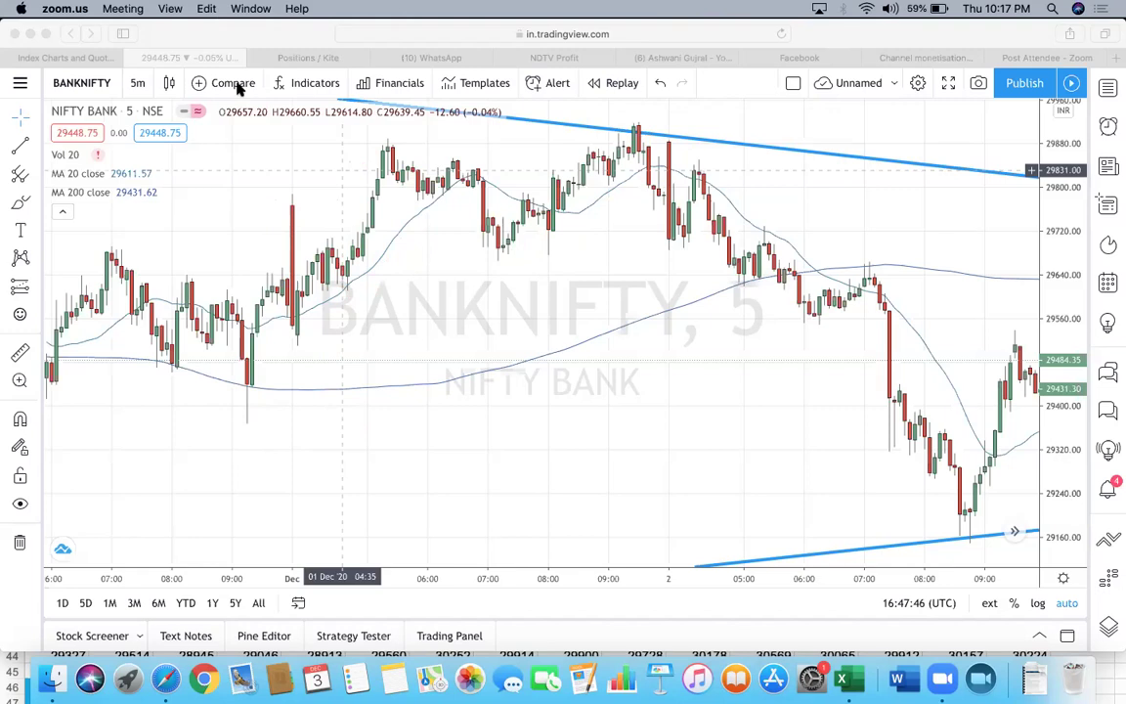
click(260, 226)
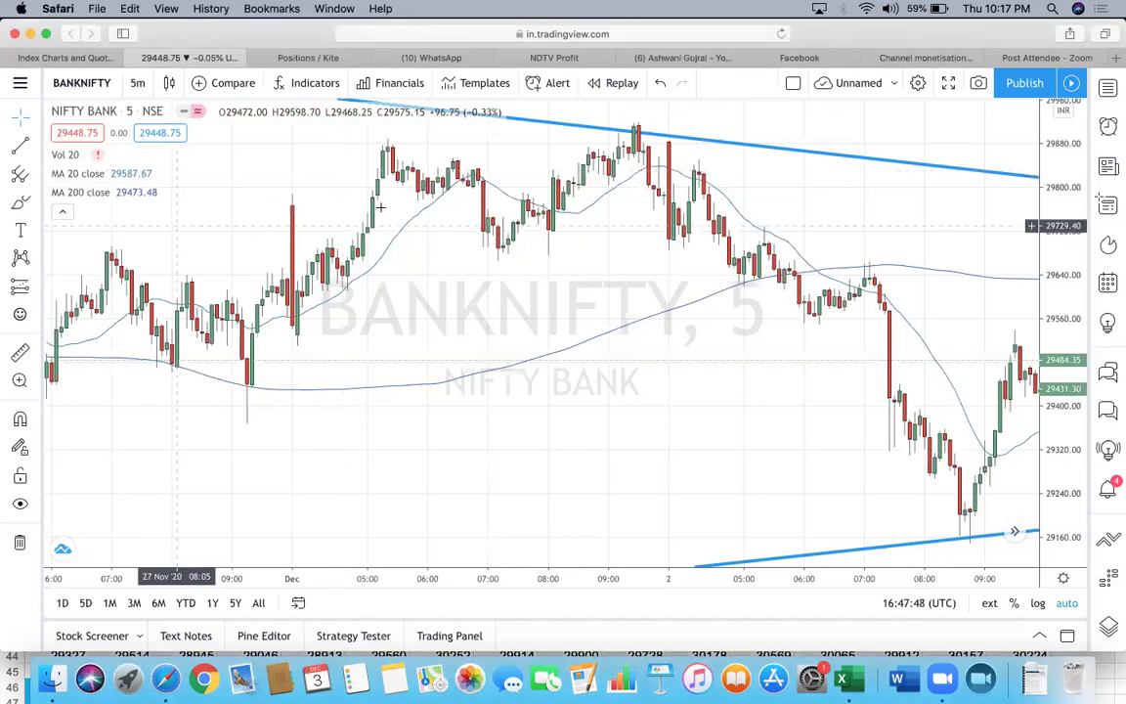
- Trace the 25 November rise and fall after 07:00, and mark resistance with an arrow at the 26 November opening high near 29,400
scroll(428, 297, left, 10)
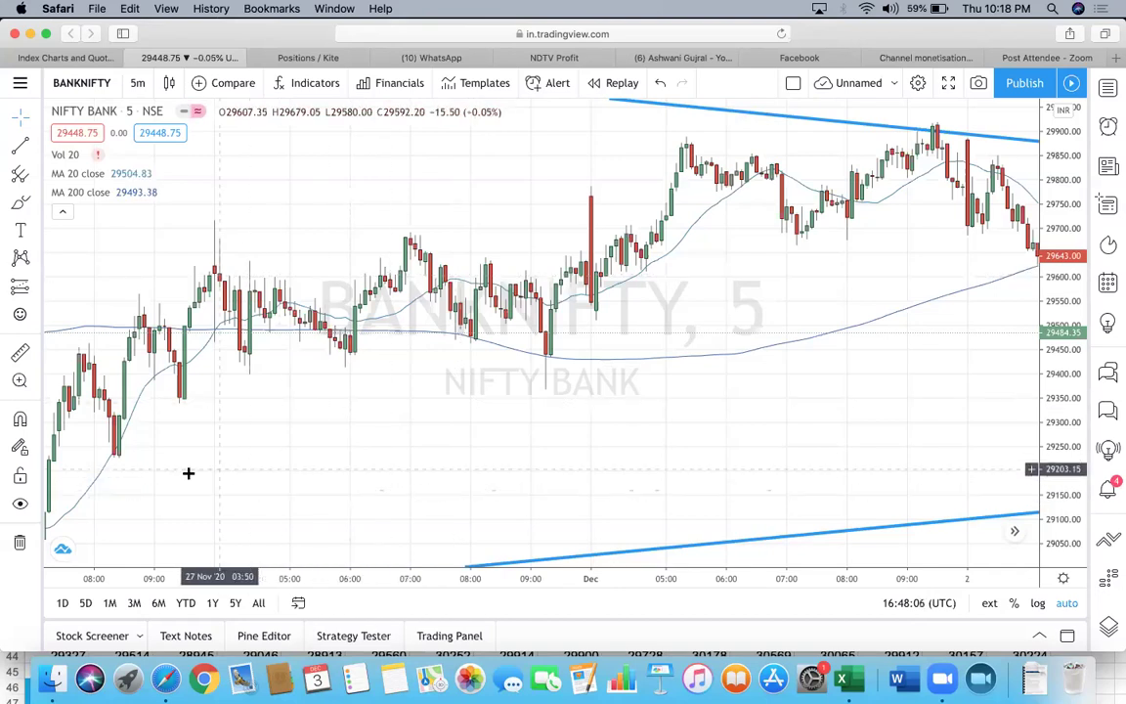
scroll(421, 407, left, 5)
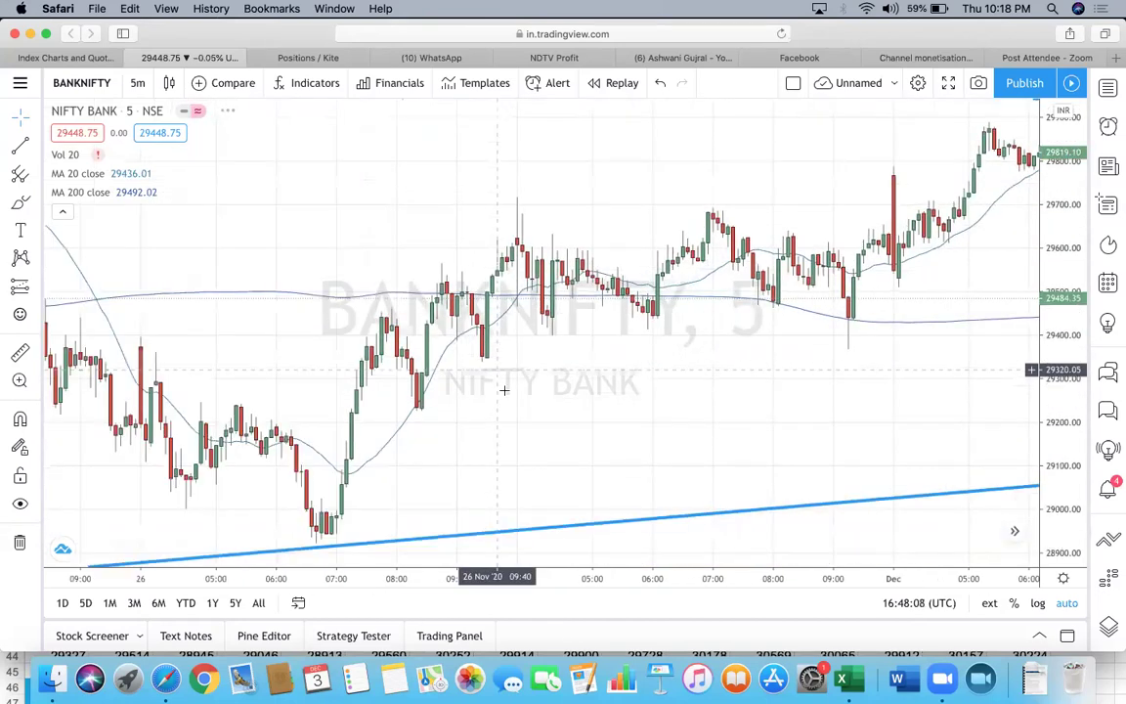
scroll(649, 401, left, 3)
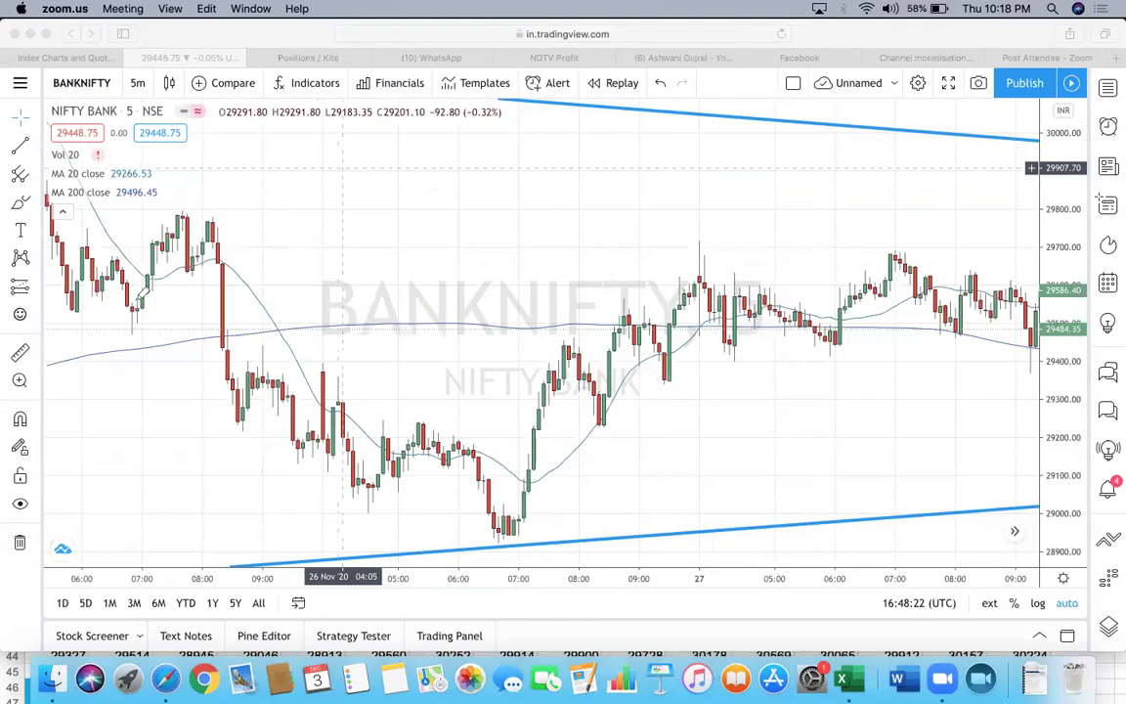
mouse_move(145, 285)
mouse_down()
mouse_move(188, 231)
mouse_move(226, 294)
mouse_move(235, 399)
mouse_move(256, 377)
mouse_move(325, 440)
mouse_up()
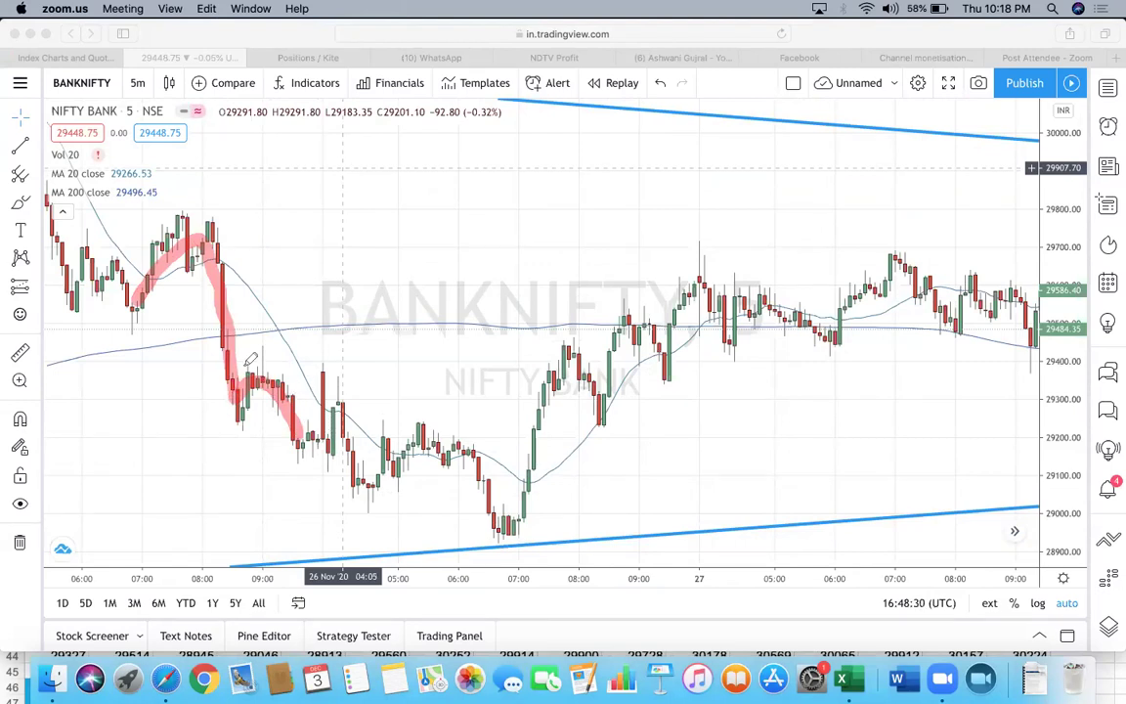
mouse_move(240, 367)
mouse_down()
mouse_move(361, 368)
mouse_move(374, 309)
mouse_move(360, 364)
mouse_up()
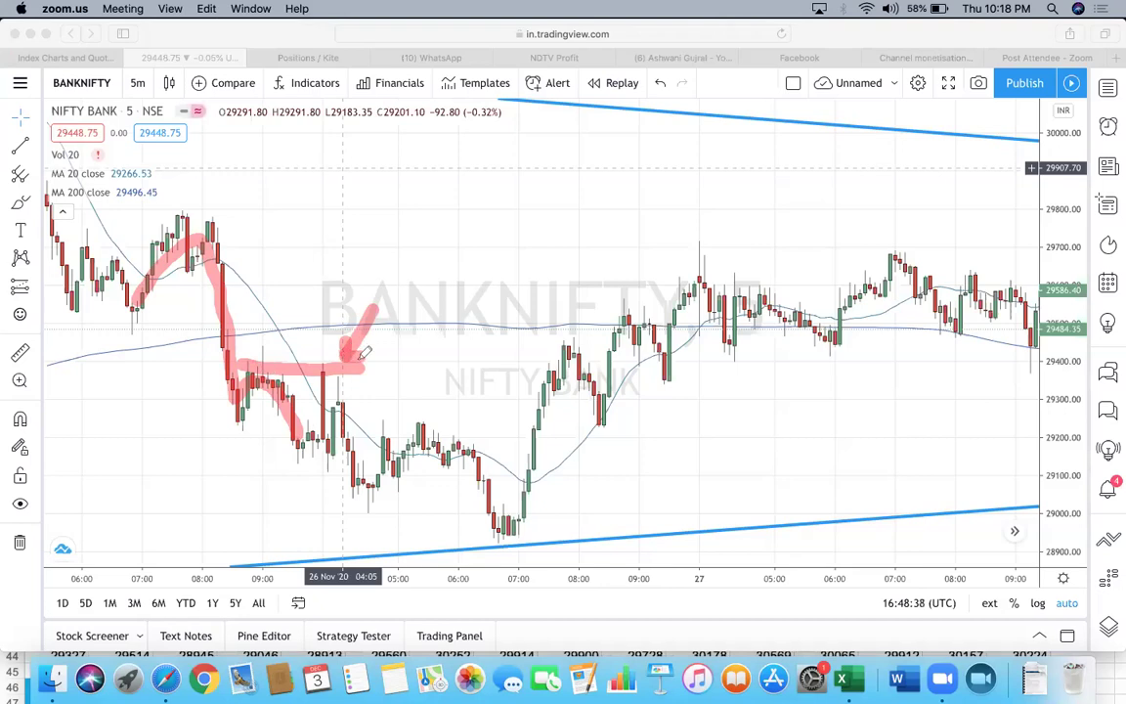
- Mark the 26 November opening low and the swing high near 04:45, and trace the decline to the day's low
drag(277, 479, 340, 479)
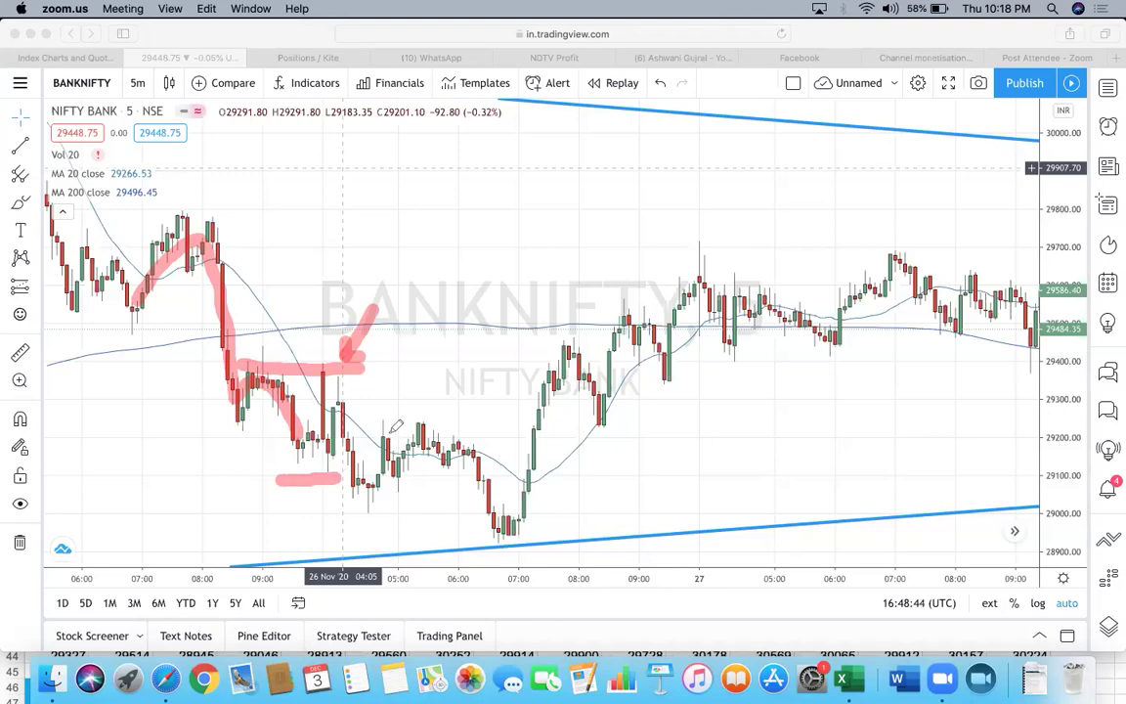
mouse_move(393, 432)
mouse_down()
mouse_move(429, 395)
mouse_move(385, 429)
mouse_move(400, 433)
mouse_up()
drag(403, 475, 491, 542)
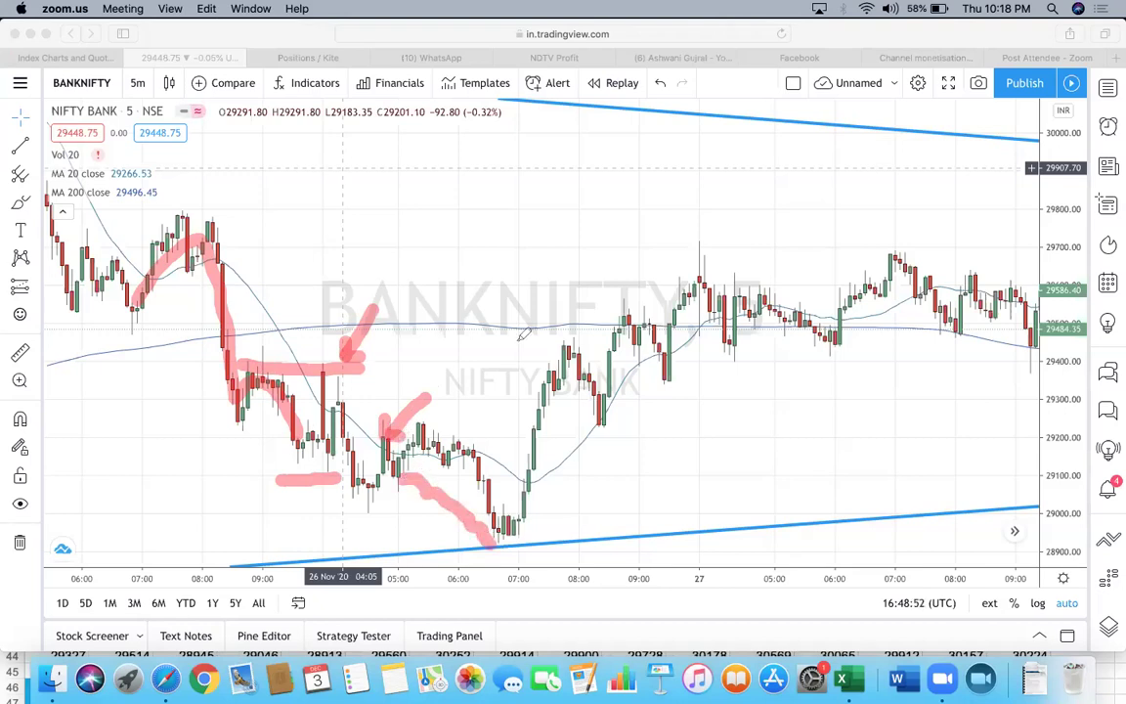
- Clear all drawings, then mark the 26 November morning resistance through its retest near 08:20 and sketch the rally that follows
click(689, 99)
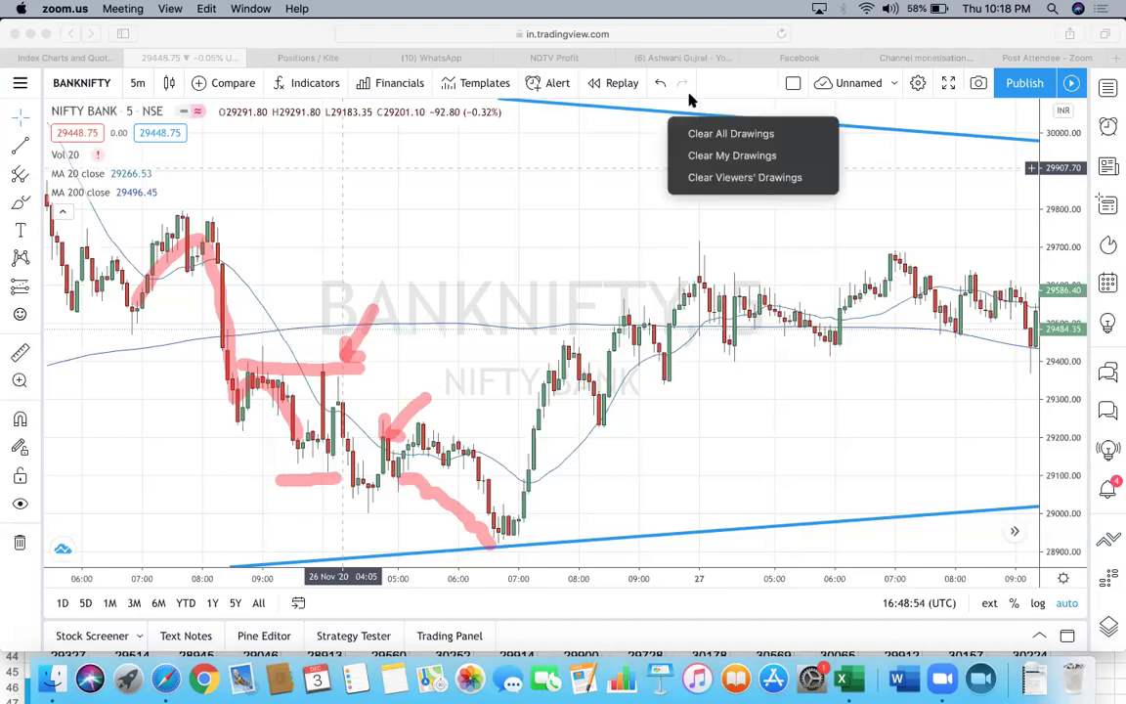
click(704, 135)
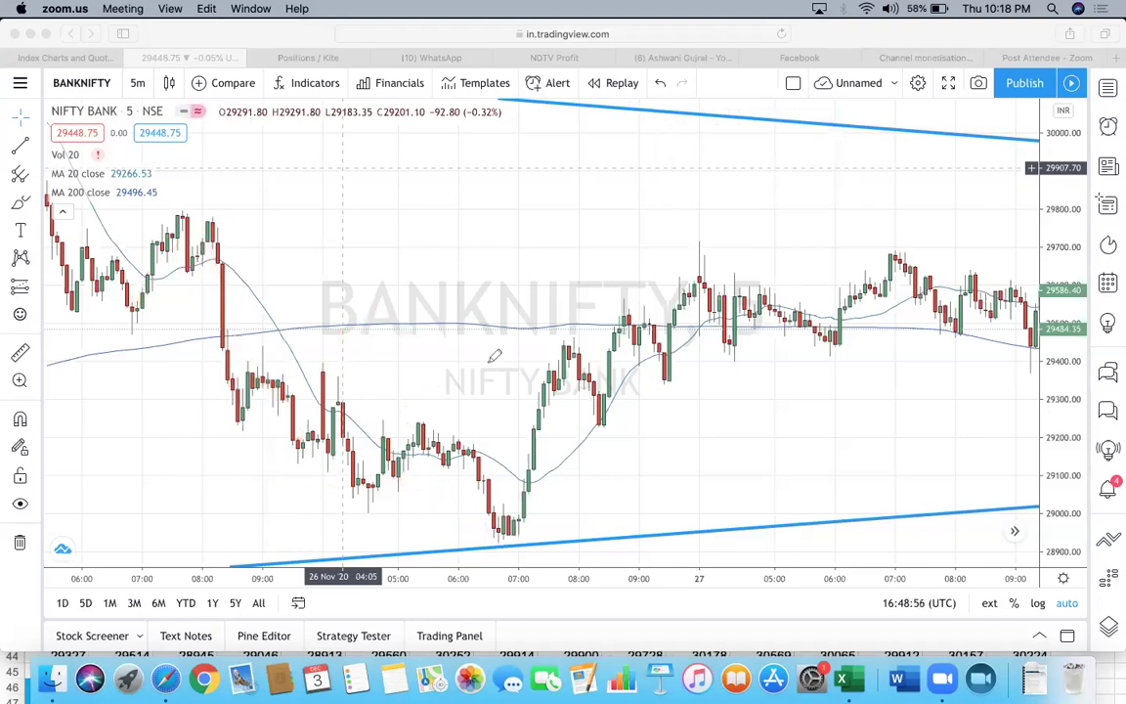
drag(370, 419, 491, 422)
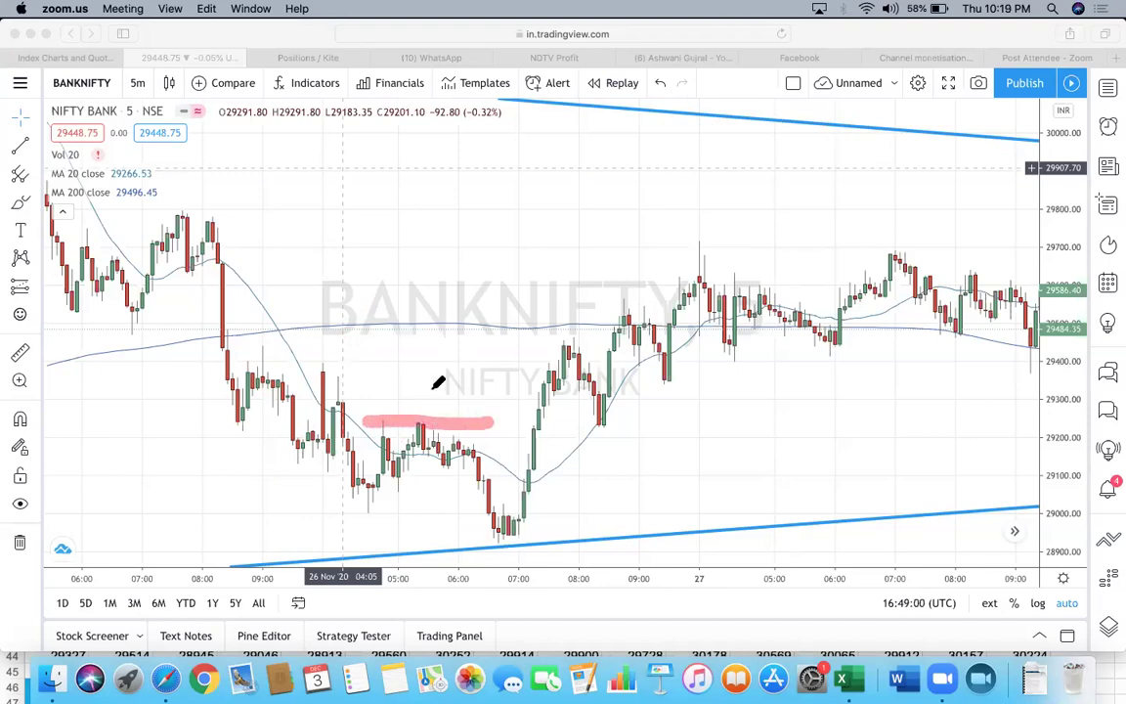
drag(430, 398, 490, 303)
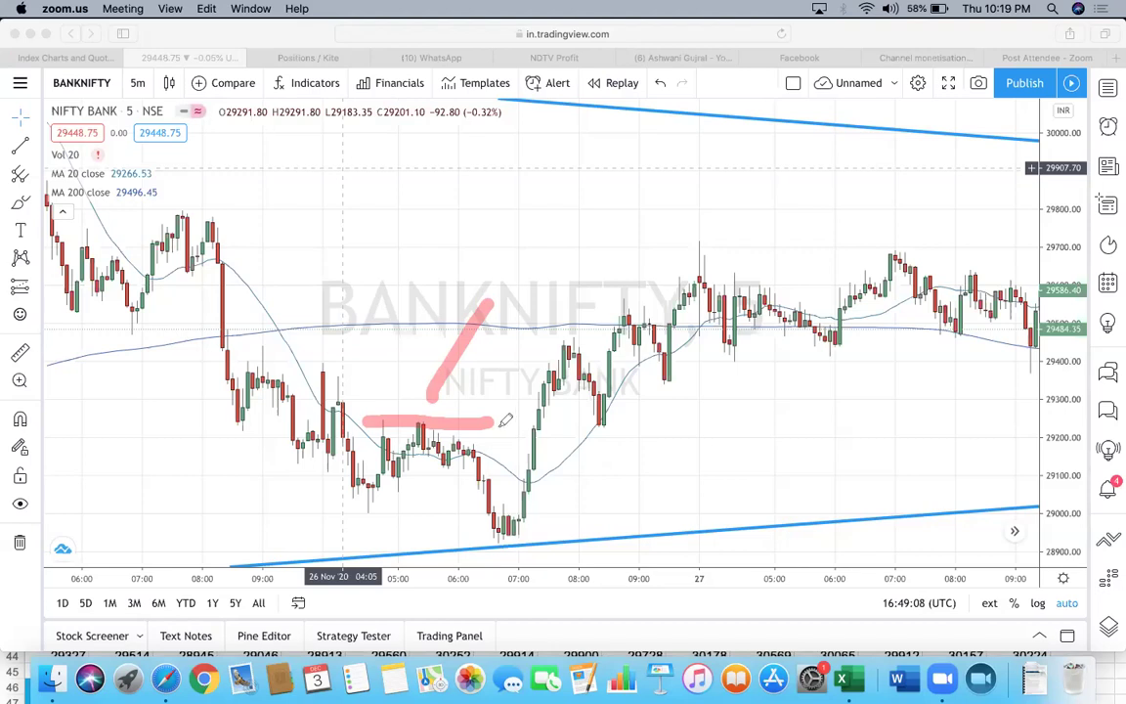
mouse_move(490, 424)
mouse_down()
mouse_move(629, 428)
mouse_move(643, 510)
mouse_up()
mouse_move(657, 433)
mouse_down()
mouse_move(728, 366)
mouse_move(774, 285)
mouse_up()
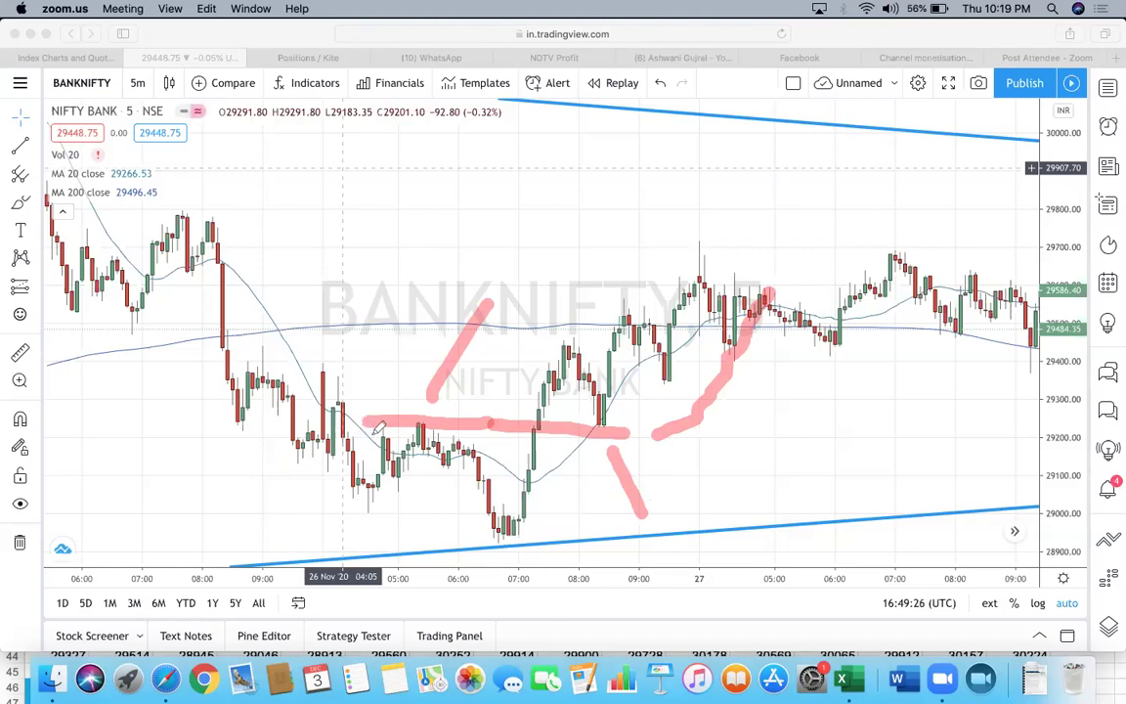
- Clear all drawings and return to the BANKNIFTY chart
click(689, 109)
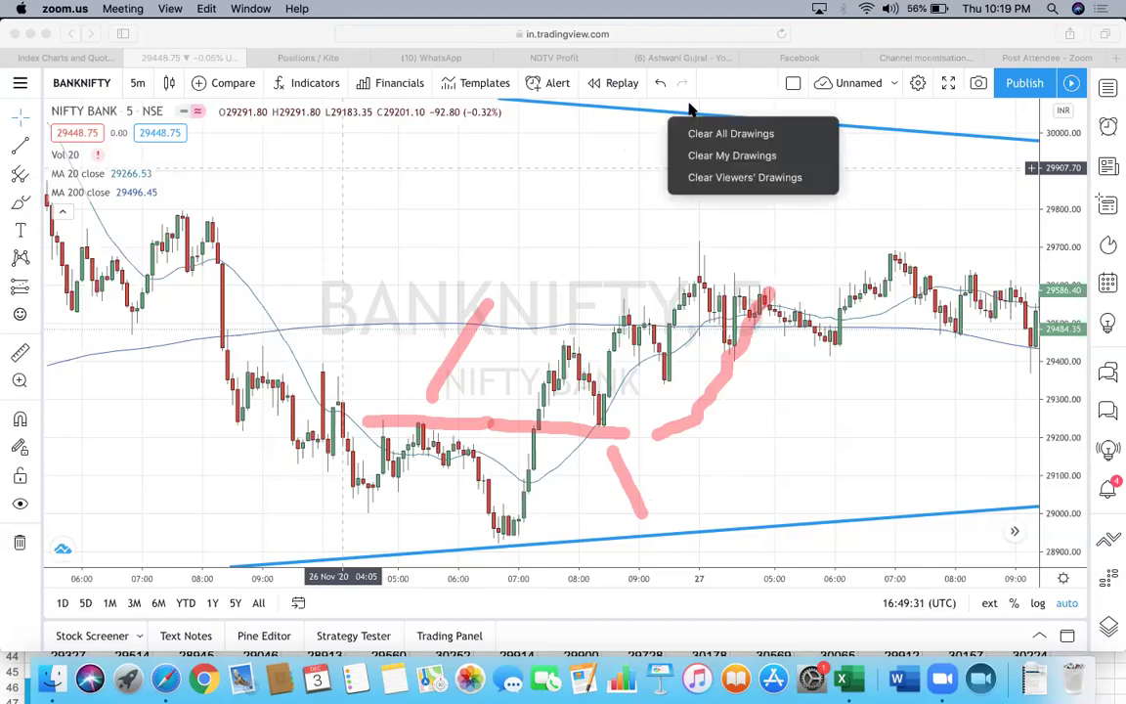
click(728, 133)
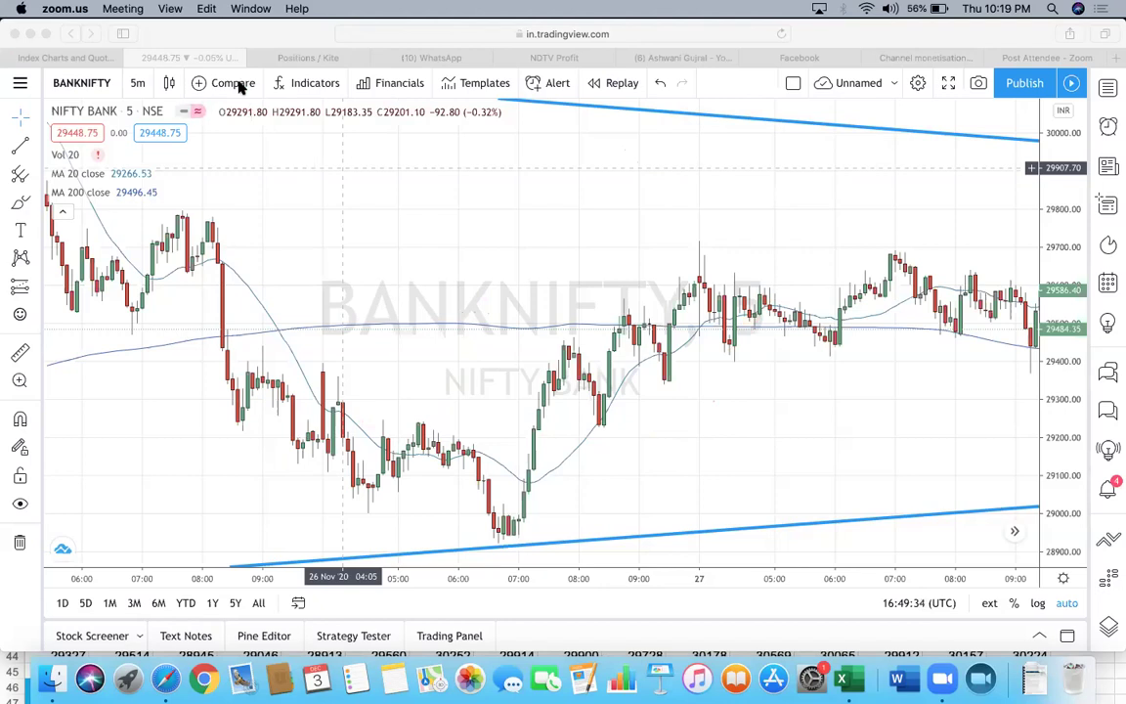
click(103, 343)
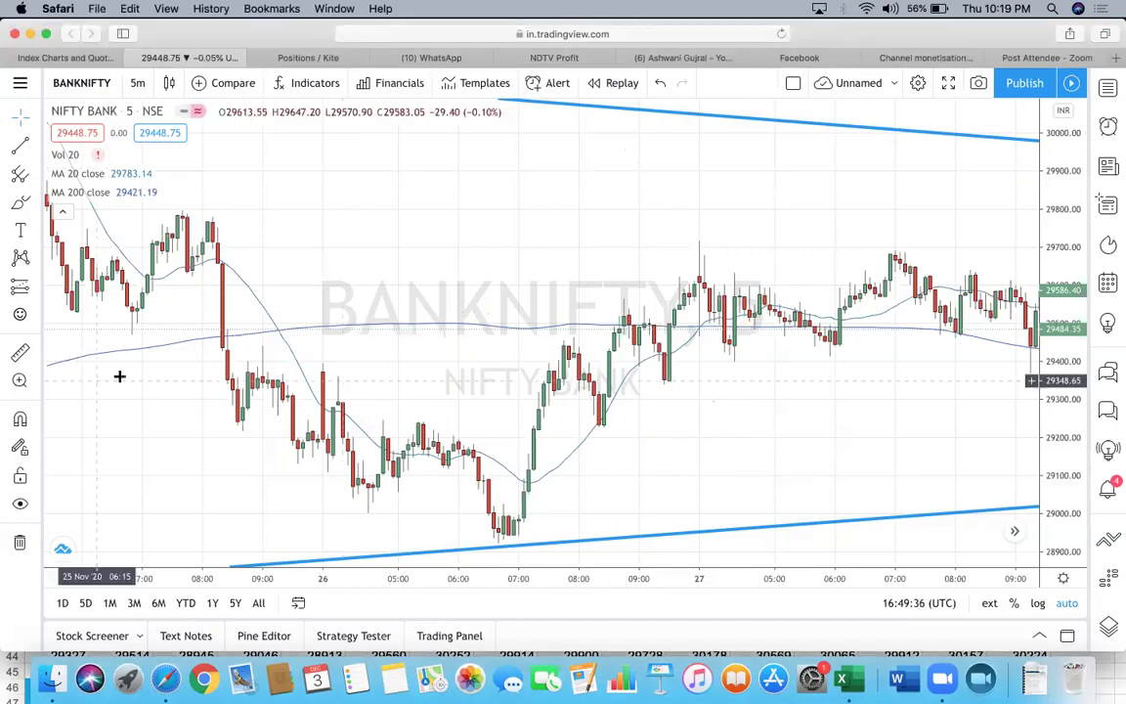
- Mark the level near 29,800 from the 24 November close across 25 November, with a pointer stroke at the breakdown
drag(131, 423, 533, 321)
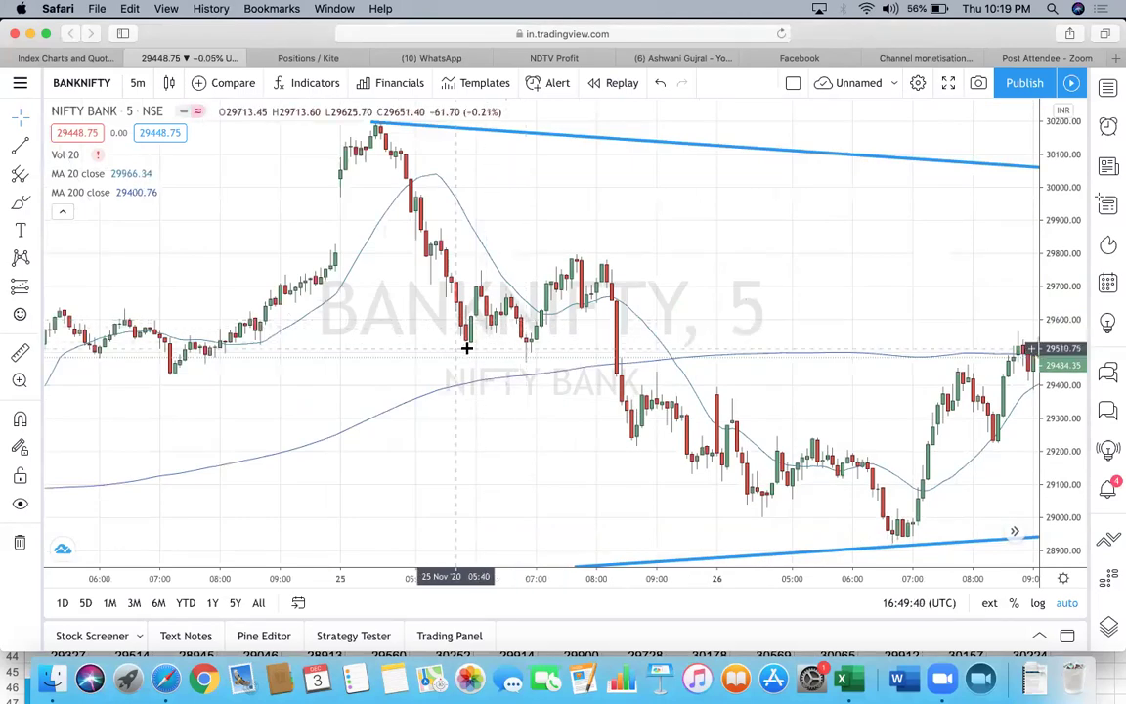
scroll(533, 325, left, 3)
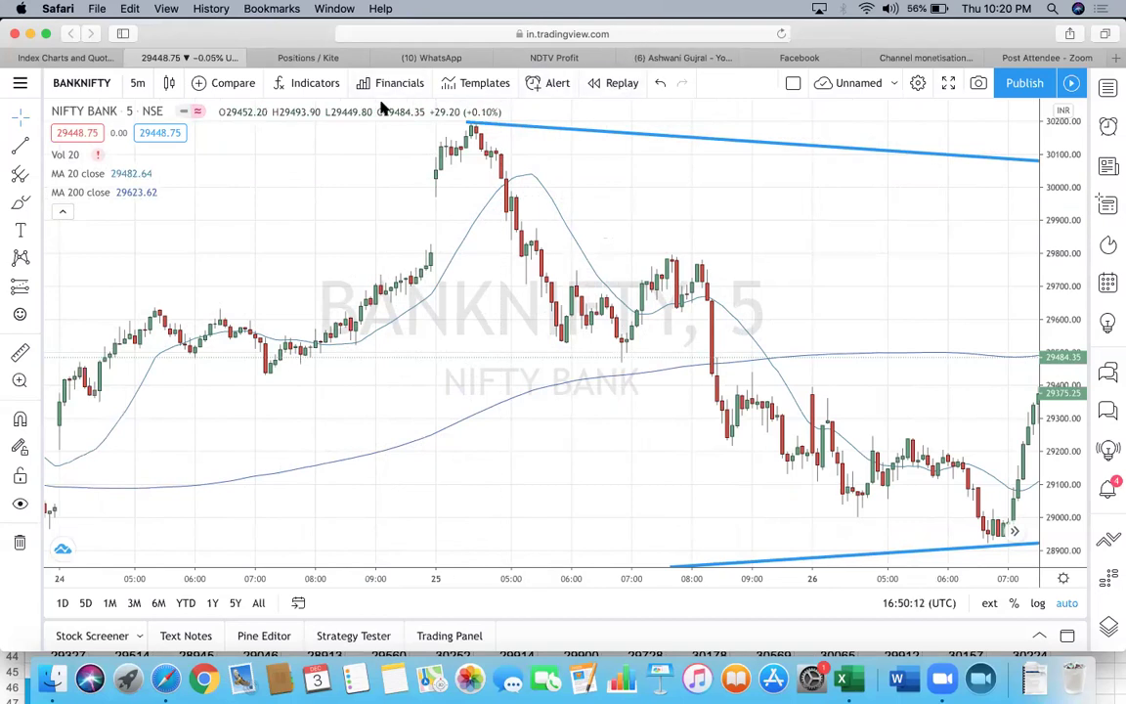
drag(332, 256, 721, 252)
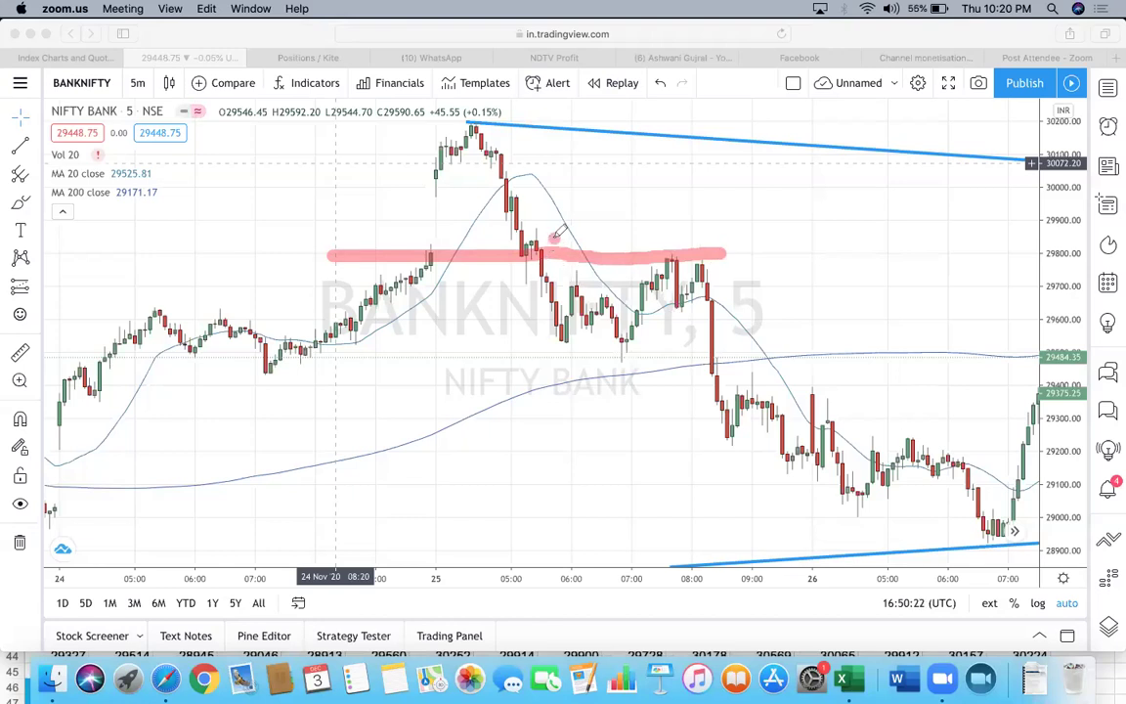
drag(553, 240, 631, 175)
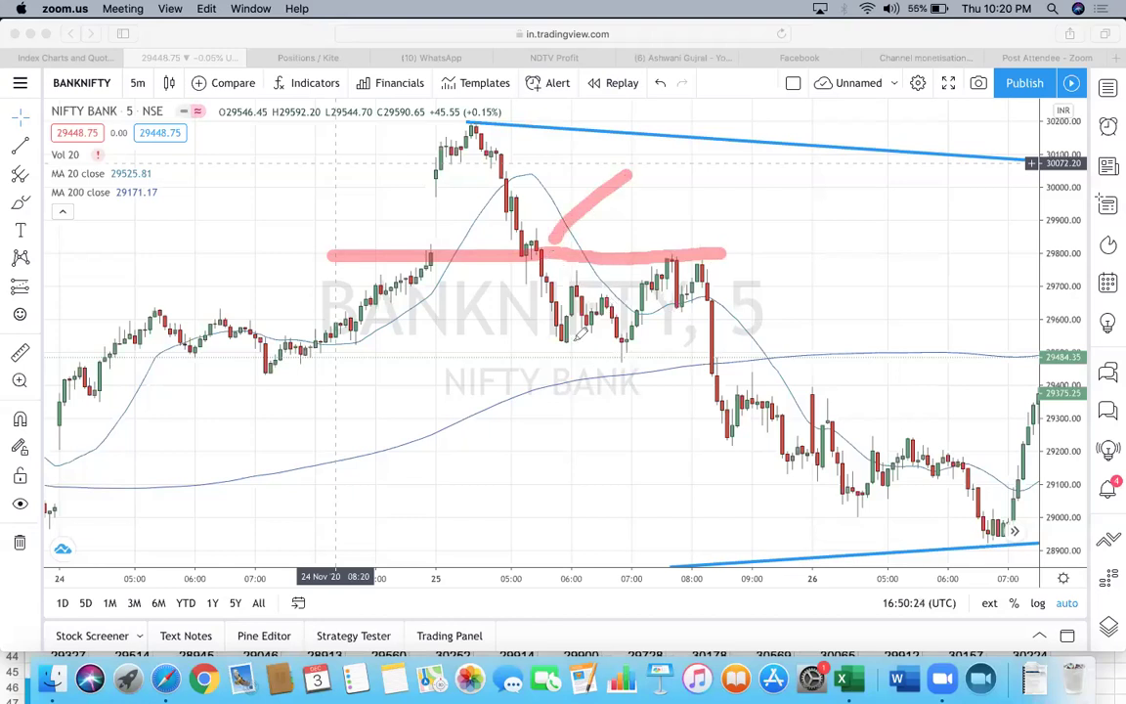
- Trace the 25 November swings below the 29,800 level, with an arrow at the retest, and trace the afternoon fall
mouse_move(569, 332)
mouse_down()
mouse_move(571, 266)
mouse_move(628, 341)
mouse_up()
mouse_move(652, 294)
mouse_down()
mouse_move(675, 263)
mouse_move(693, 314)
mouse_up()
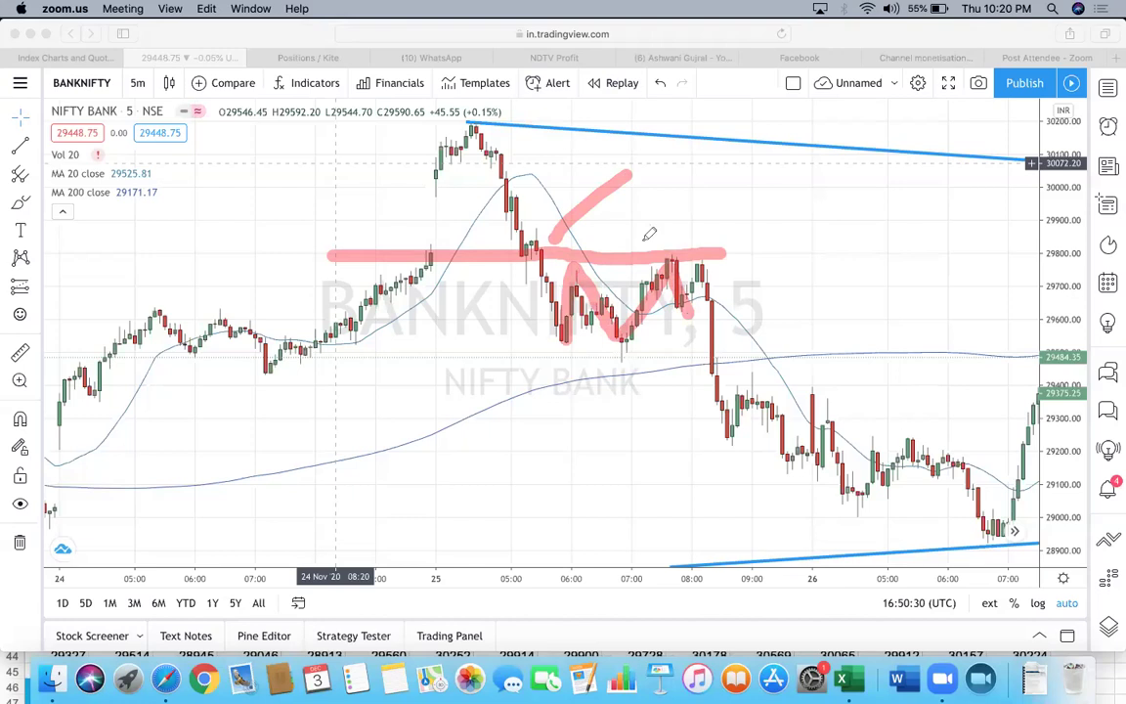
drag(694, 176, 642, 235)
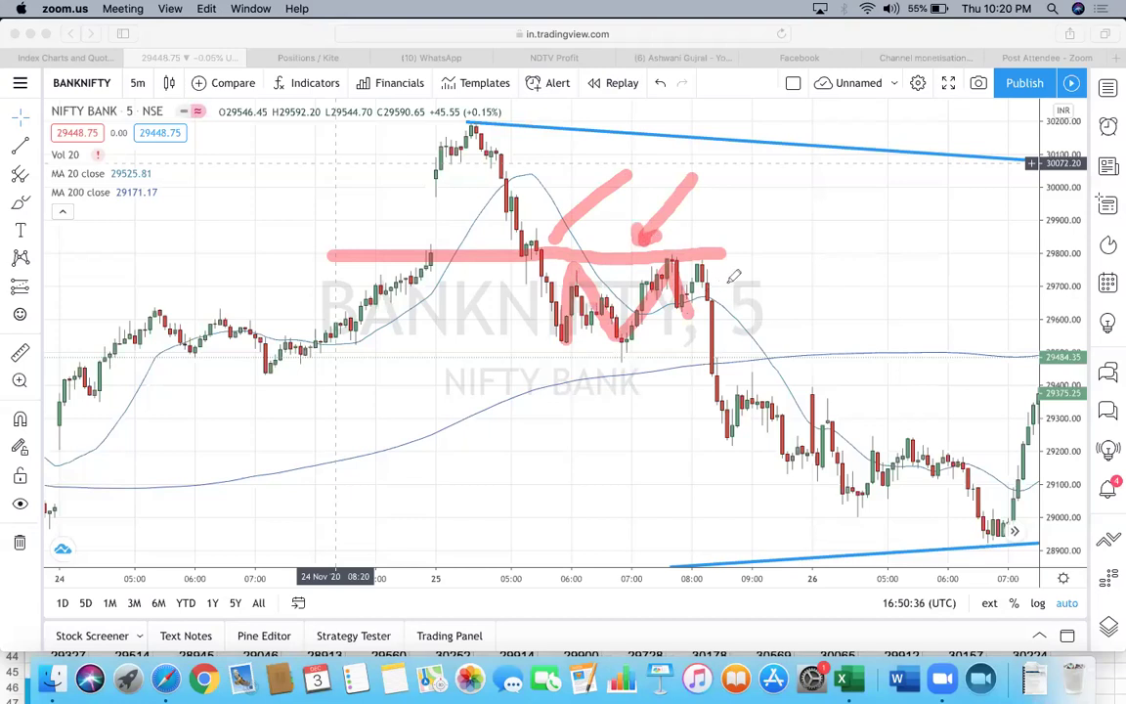
drag(735, 282, 795, 456)
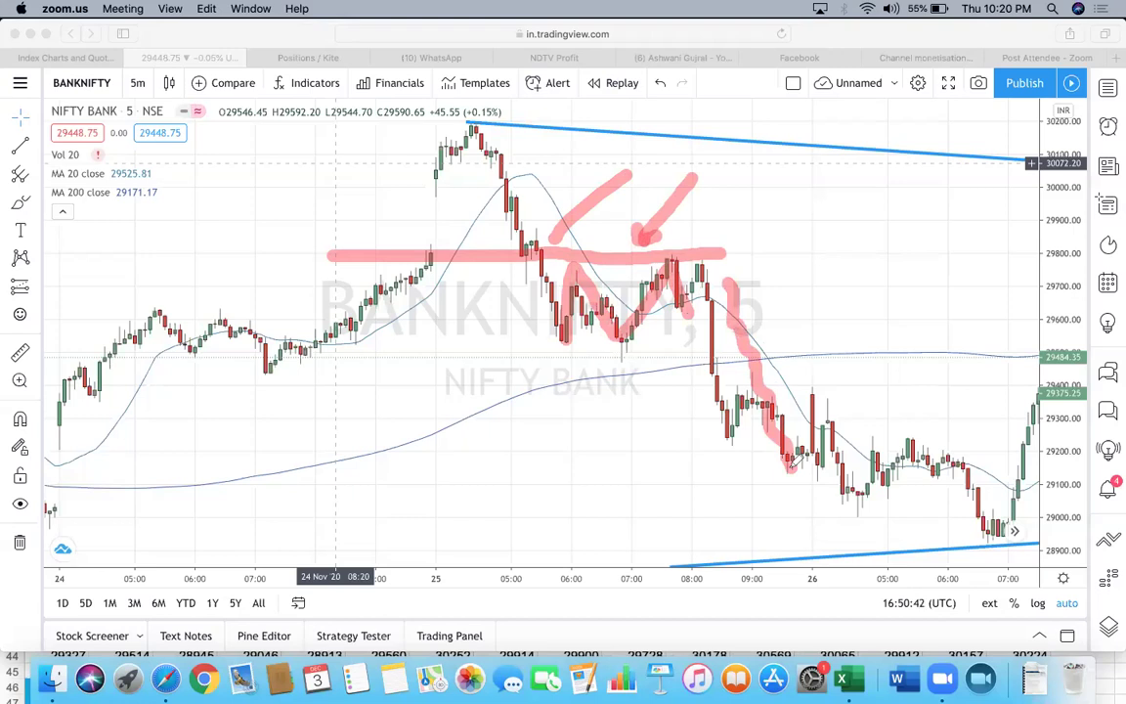
- Clear all drawings and return to the BANKNIFTY chart
click(690, 108)
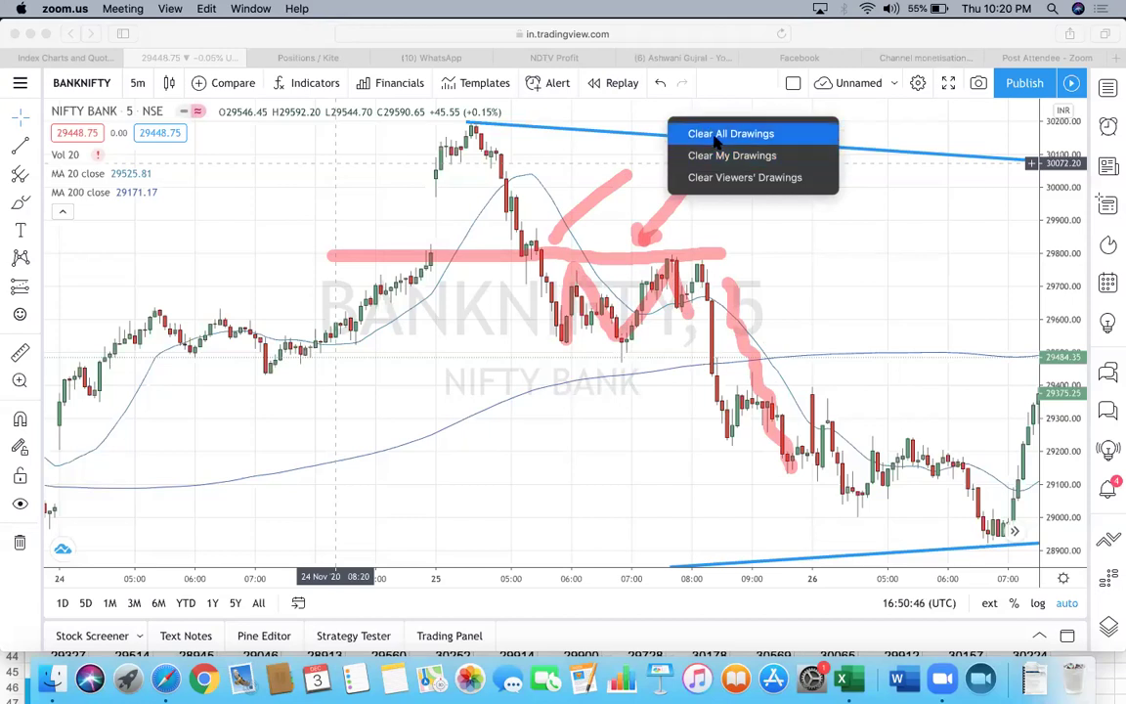
click(721, 133)
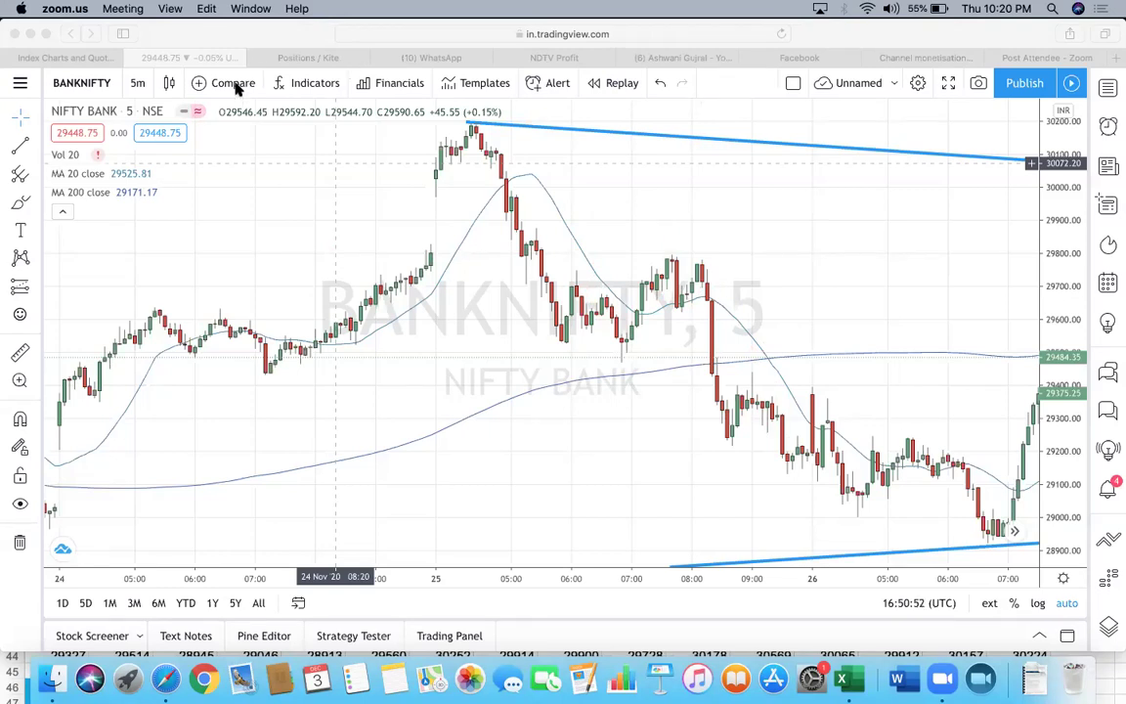
click(166, 249)
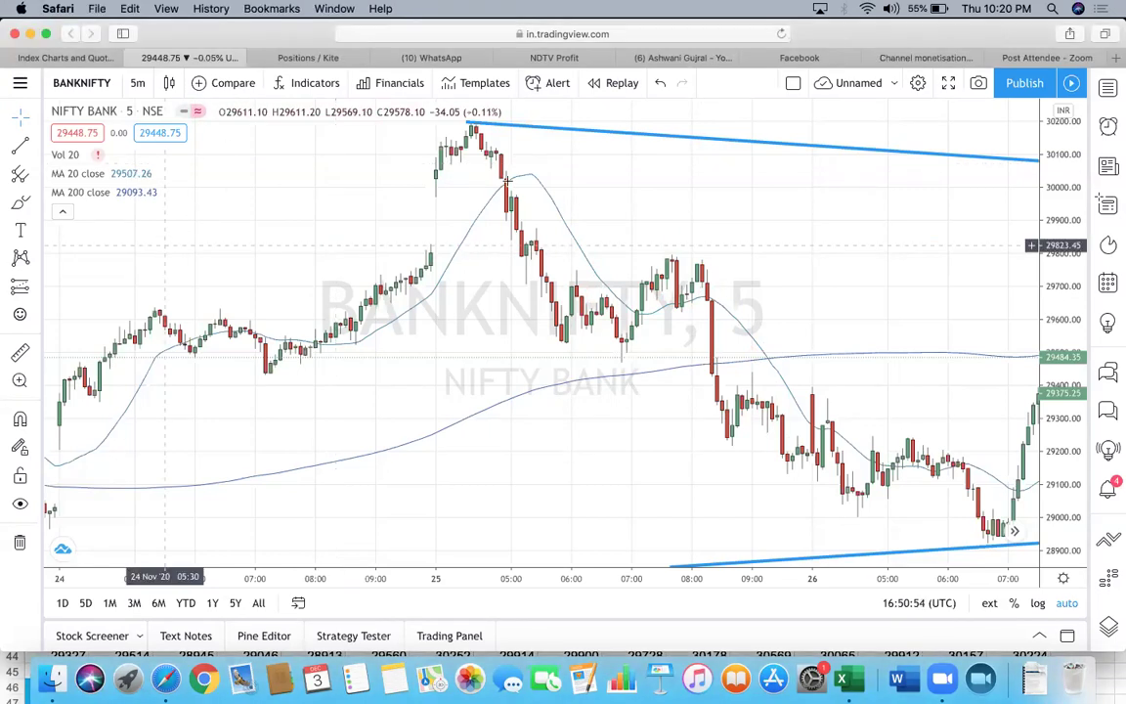
- Mark the 24 November opening and the 23 November swing high near 29,400, and trace the 24 November rallies up to the close
scroll(531, 246, left, 5)
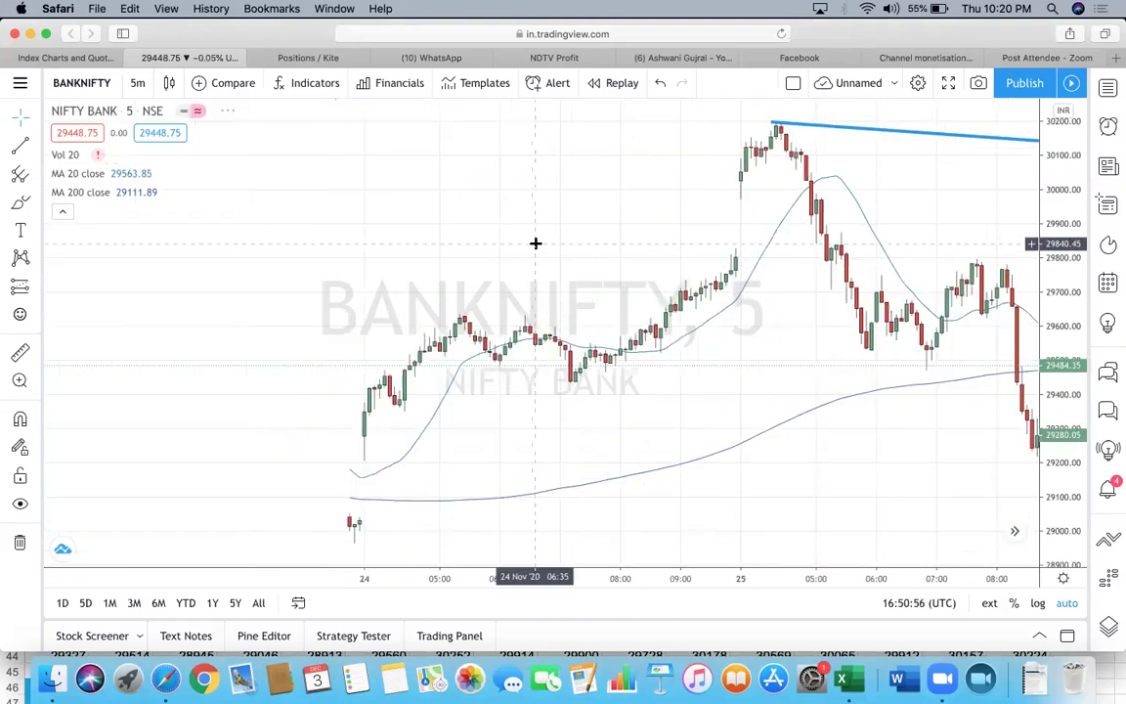
scroll(419, 296, left, 5)
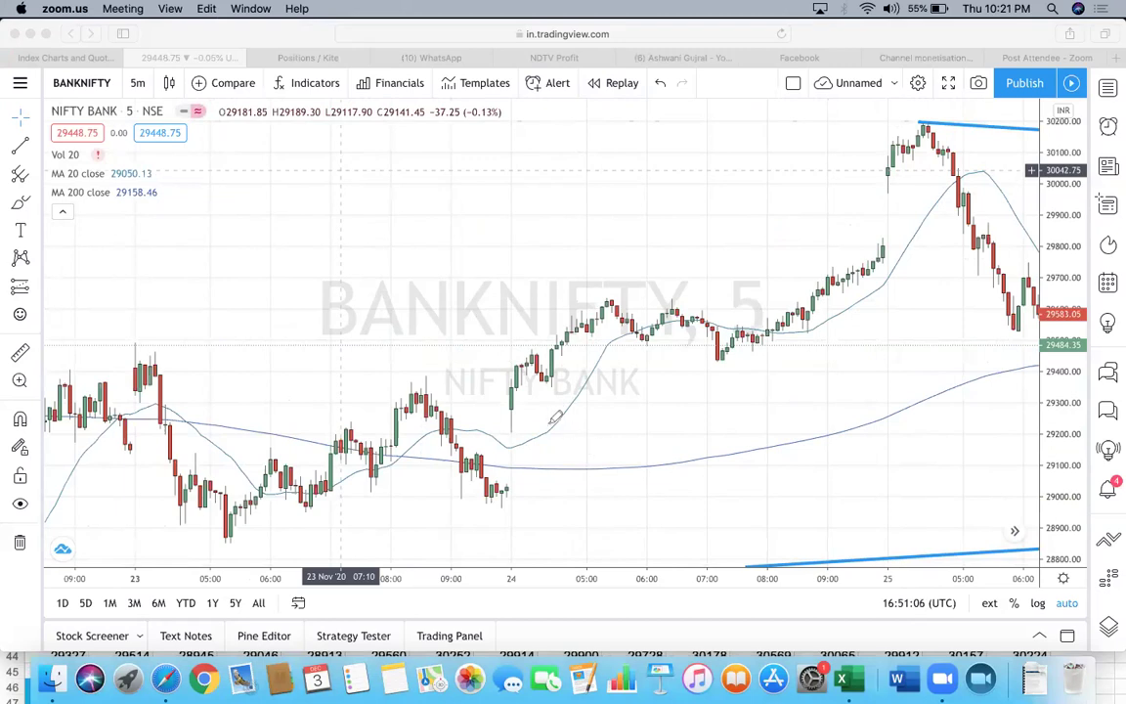
drag(540, 417, 588, 450)
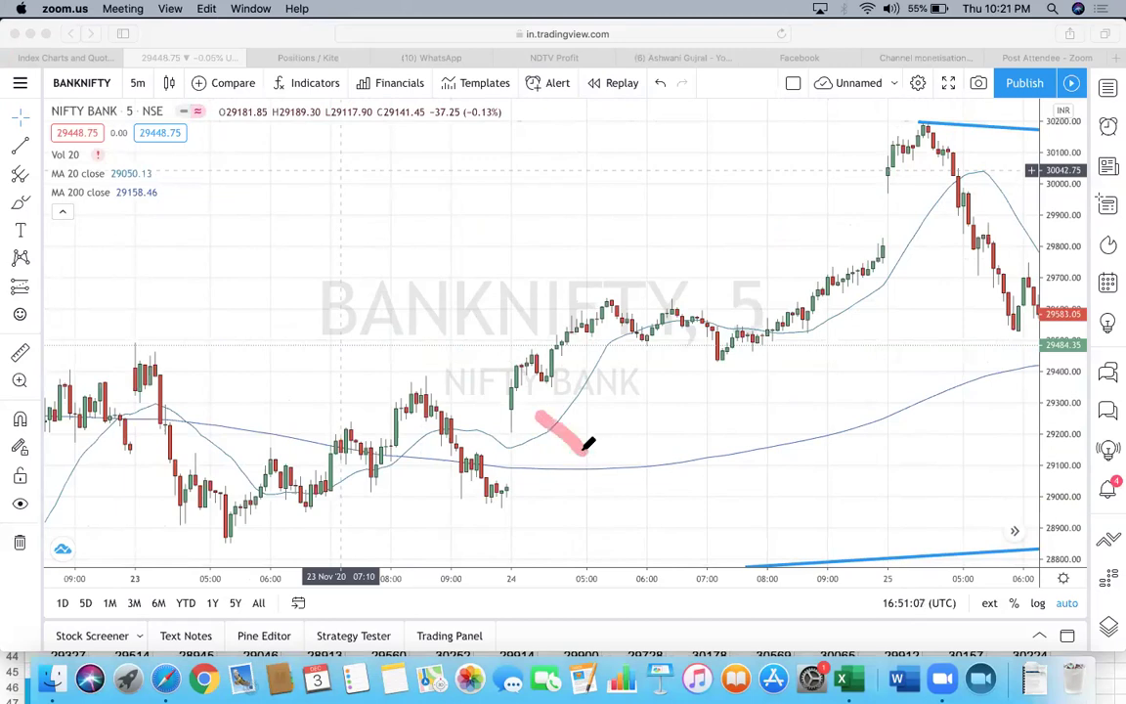
click(357, 374)
drag(383, 373, 448, 376)
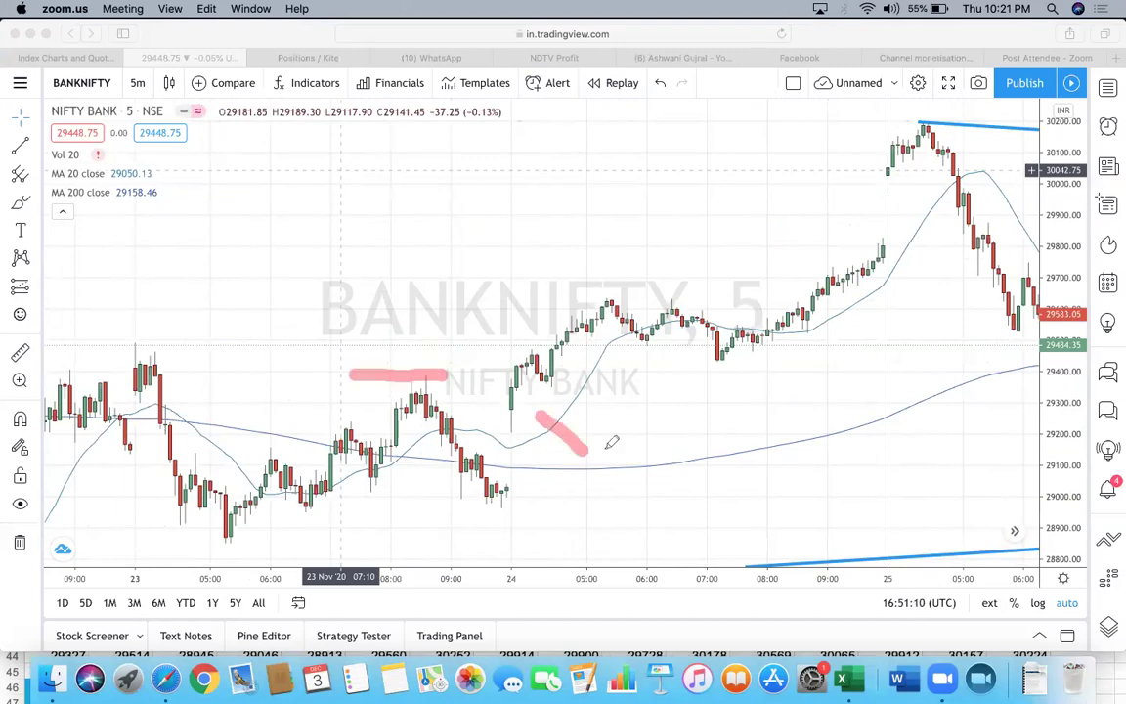
mouse_move(563, 388)
mouse_down()
mouse_move(592, 420)
mouse_move(601, 389)
mouse_move(673, 307)
mouse_up()
mouse_move(728, 363)
mouse_down()
mouse_move(797, 337)
mouse_move(890, 242)
mouse_up()
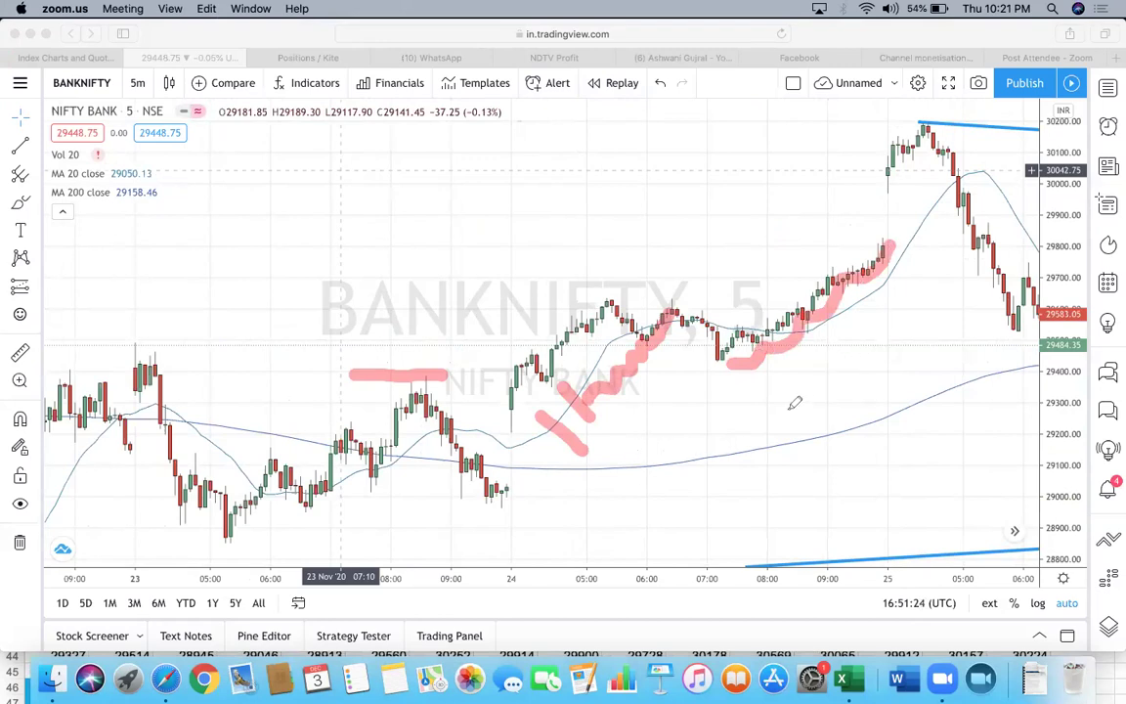
- Write 90 beneath the 24 November afternoon rally, then clear all drawings and return to the BANKNIFTY chart
drag(794, 384, 810, 440)
mouse_move(828, 396)
mouse_down()
mouse_move(827, 425)
mouse_move(842, 390)
mouse_up()
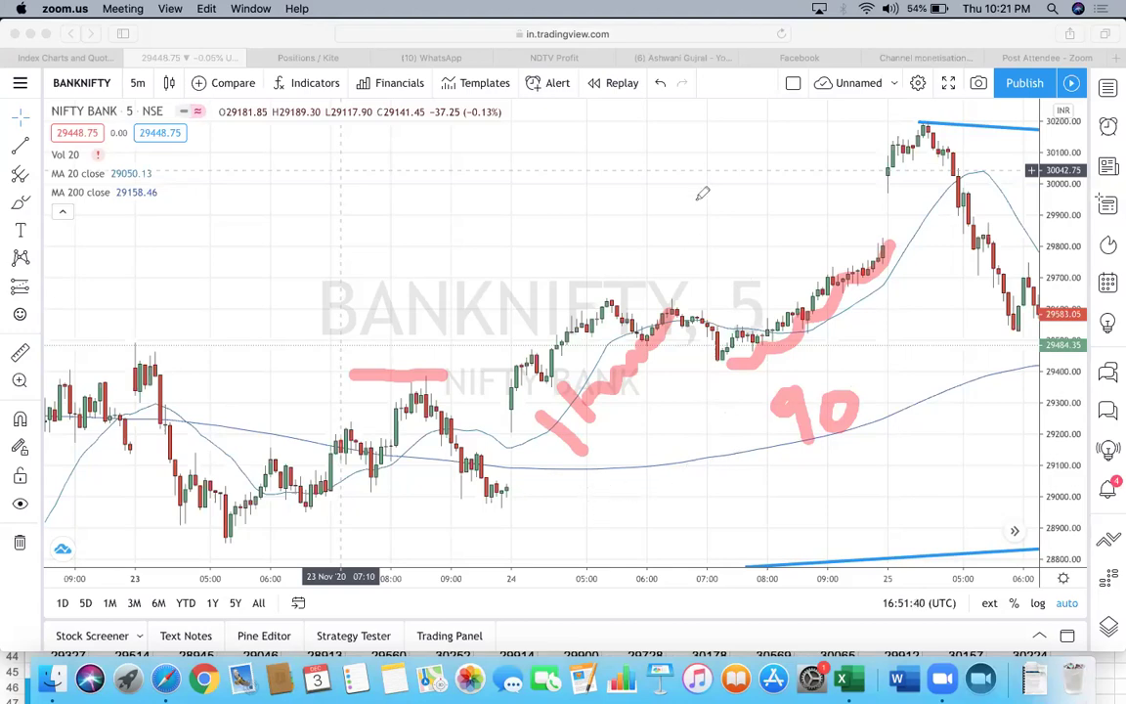
click(691, 94)
click(697, 137)
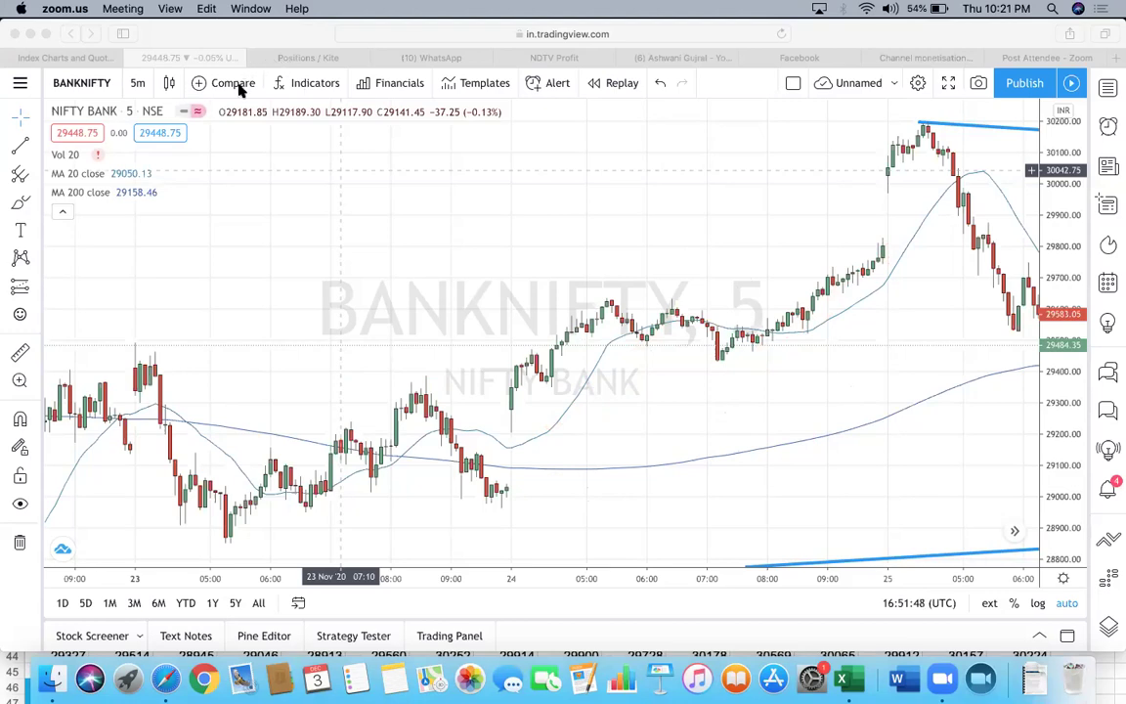
click(198, 315)
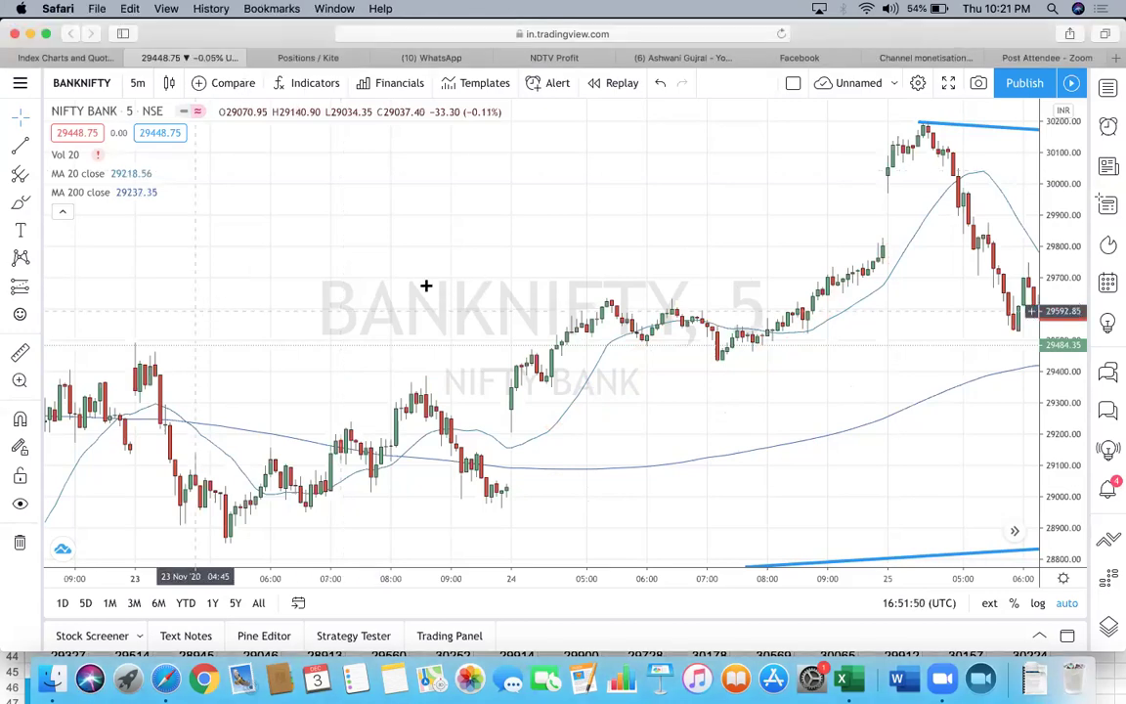
- Mark the 19 November decline with pointer strokes at the falling swing highs and a horizontal level near 29,100
scroll(642, 169, left, 10)
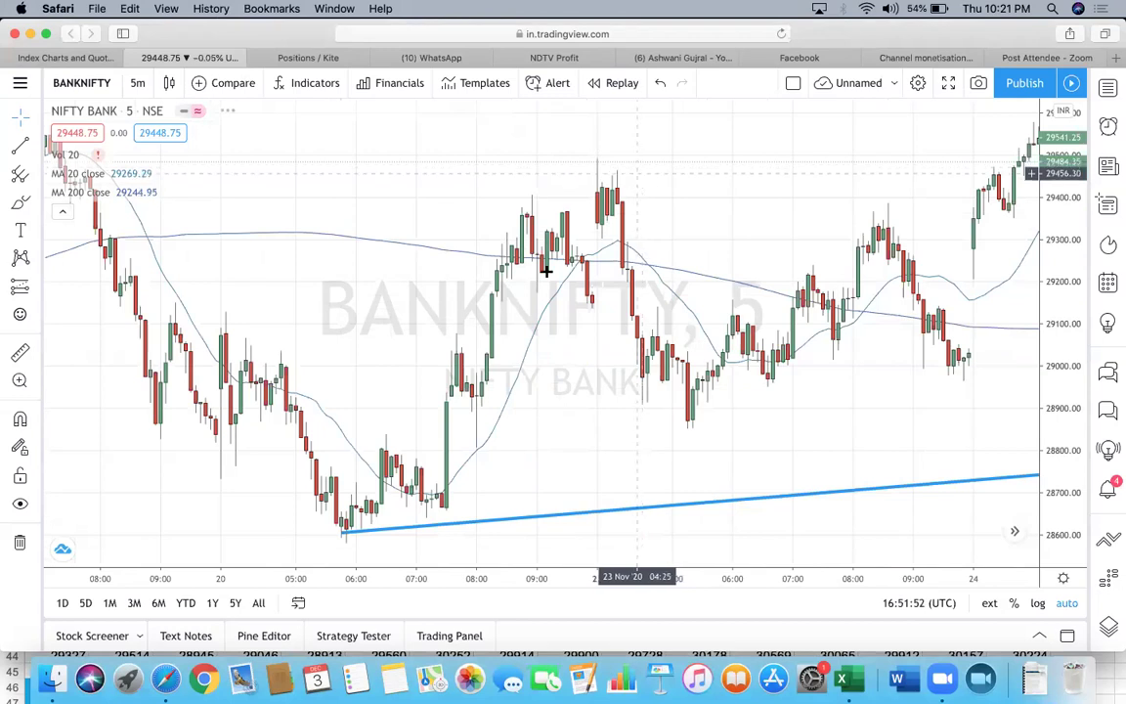
drag(395, 305, 579, 289)
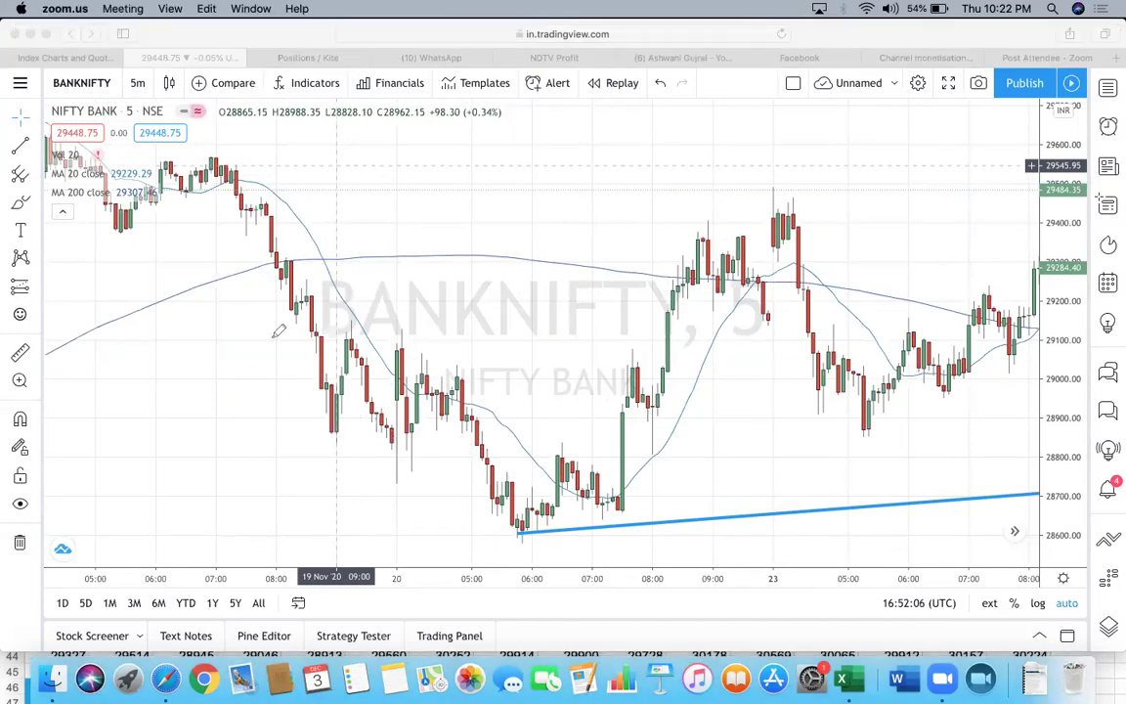
drag(262, 167, 312, 139)
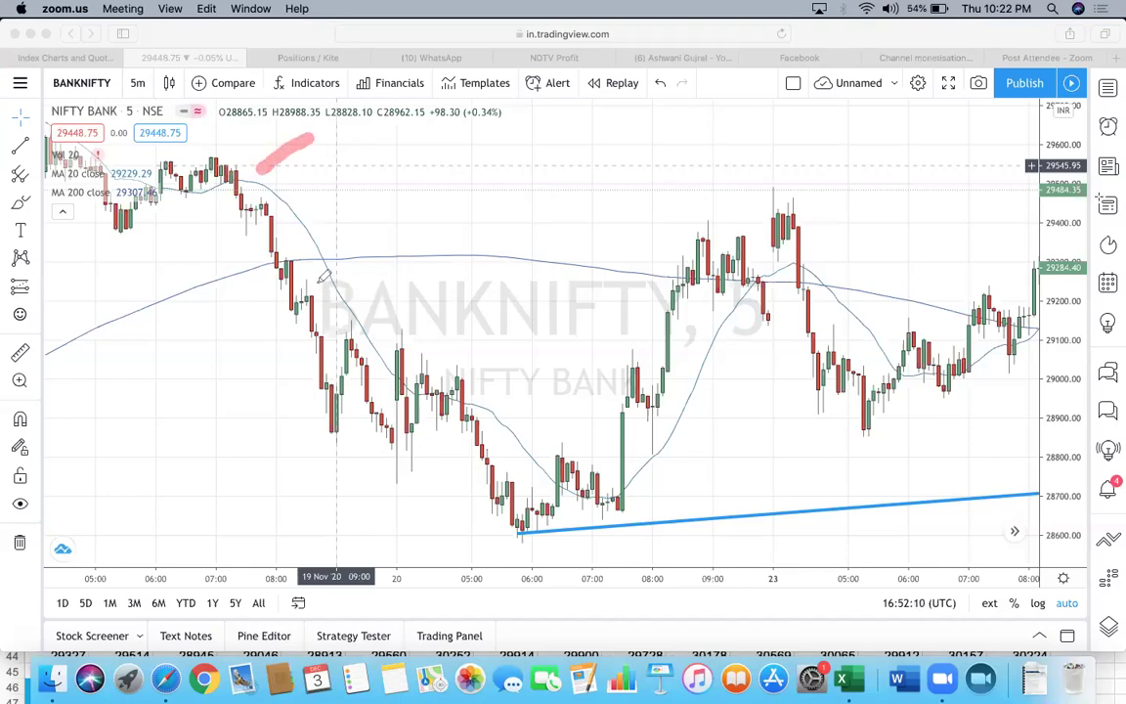
drag(318, 279, 376, 232)
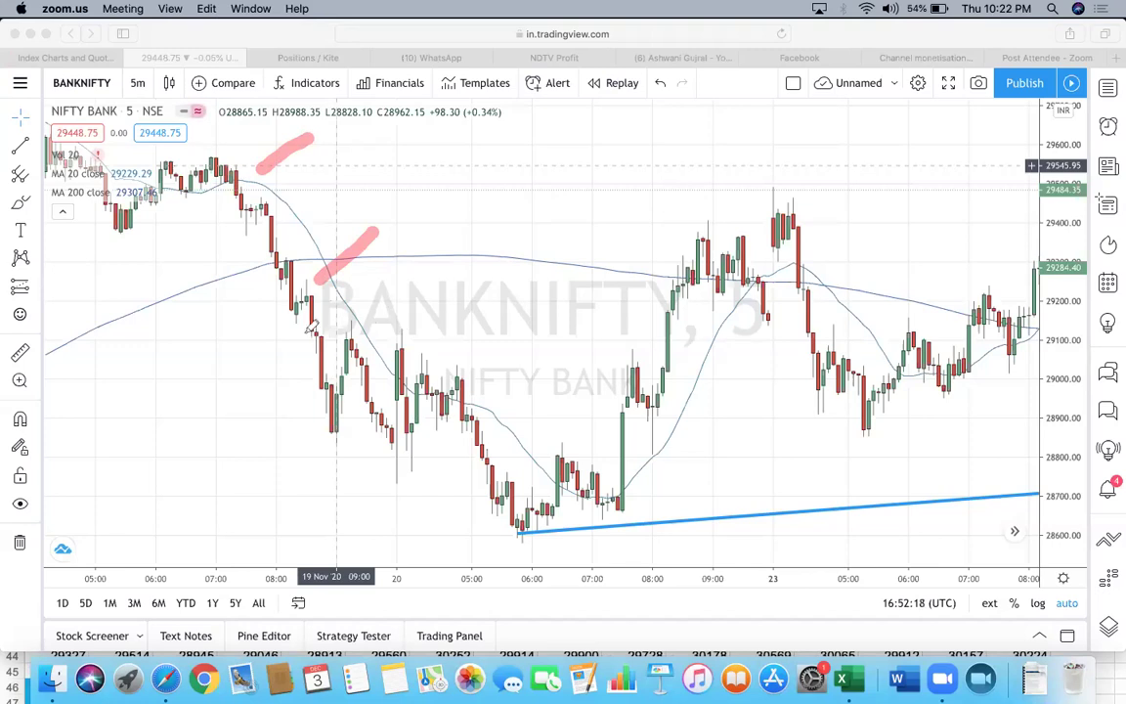
mouse_move(303, 332)
mouse_down()
mouse_move(412, 329)
mouse_move(384, 282)
mouse_up()
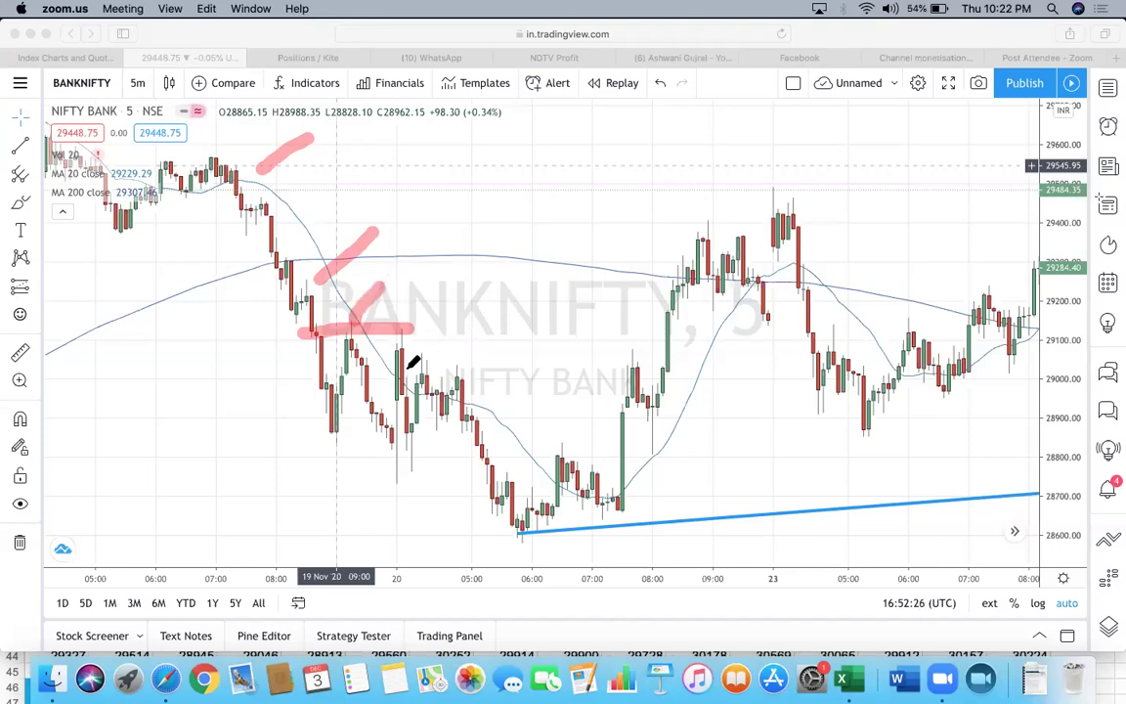
- Mark the two 20 November morning lower highs with strokes and trace the fall beneath them towards 28,650
drag(431, 357, 485, 308)
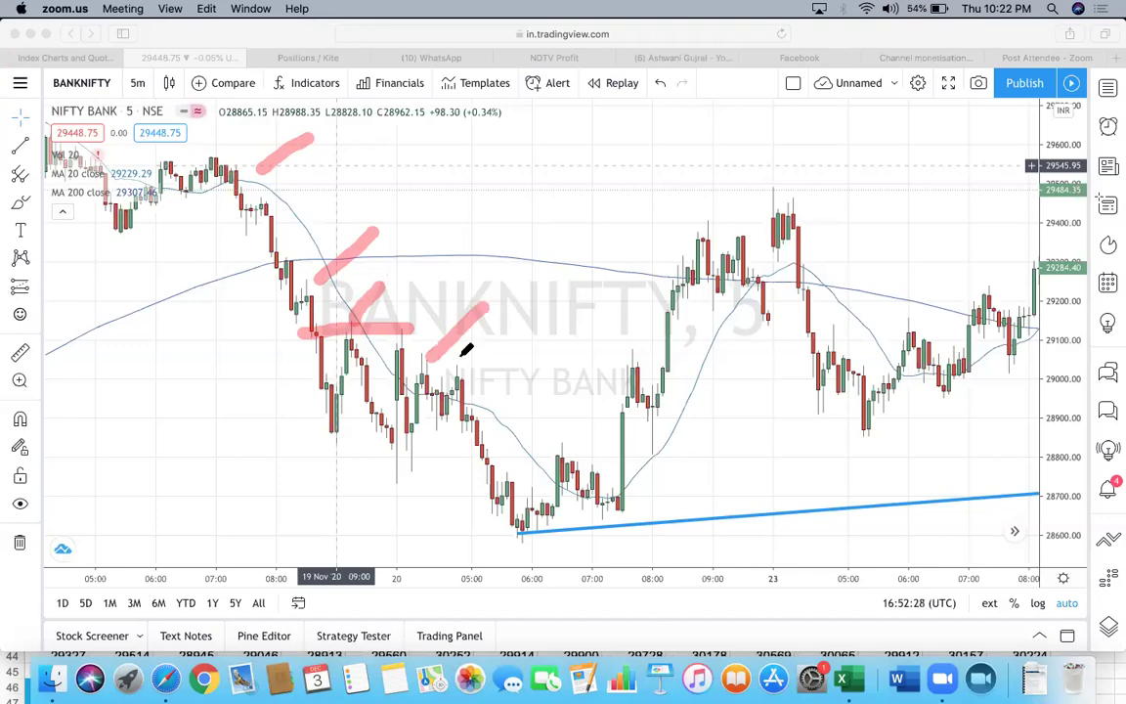
drag(458, 370, 502, 333)
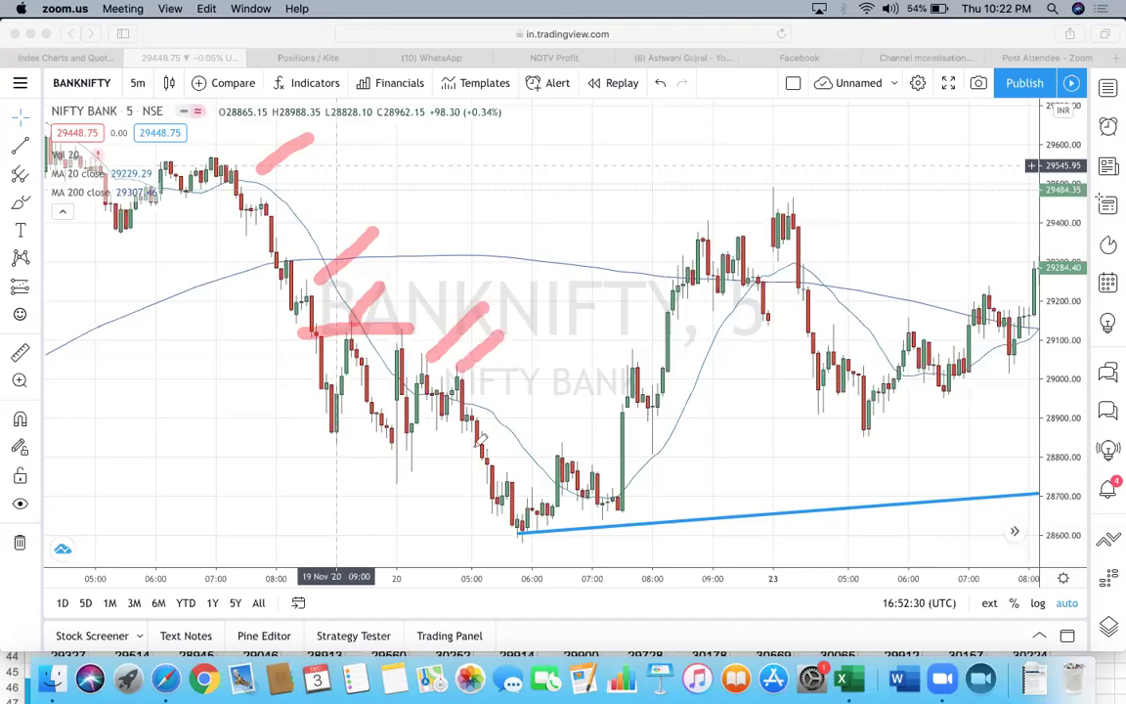
drag(455, 438, 500, 506)
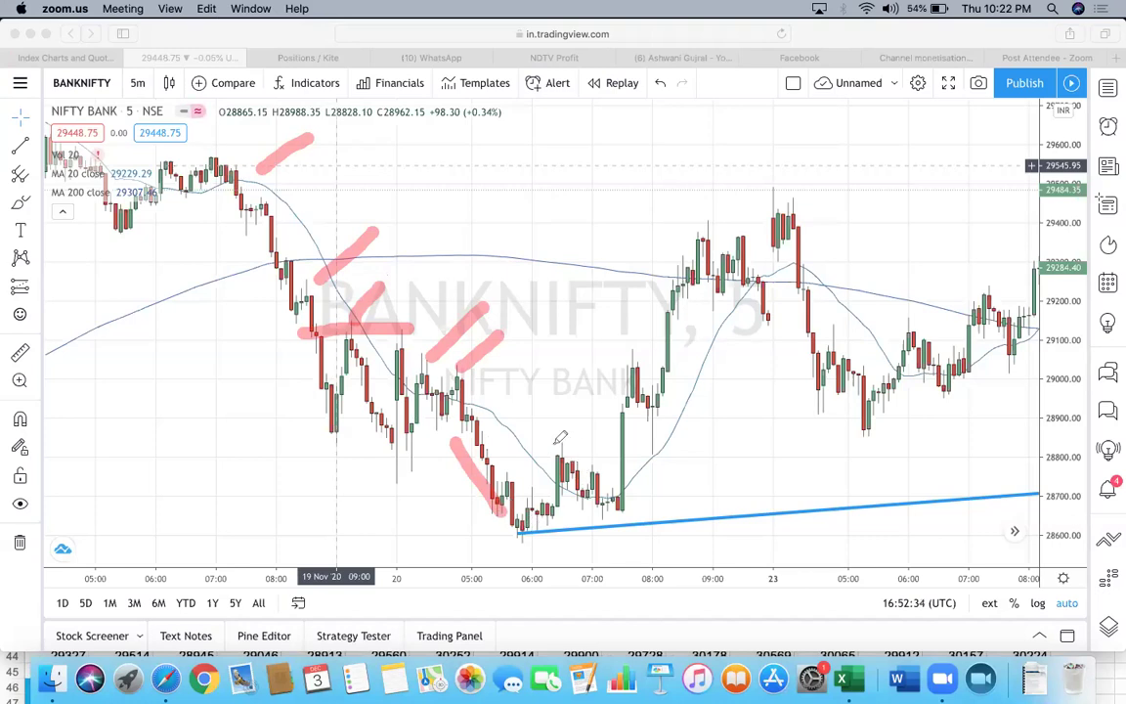
- Mark the 20 November breakout level just above 28,800, the support near 28,750 below it, and trace the rally to about 29,400
drag(526, 442, 622, 436)
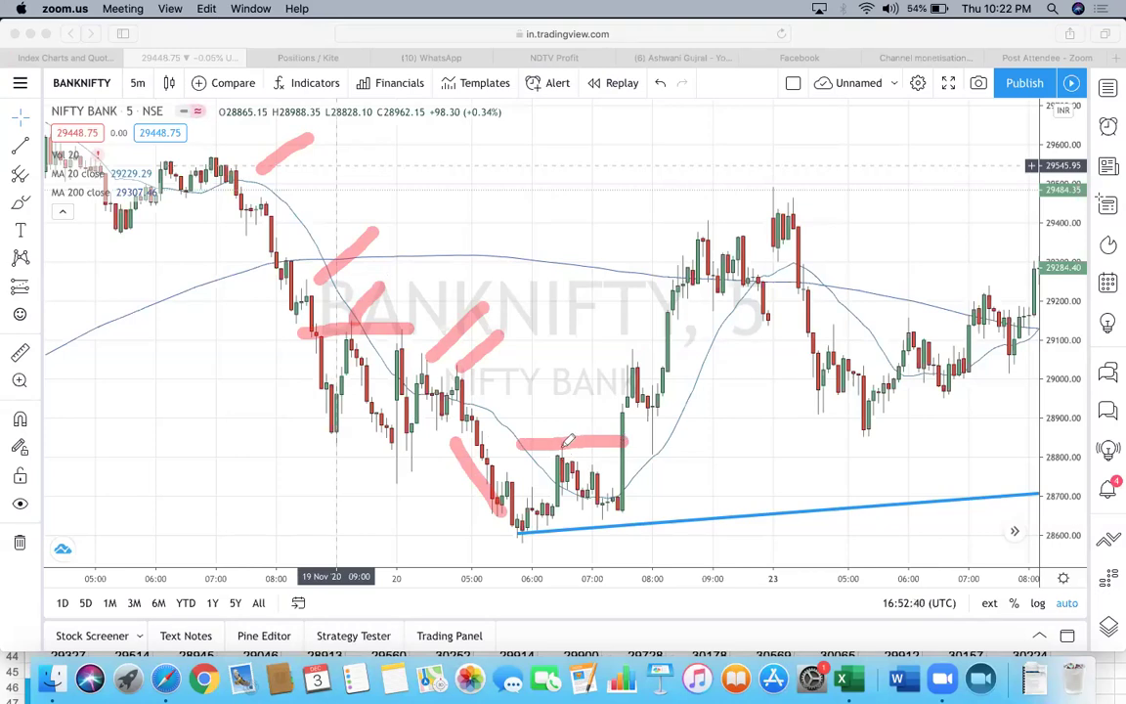
drag(593, 378, 568, 428)
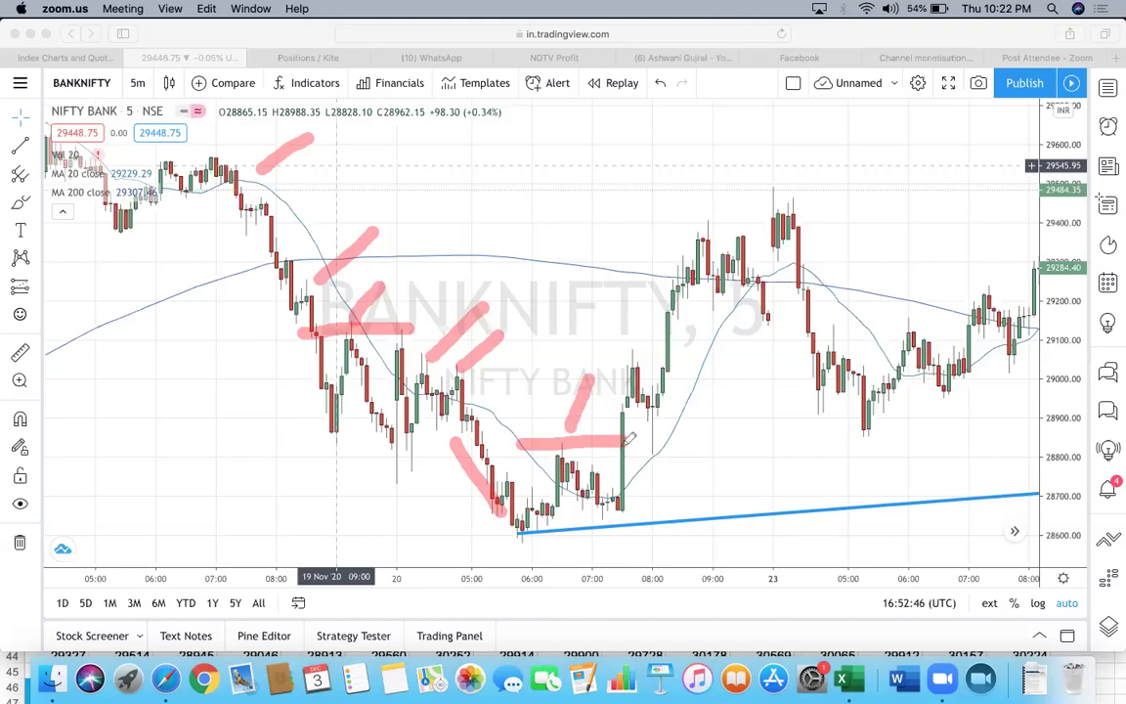
drag(632, 421, 648, 442)
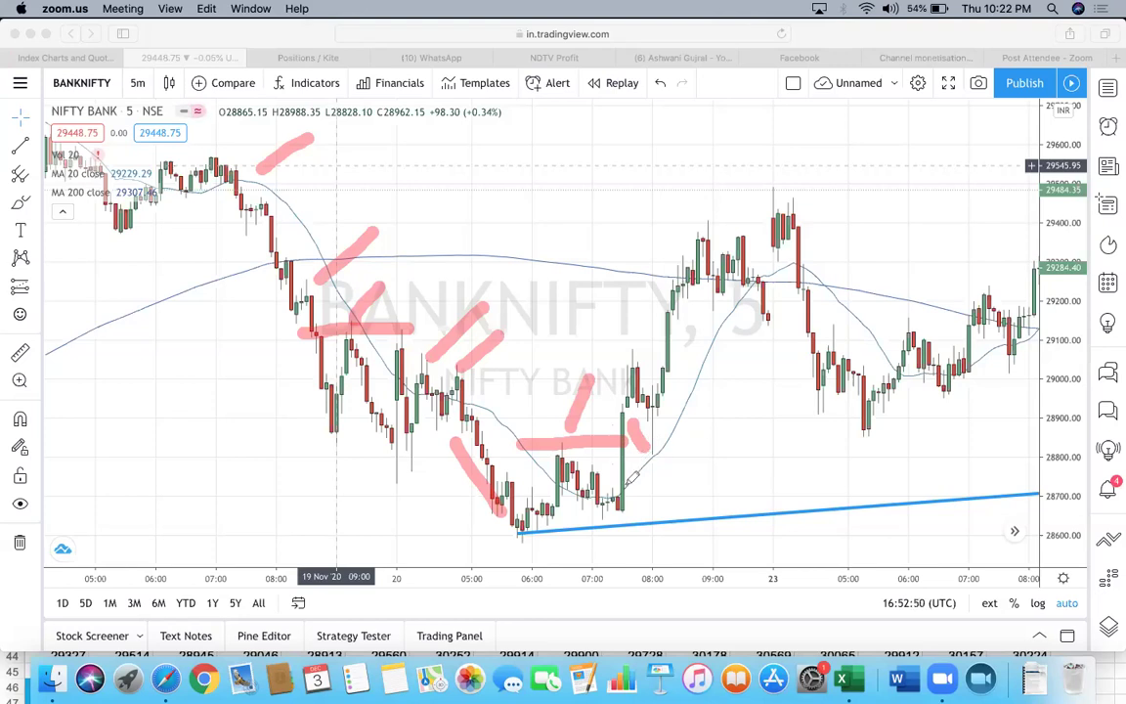
mouse_move(625, 474)
mouse_down()
mouse_move(692, 470)
mouse_move(684, 415)
mouse_move(705, 283)
mouse_up()
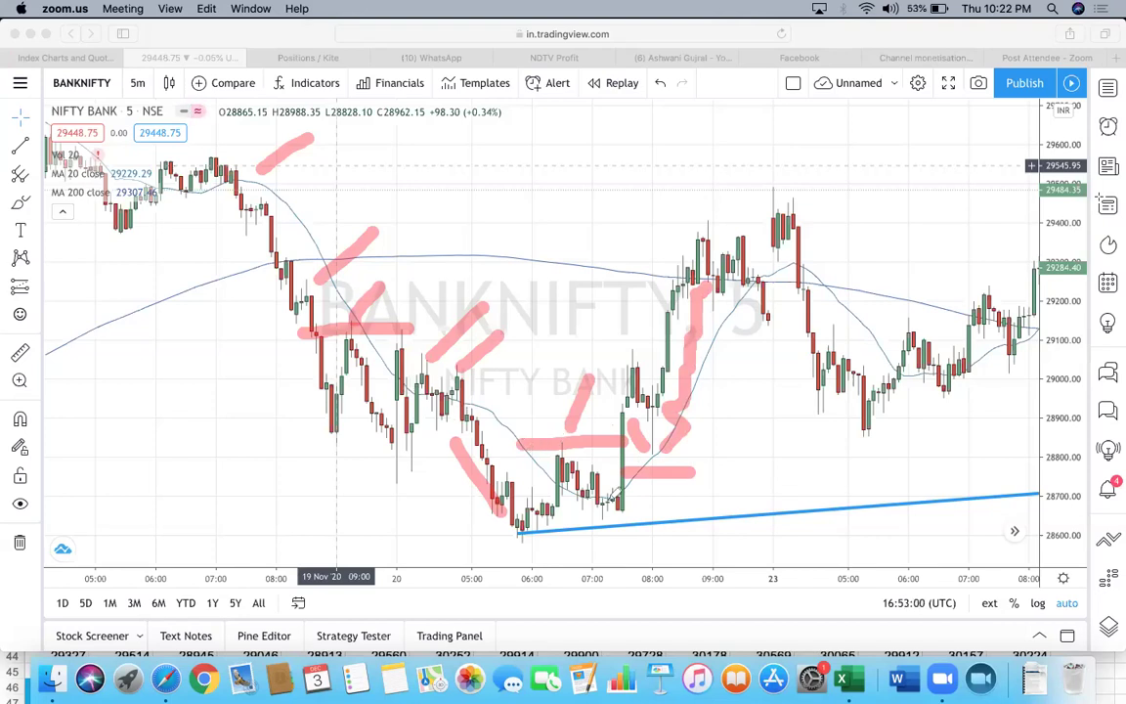
mouse_move(620, 379)
mouse_down()
mouse_move(601, 410)
mouse_move(673, 254)
mouse_move(675, 223)
mouse_move(685, 205)
mouse_move(707, 212)
mouse_up()
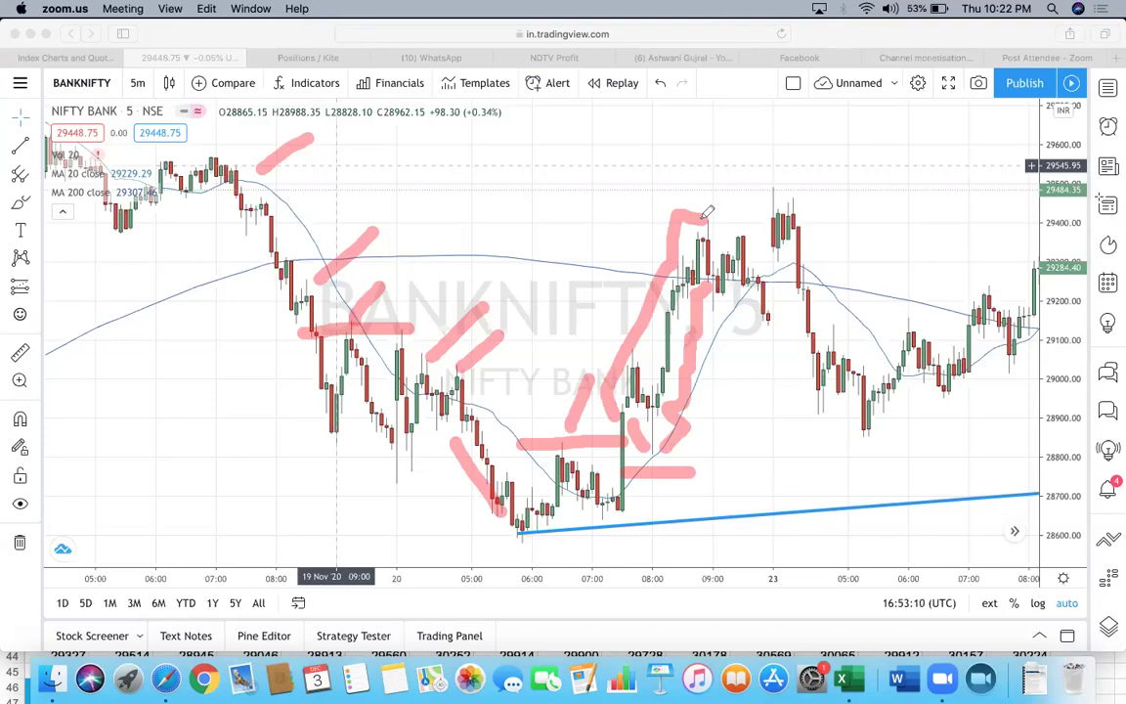
- Clear all drawings and return to the BANKNIFTY chart
click(690, 99)
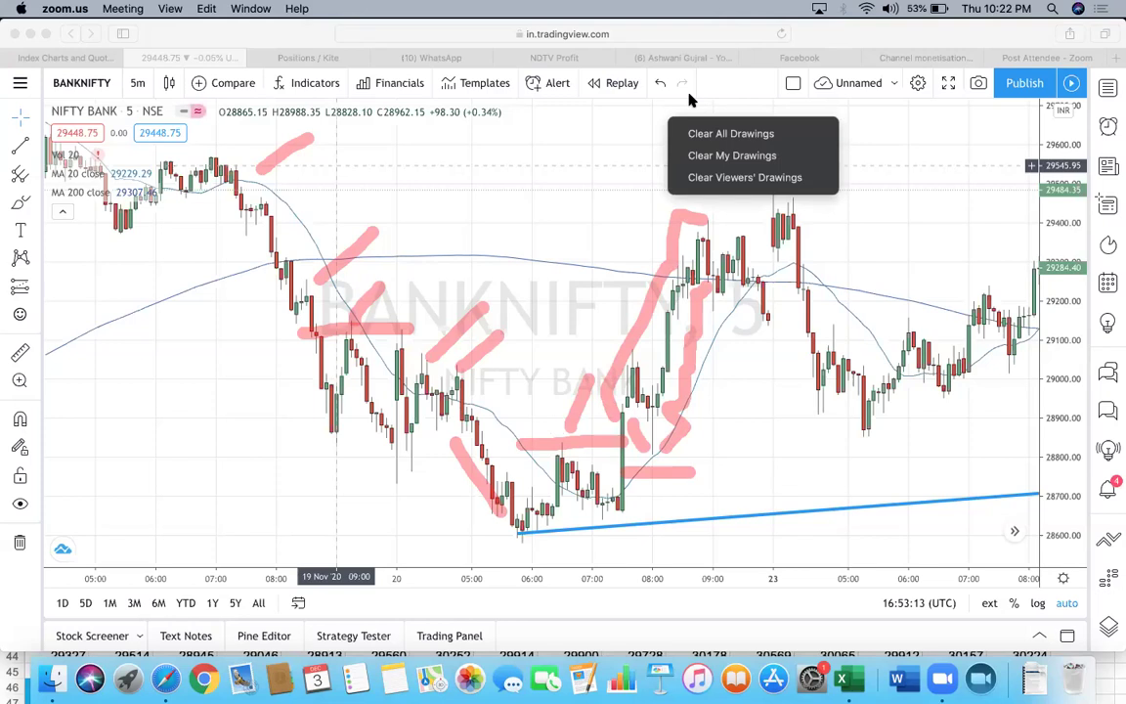
click(713, 139)
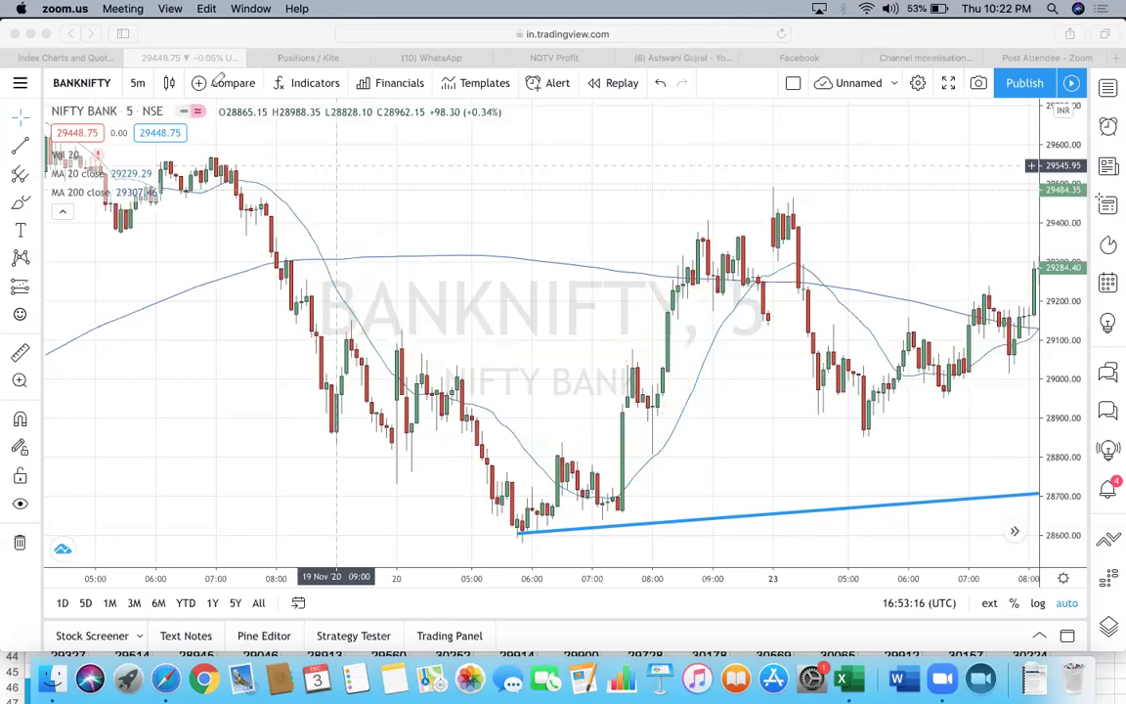
click(122, 404)
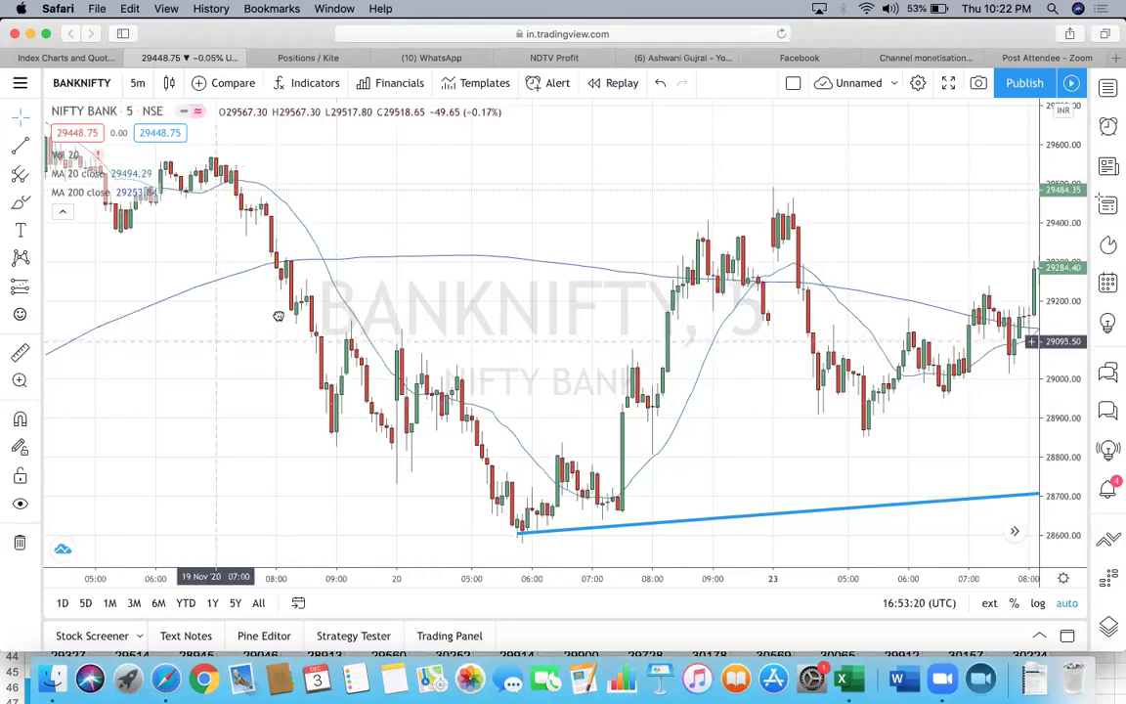
- Mark the 19 November resistance near 29,700, the support near 29,400 extended from 18 November, and pointer strokes at the swing highs
drag(279, 313, 662, 192)
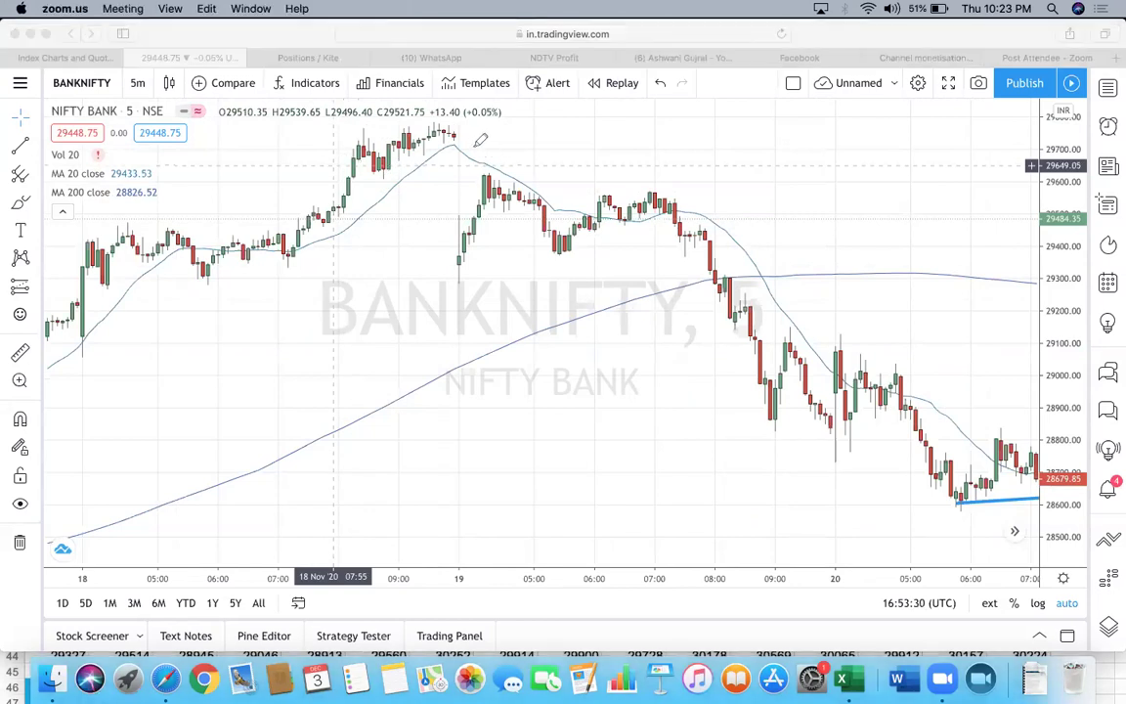
drag(463, 145, 527, 152)
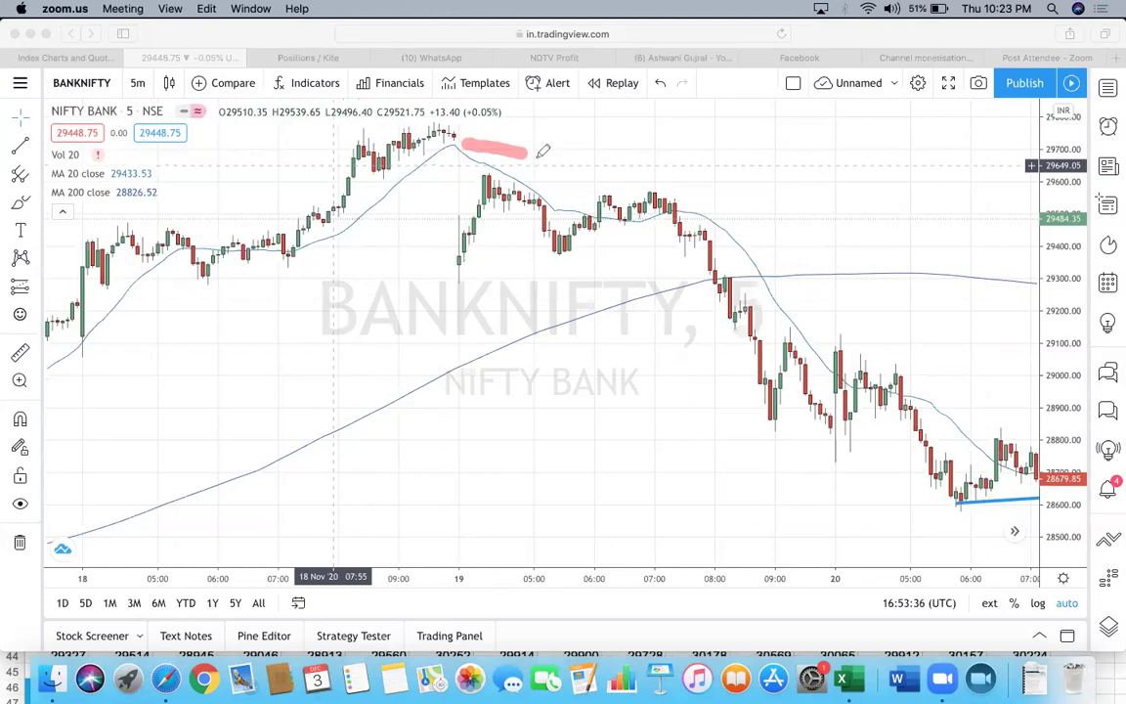
drag(521, 172, 576, 143)
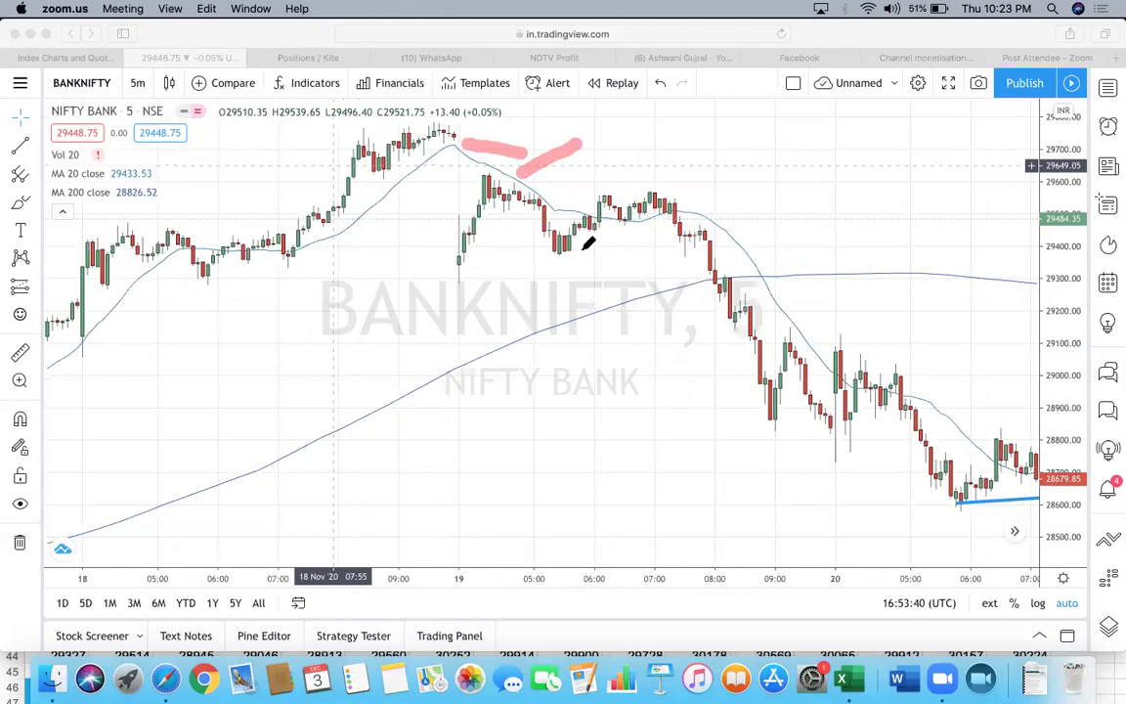
drag(132, 239, 584, 254)
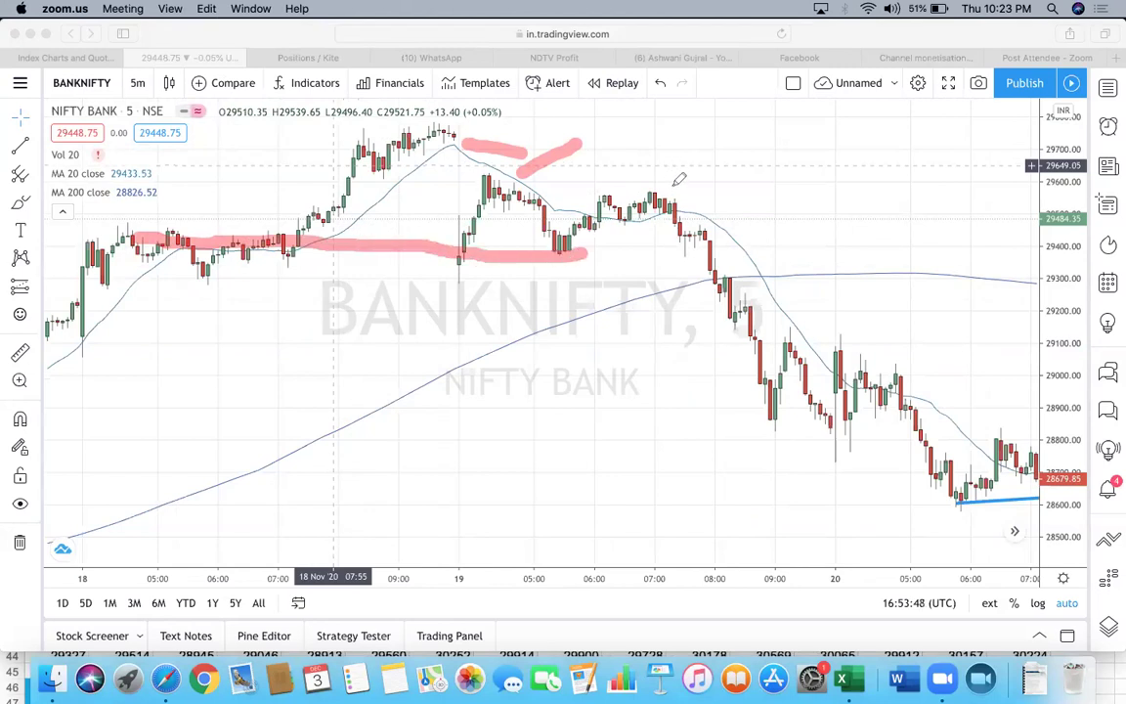
drag(673, 185, 718, 150)
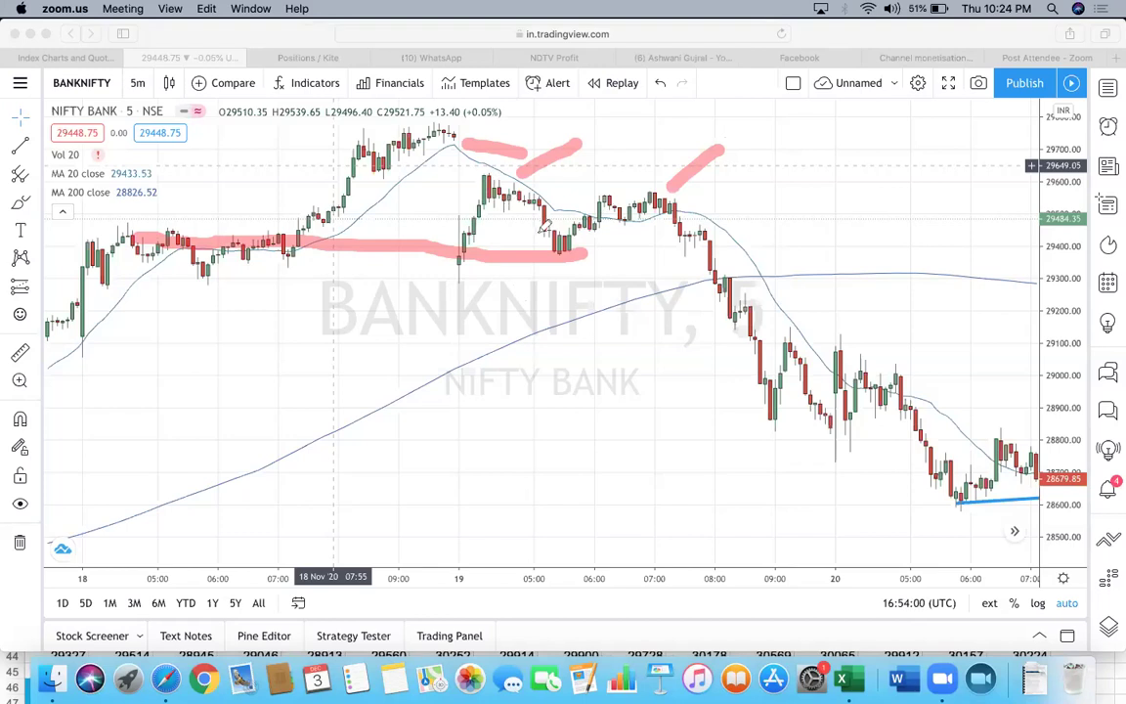
drag(584, 252, 623, 257)
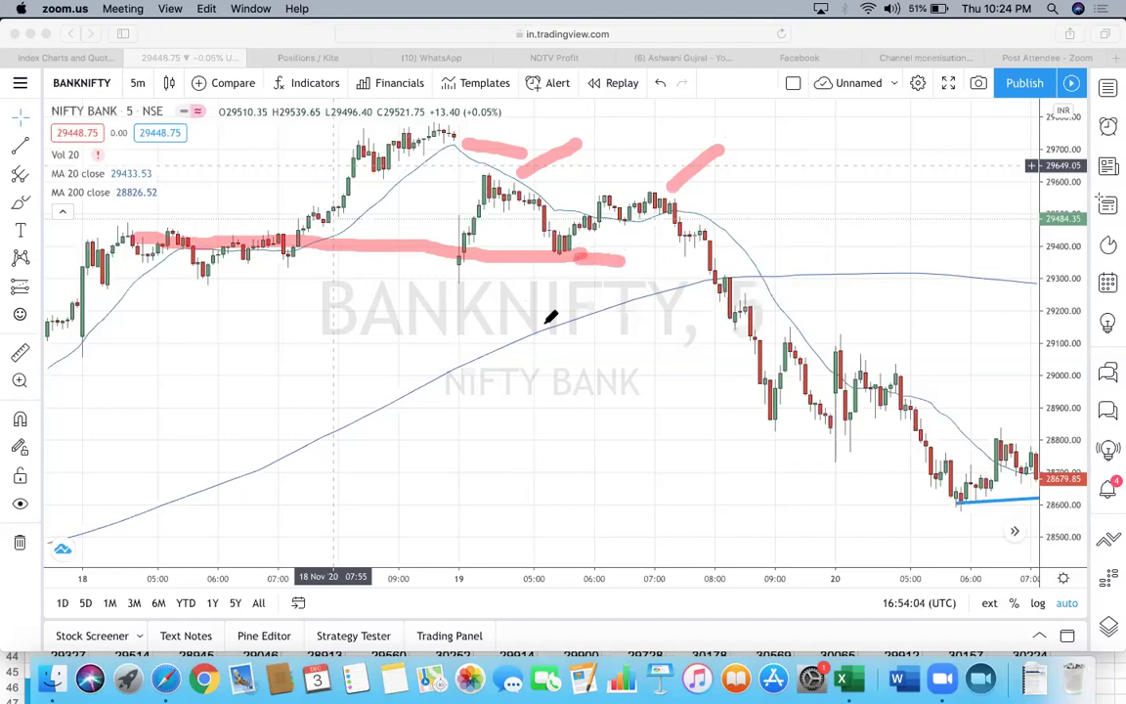
- Sketch a rising zigzag below the 19 November candles, mark the resistance near 29,600, and trace the afternoon fall to about 29,000
click(425, 435)
mouse_move(426, 435)
mouse_down()
mouse_move(470, 352)
mouse_move(548, 385)
mouse_move(565, 318)
mouse_up()
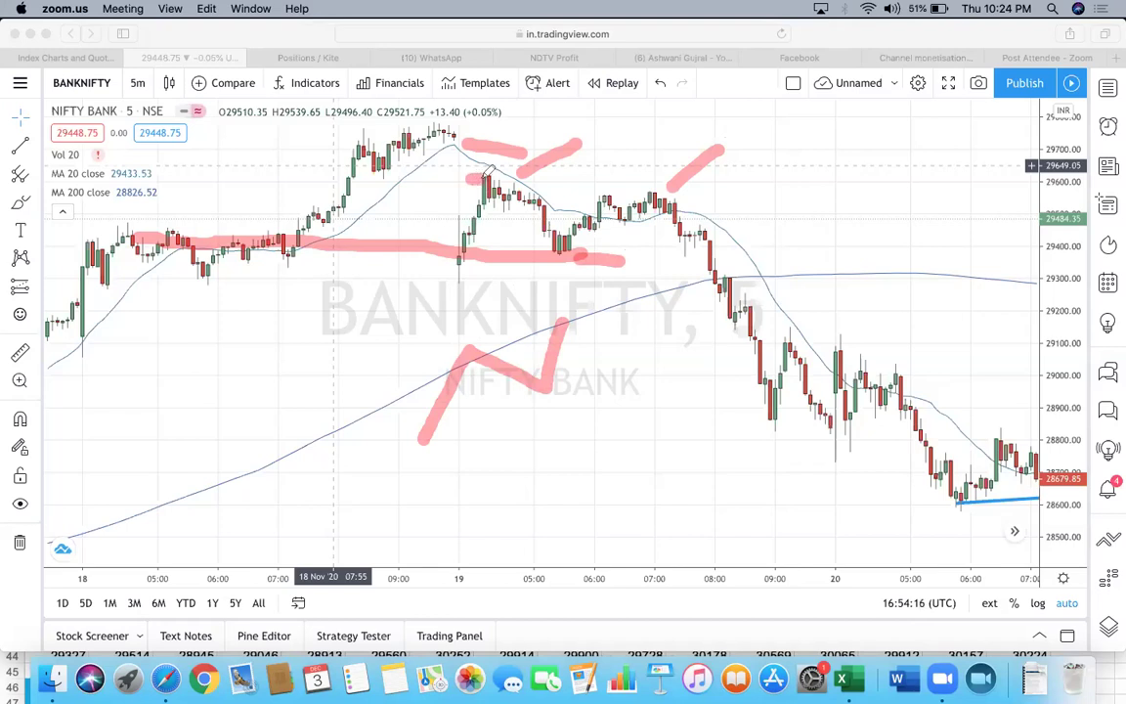
drag(468, 180, 606, 182)
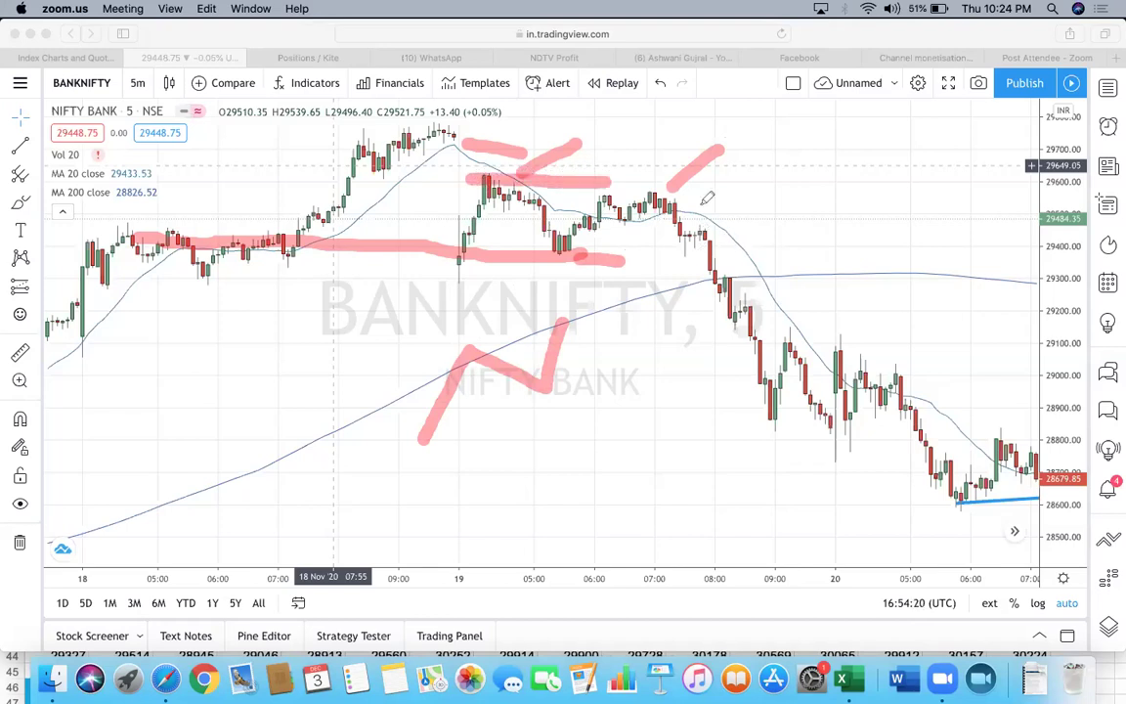
drag(700, 208, 837, 370)
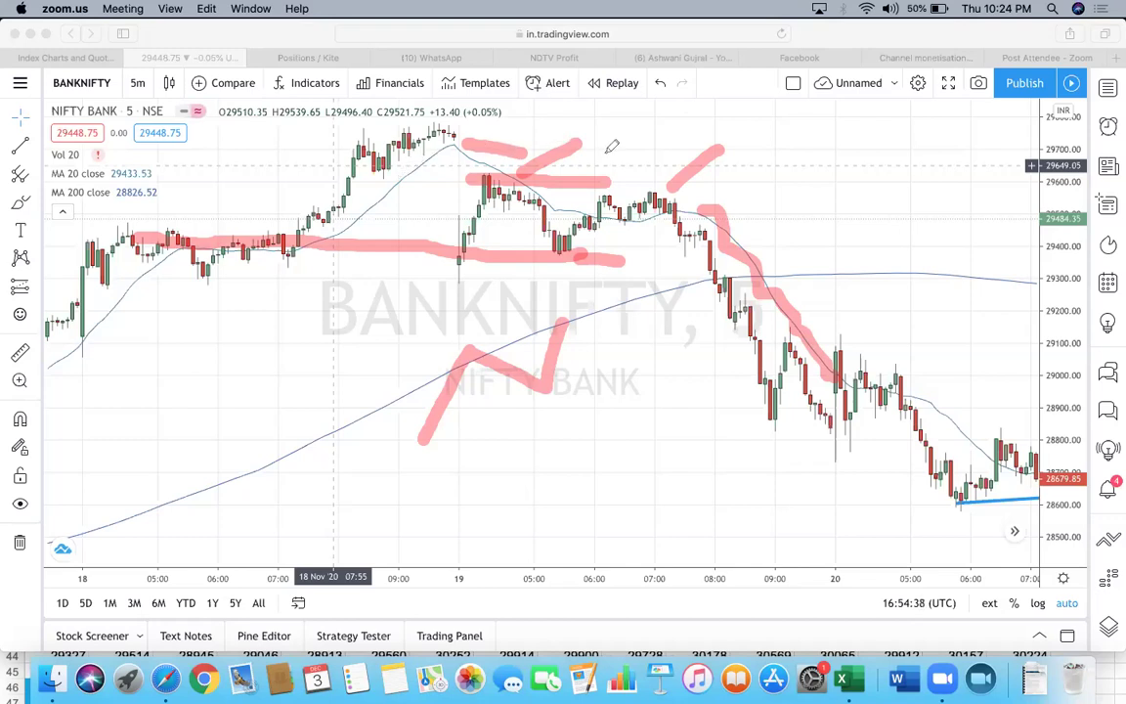
- Clear all drawings from the 19 November session and return to the chart
click(688, 101)
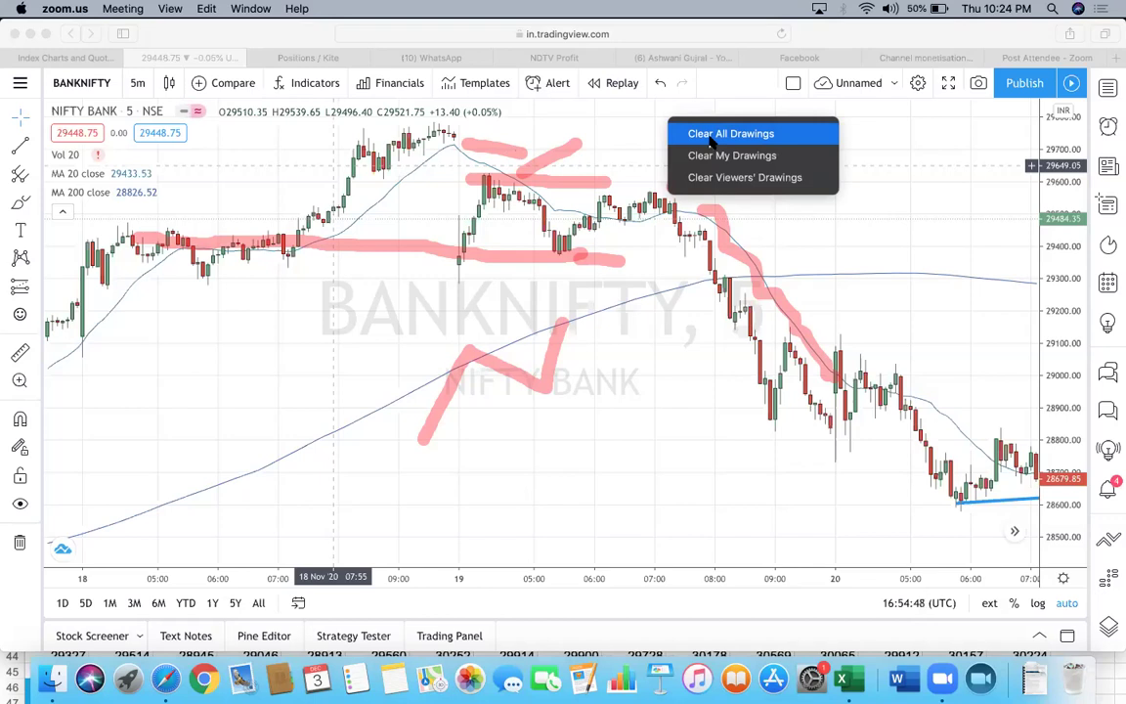
click(712, 136)
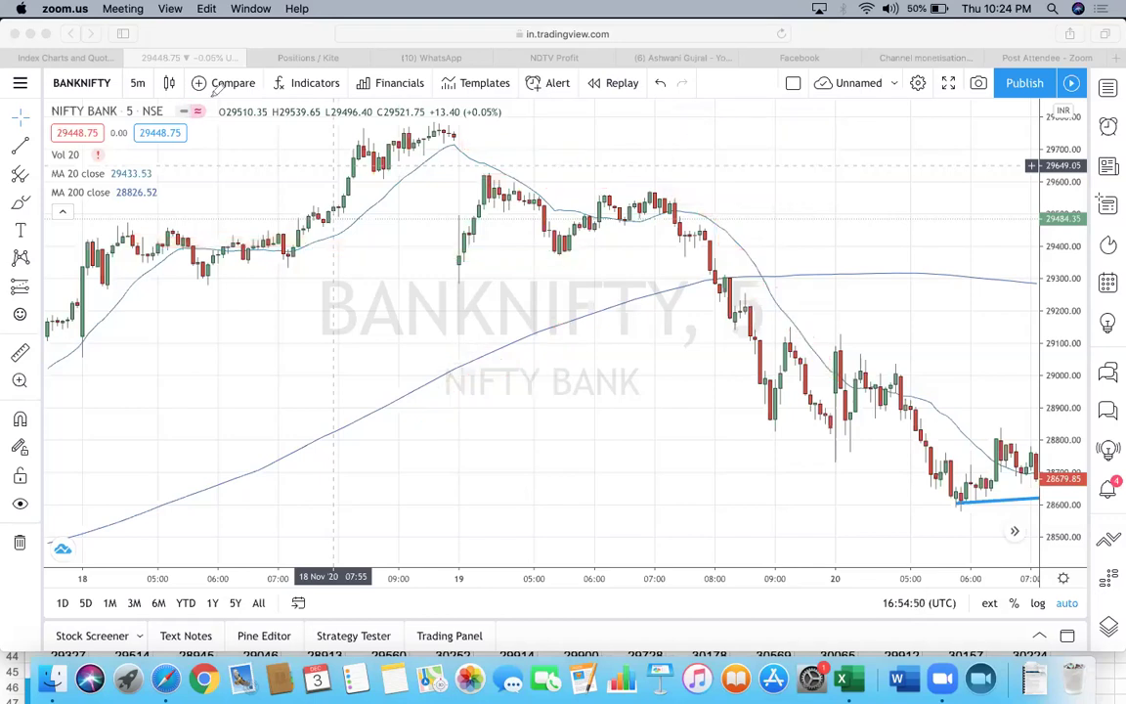
click(161, 293)
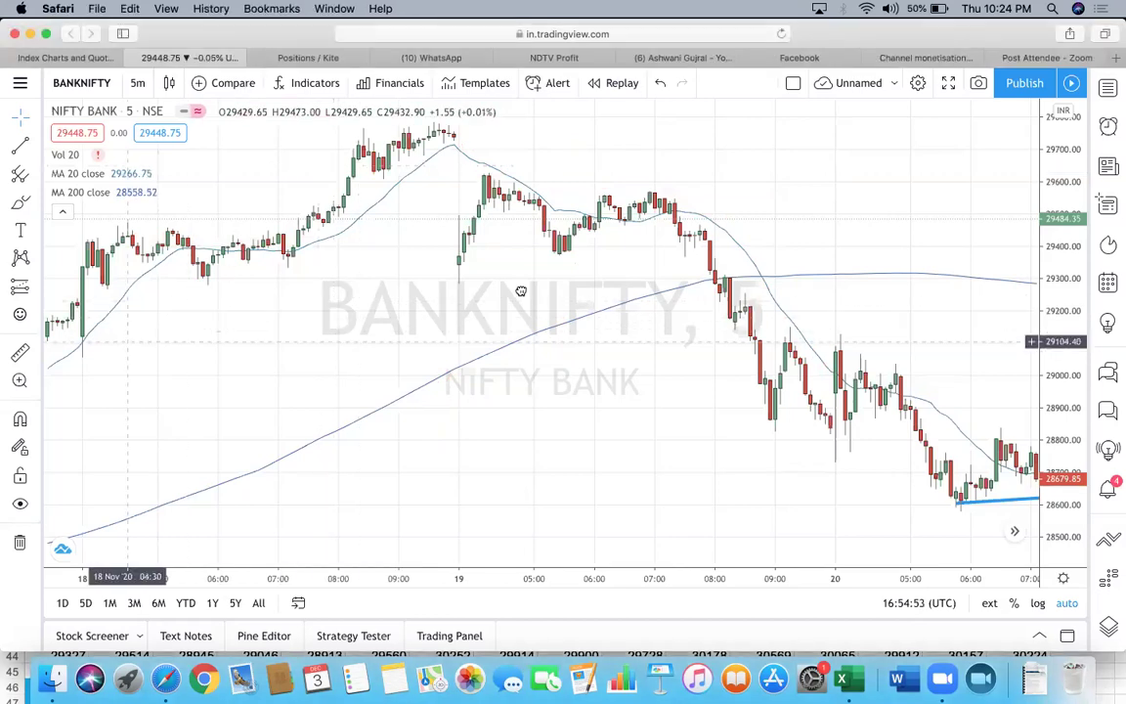
- Annotate the 17 November closing level near 29,200 and the 18 November rally up to about 29,650, and clear all drawings
scroll(606, 302, left, 10)
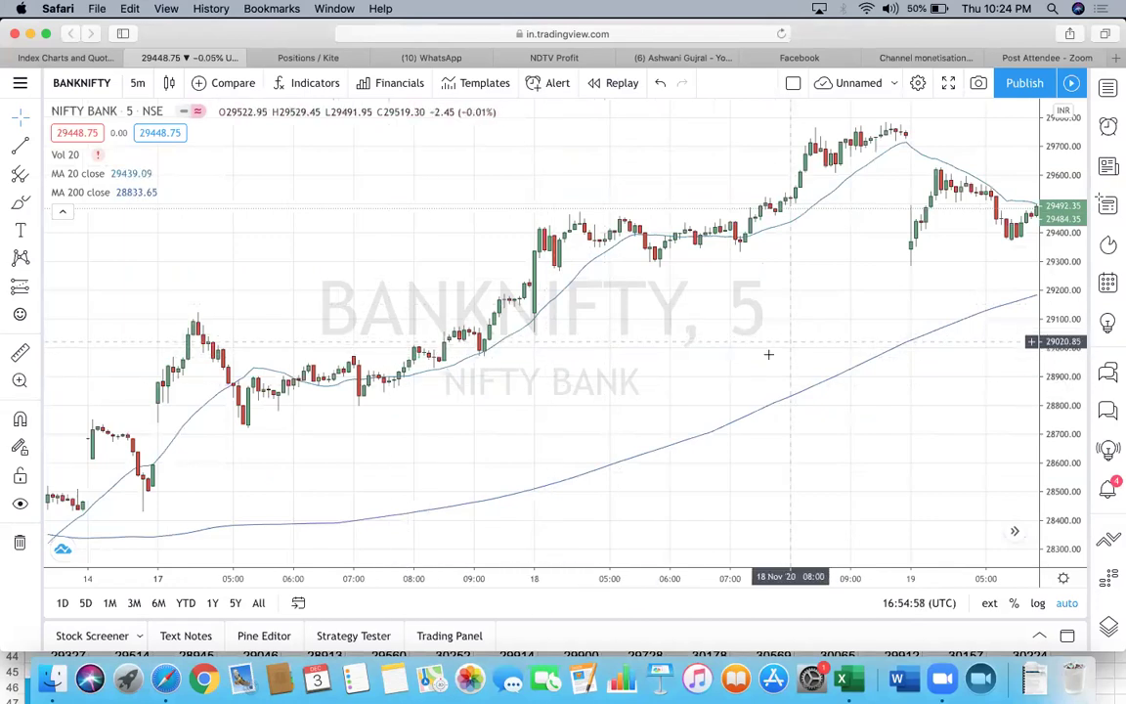
scroll(685, 391, right, 3)
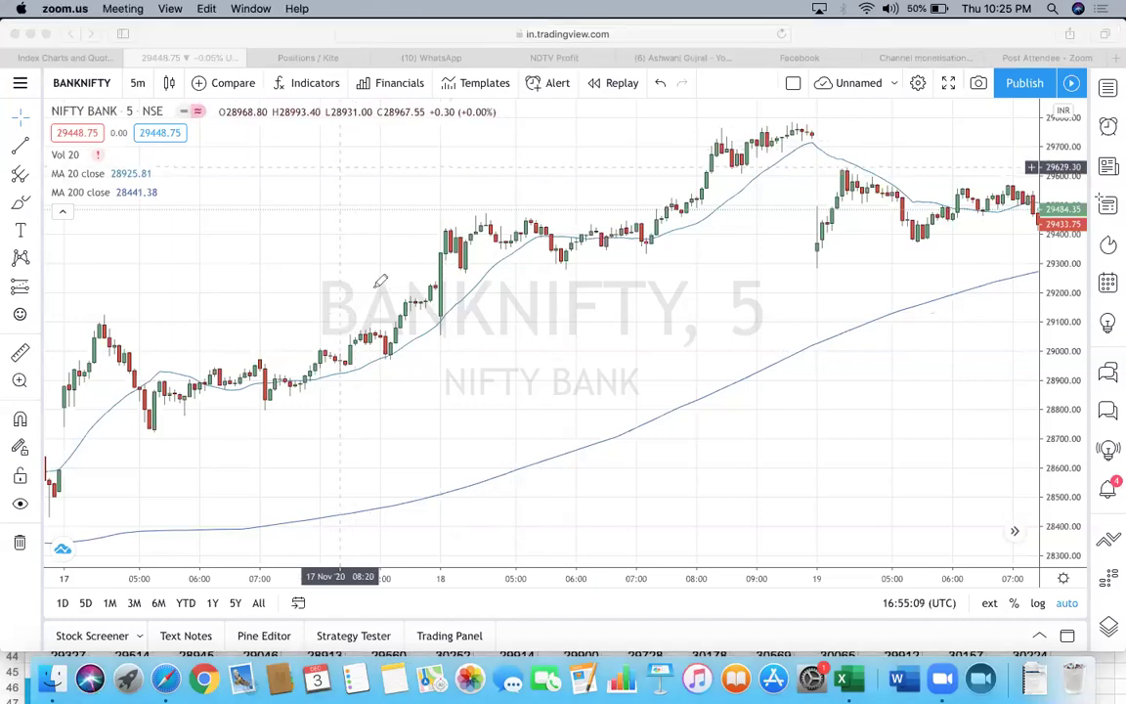
mouse_move(325, 293)
mouse_down()
mouse_move(437, 289)
mouse_move(488, 299)
mouse_move(498, 313)
mouse_move(573, 272)
mouse_move(637, 256)
mouse_move(759, 150)
mouse_up()
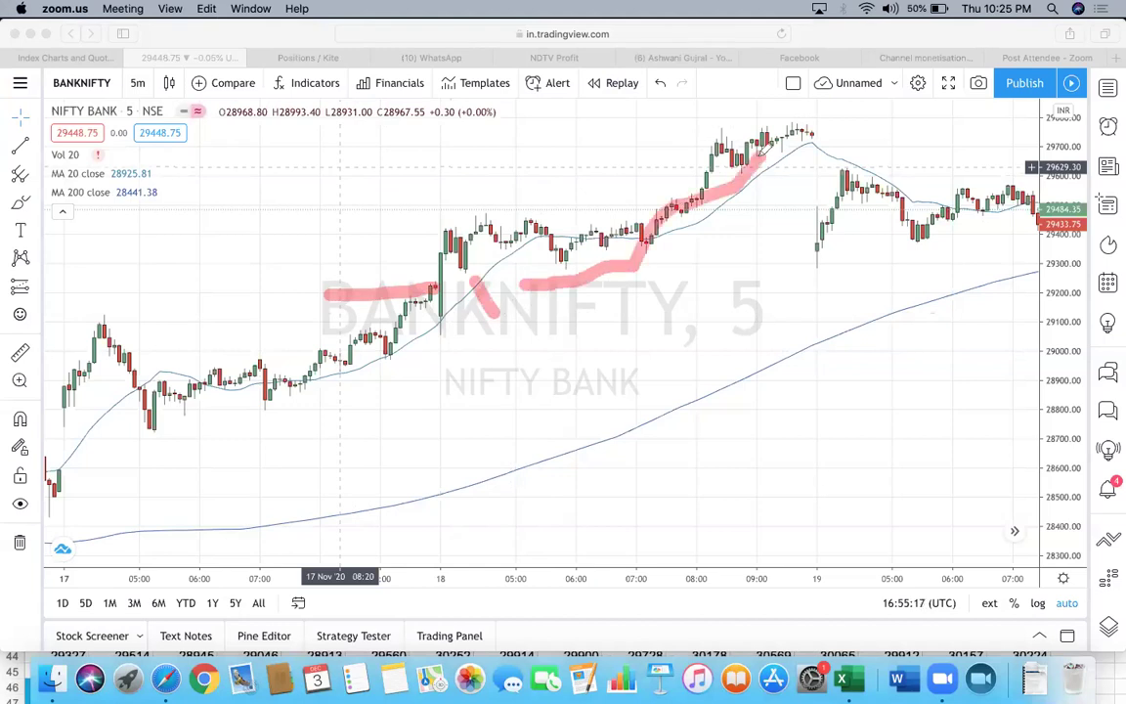
click(684, 105)
click(702, 131)
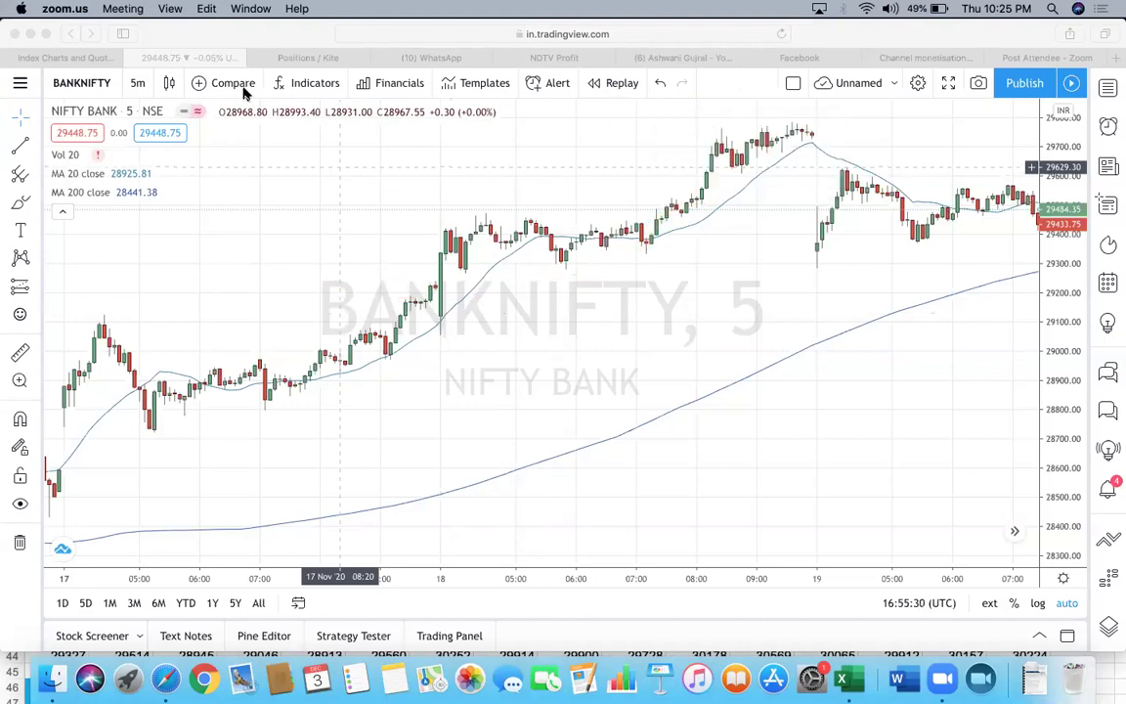
- Switch the chart symbol from BANKNIFTY to the NSE NIFTY 50 index
click(114, 84)
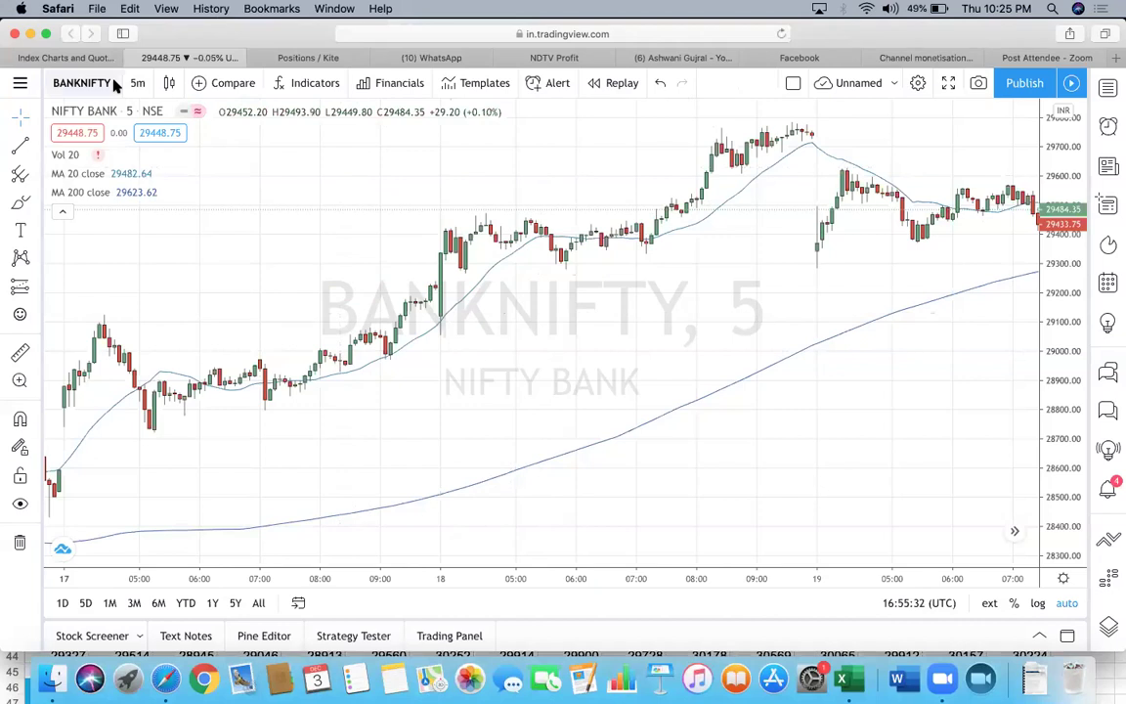
click(98, 83)
text(NIFTY)
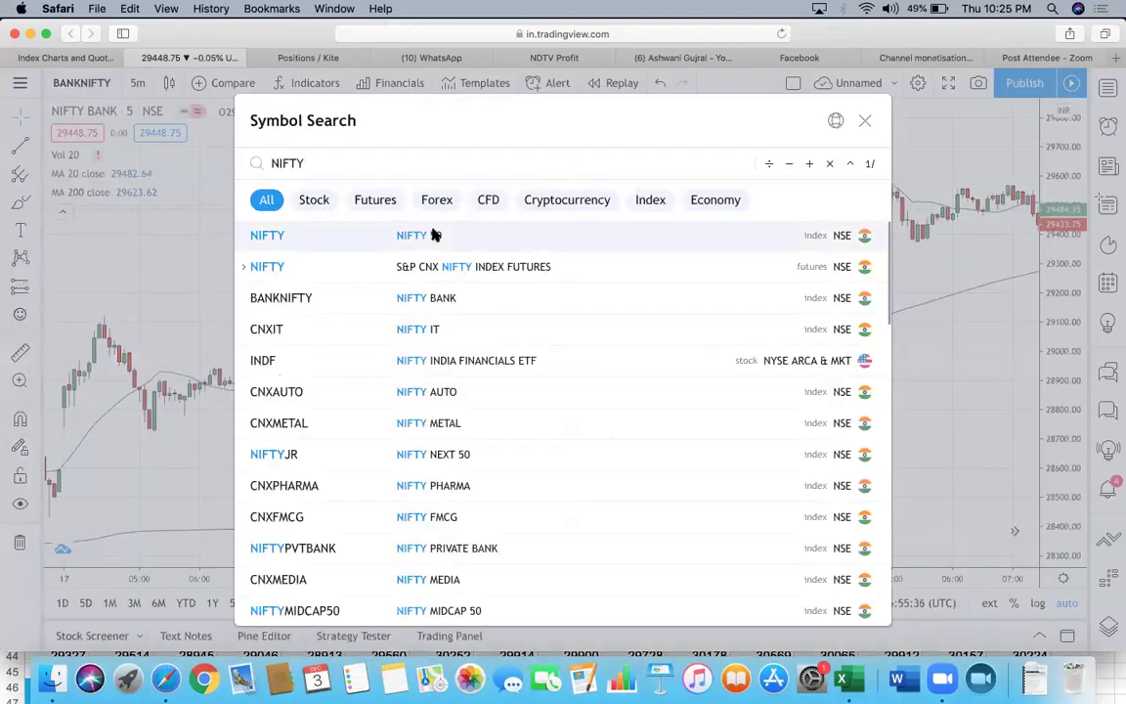
click(435, 234)
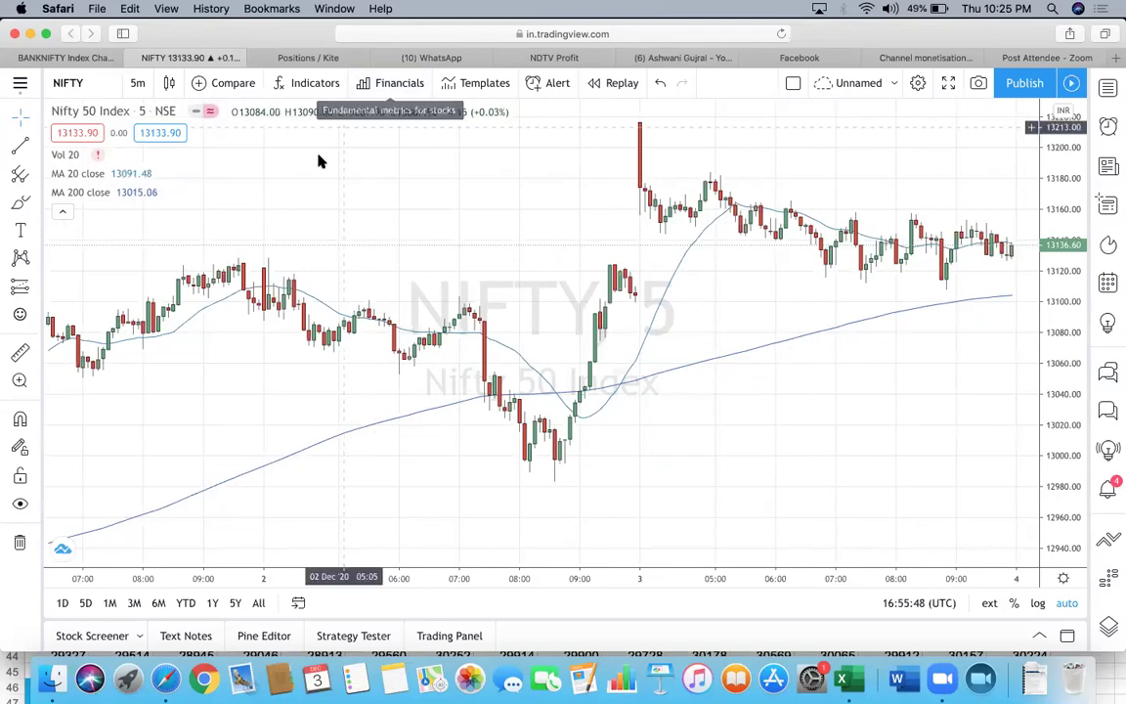
- Mark the 3 December resistance near 13,200, supports near 13,140 and 13,110, and slanted strokes at the falling swing highs
click(657, 147)
drag(682, 144, 726, 137)
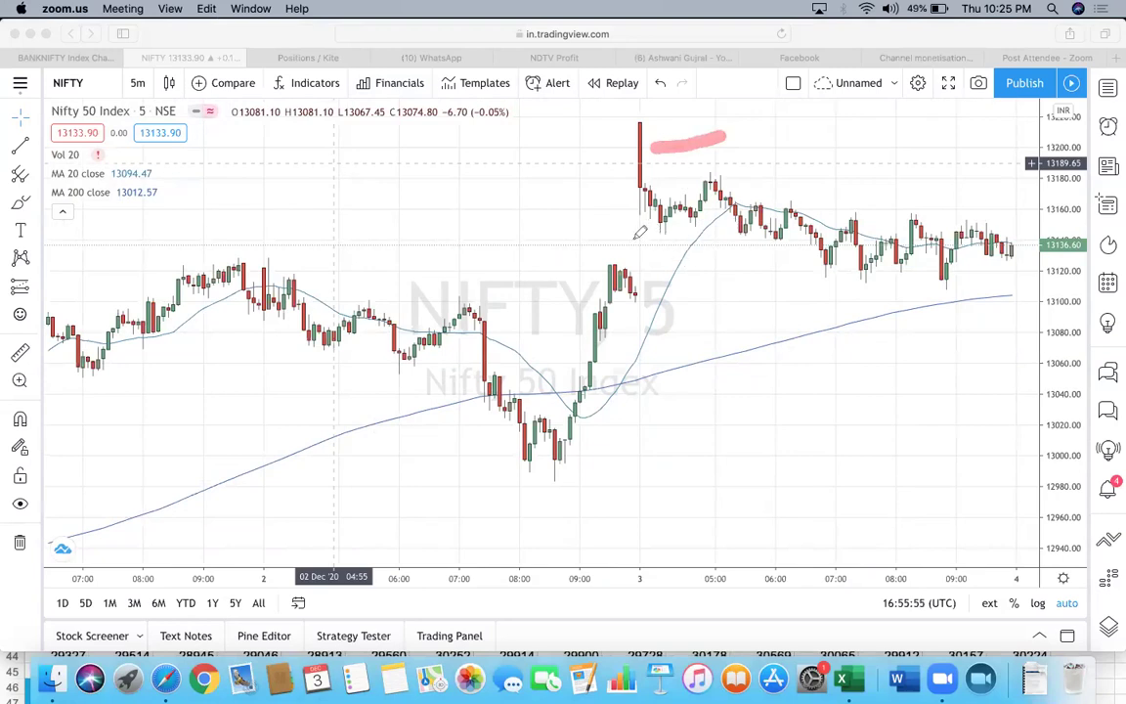
drag(633, 239, 706, 240)
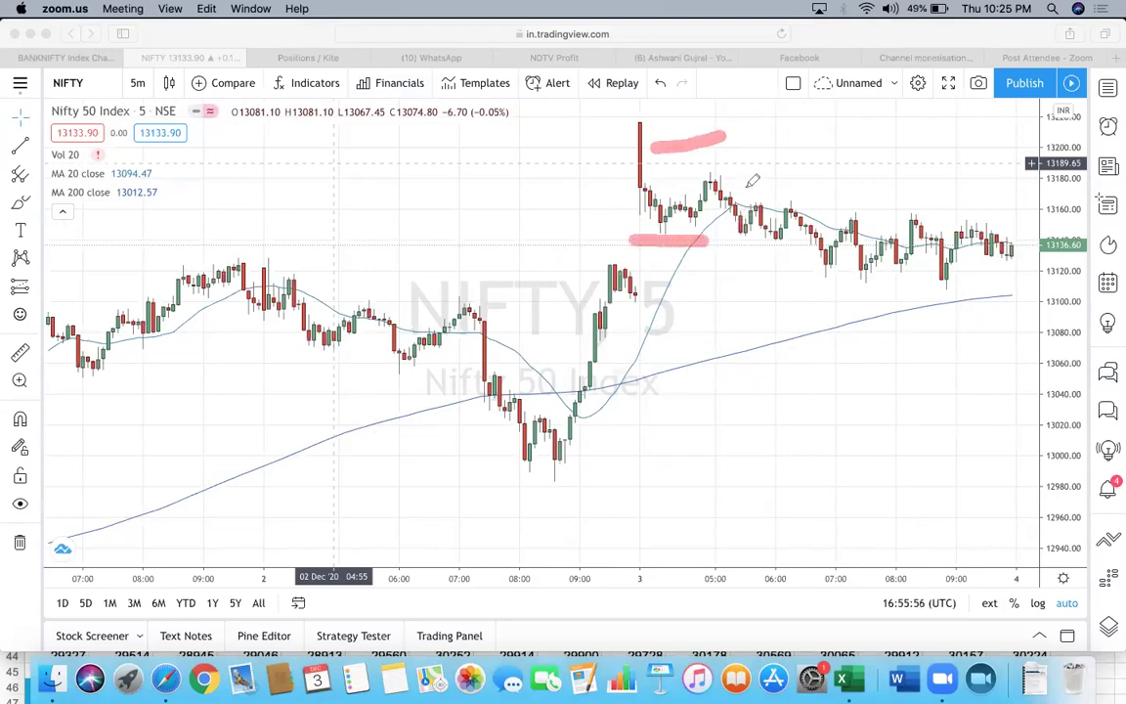
drag(731, 176, 772, 137)
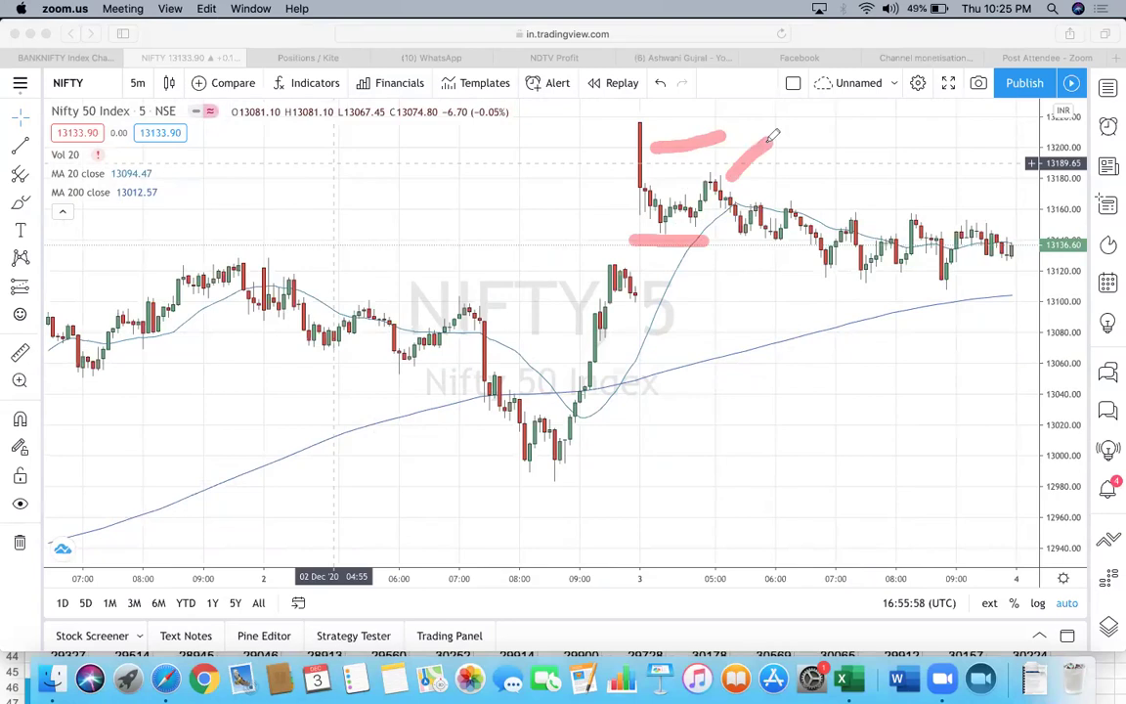
drag(767, 195, 811, 150)
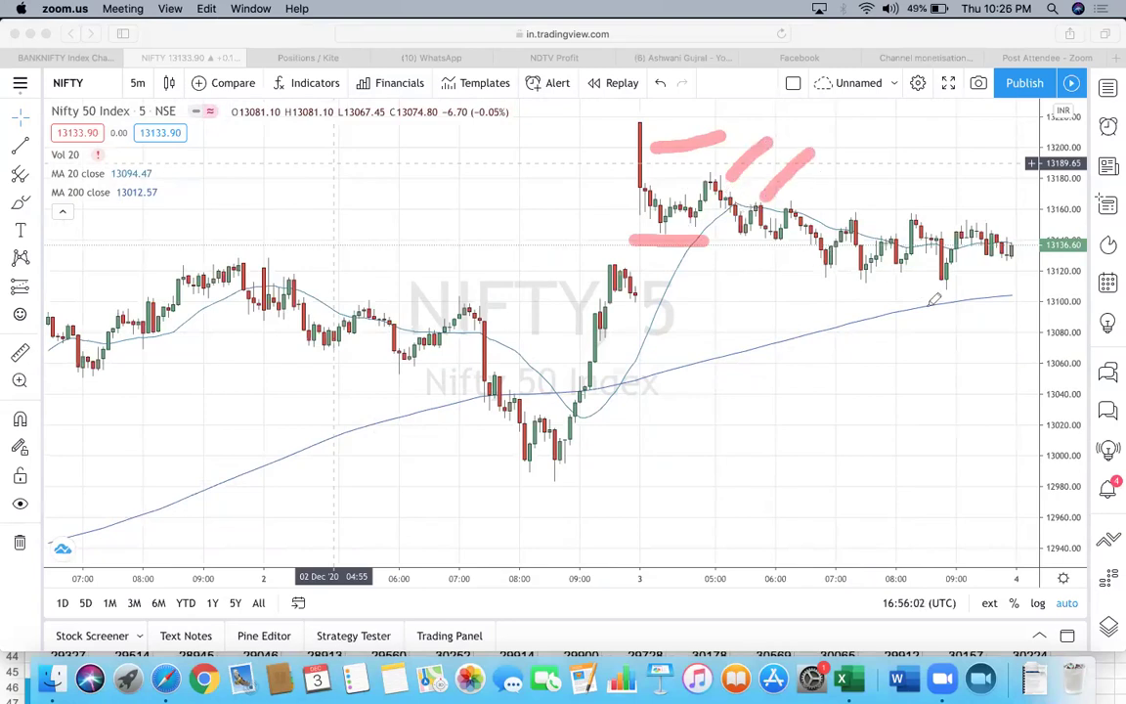
drag(908, 284, 974, 281)
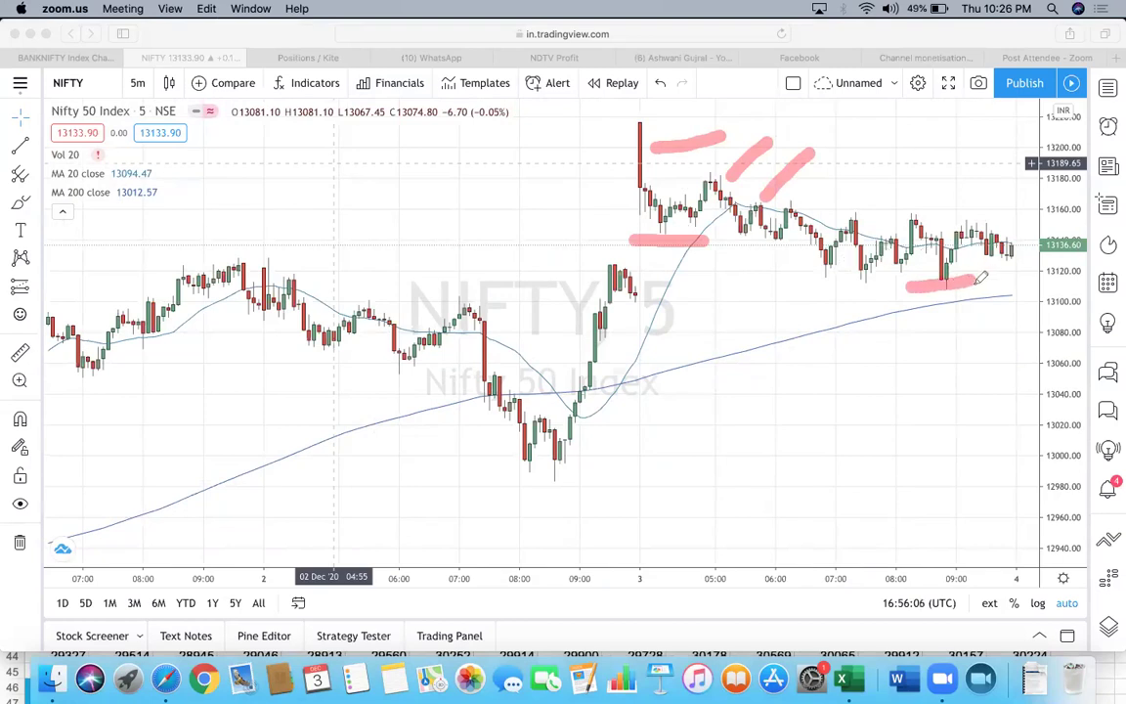
- Clear all drawings from the 3 December NIFTY session and return to the chart
click(685, 96)
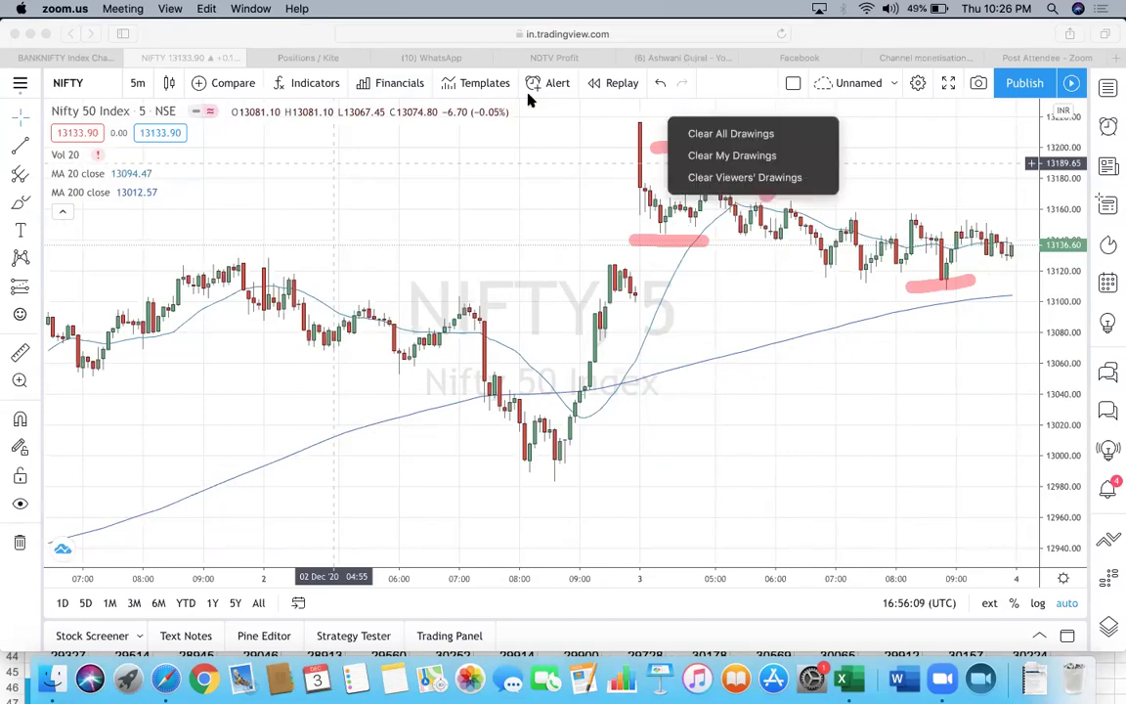
click(719, 137)
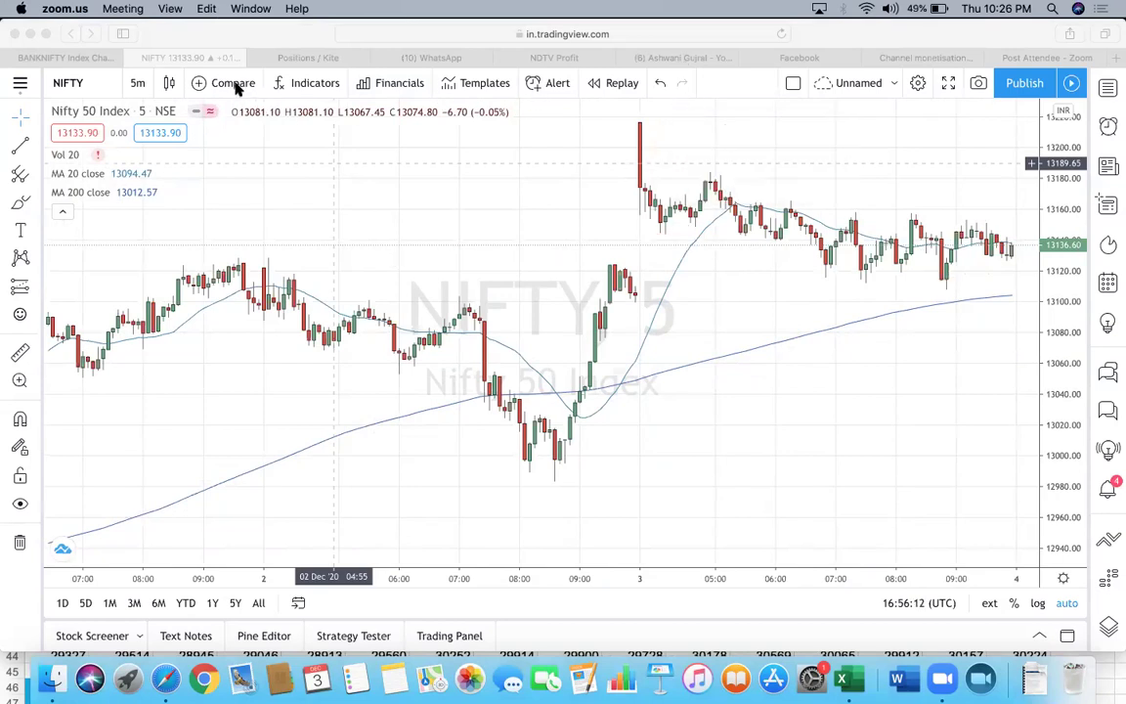
click(180, 335)
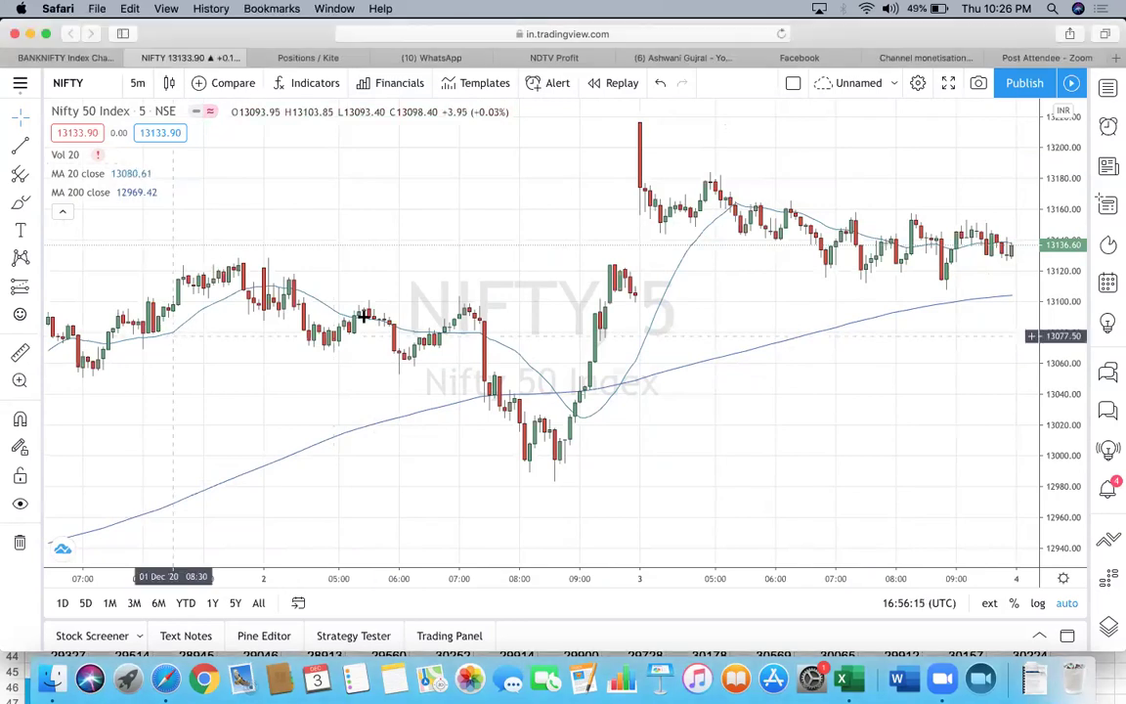
- Annotate 1 December with an arrow at the opening spike, strokes below the early lows, and a rising trace up to about 13,100
drag(302, 331, 744, 261)
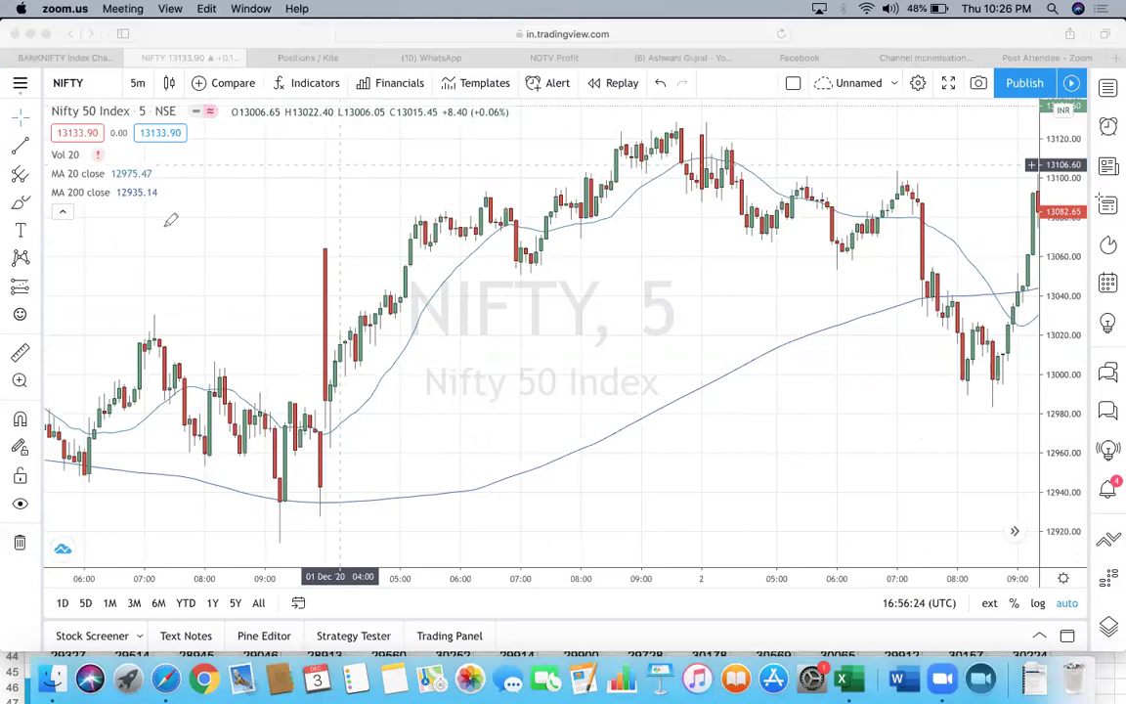
mouse_move(165, 226)
mouse_down()
mouse_move(309, 284)
mouse_move(292, 250)
mouse_up()
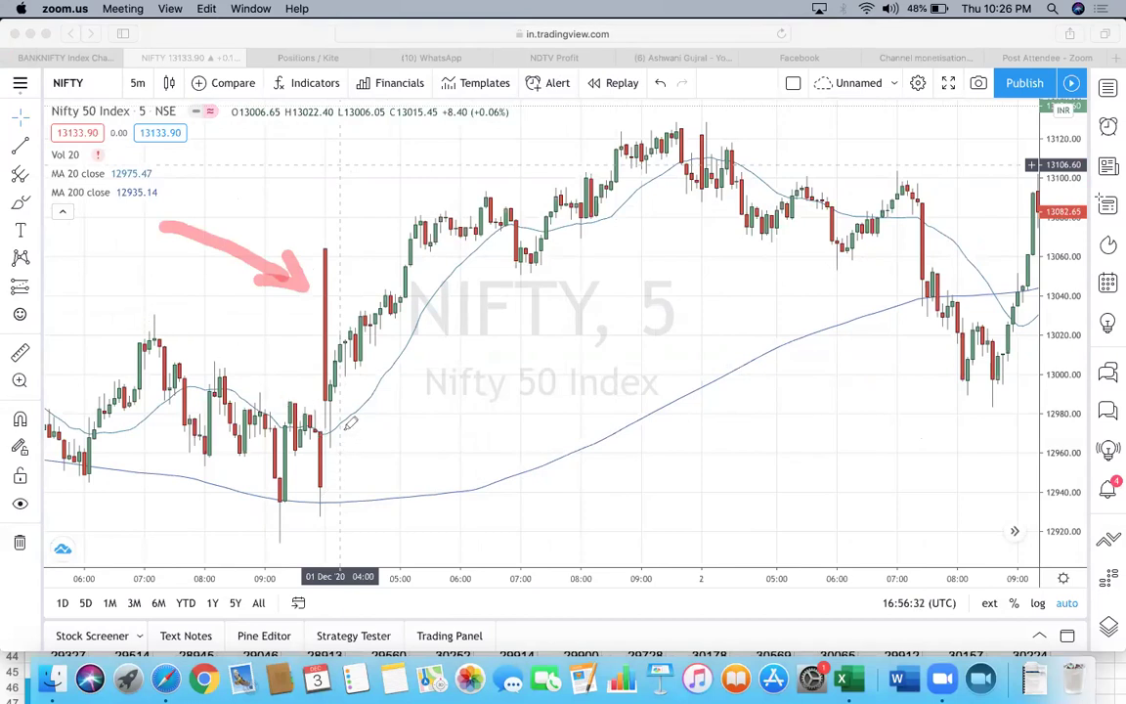
drag(344, 432, 367, 453)
drag(332, 514, 350, 534)
mouse_move(357, 422)
mouse_down()
mouse_move(376, 391)
mouse_move(503, 299)
mouse_move(538, 213)
mouse_move(586, 174)
mouse_move(650, 181)
mouse_move(660, 170)
mouse_up()
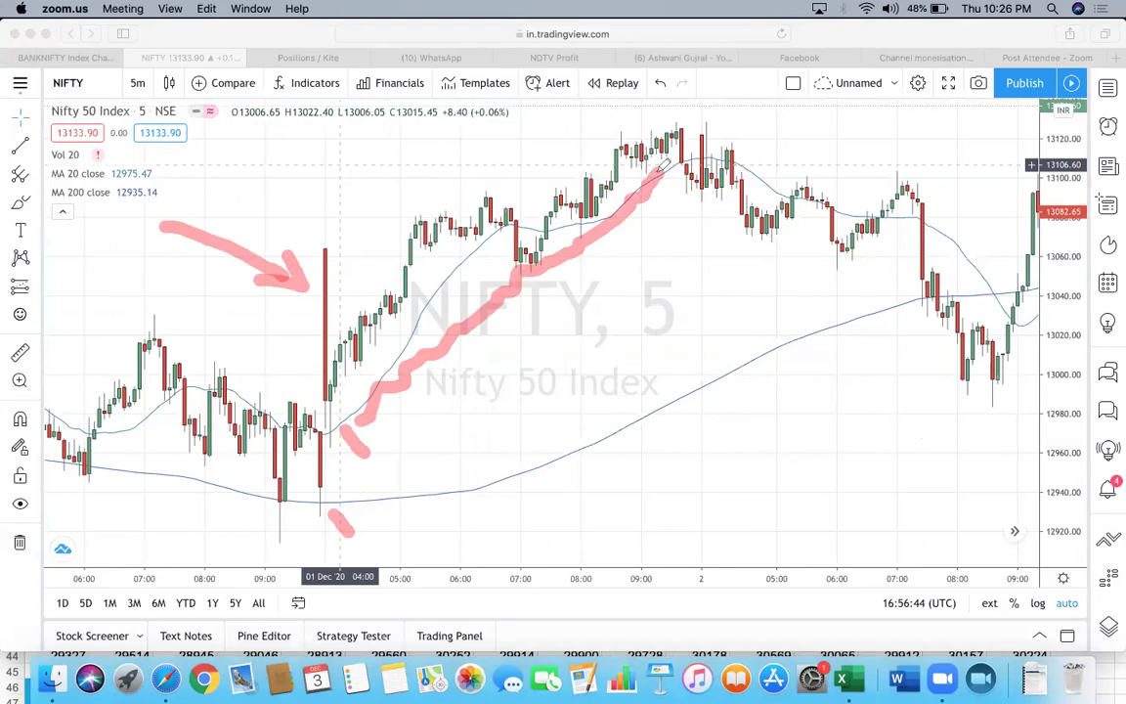
- Mark supports near 13,065 and 13,090, trace the 2 December fall to about 13,010, and underline the 1 December rally
drag(585, 242, 627, 243)
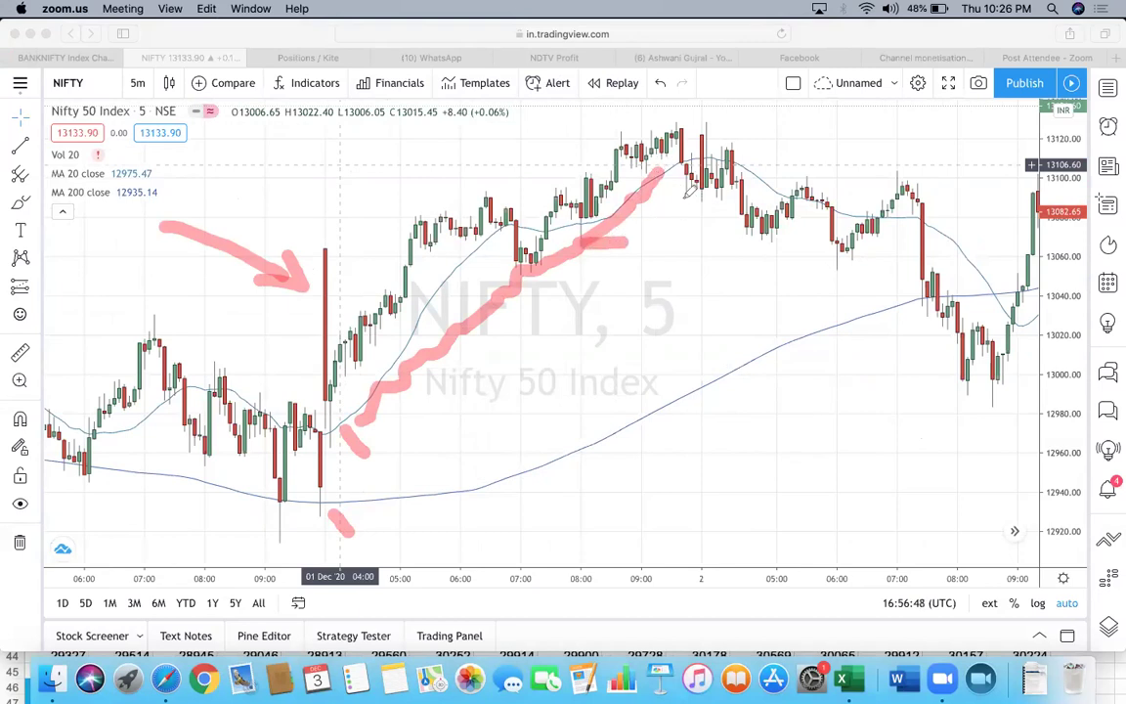
drag(682, 192, 744, 193)
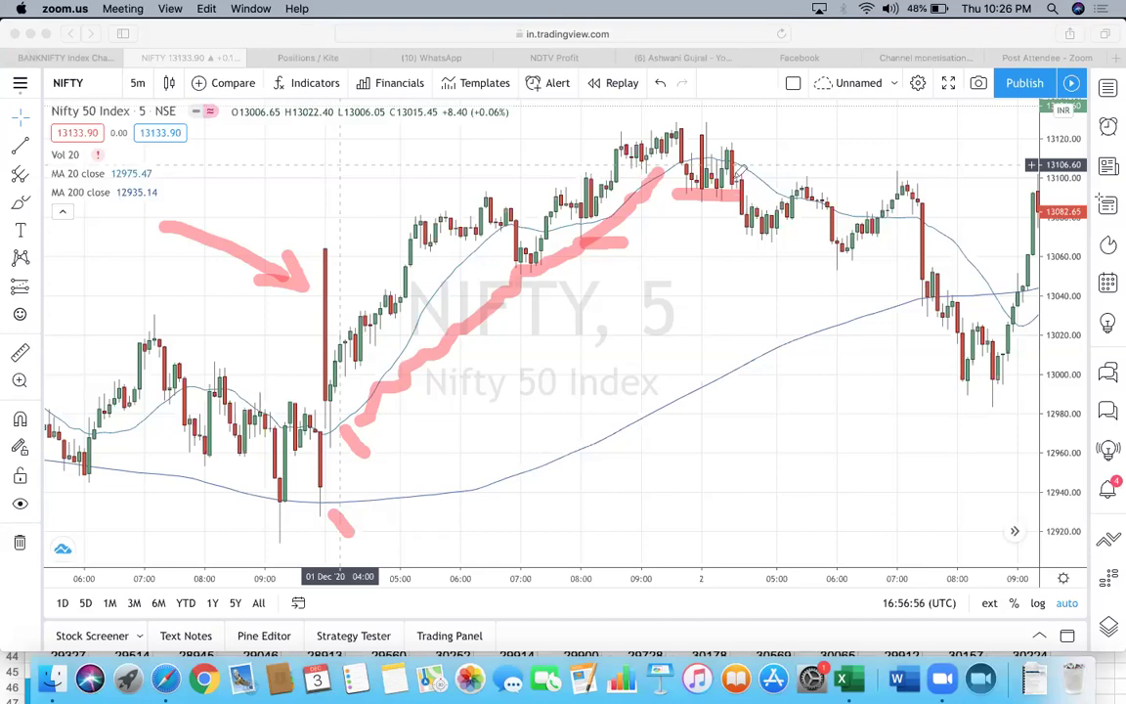
mouse_move(742, 182)
mouse_down()
mouse_move(758, 217)
mouse_move(826, 191)
mouse_move(841, 235)
mouse_move(974, 358)
mouse_up()
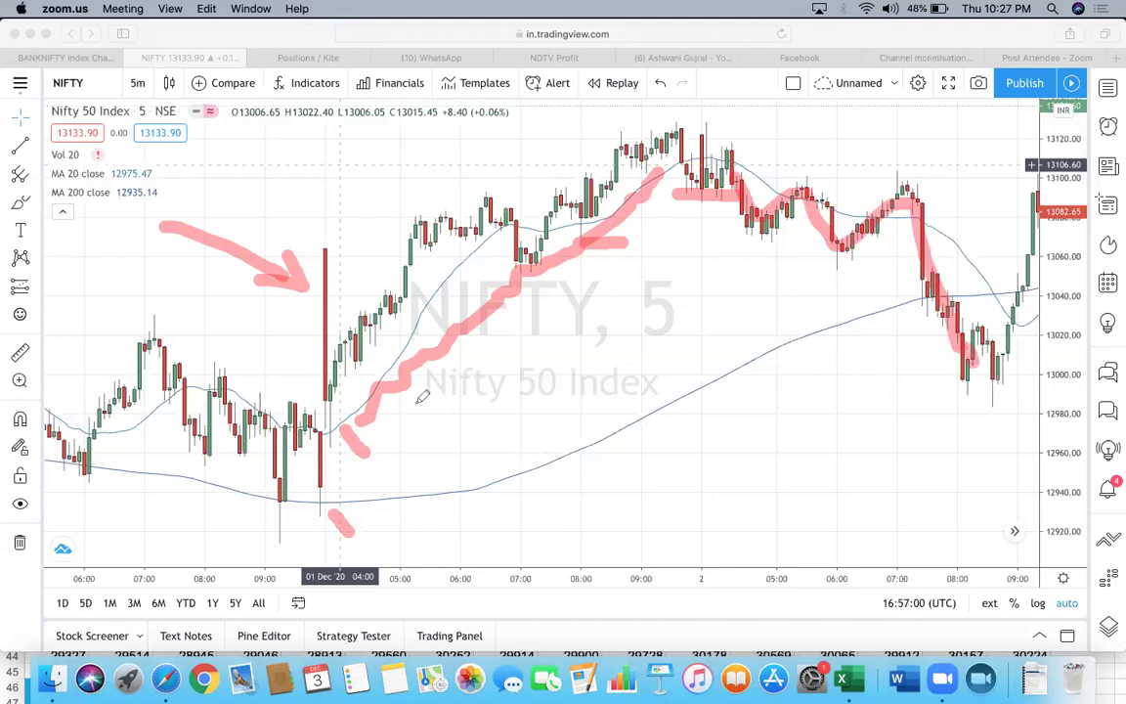
drag(416, 404, 648, 239)
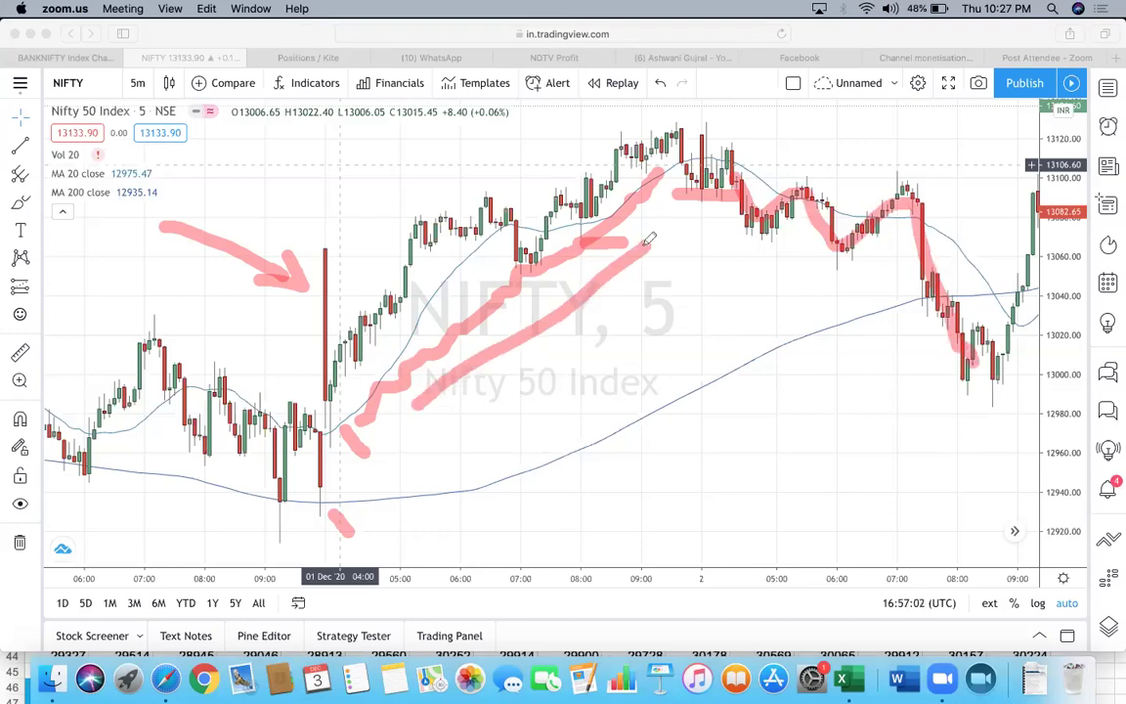
- Clear all drawings from the 1 and 2 December sessions and return to the chart
click(691, 98)
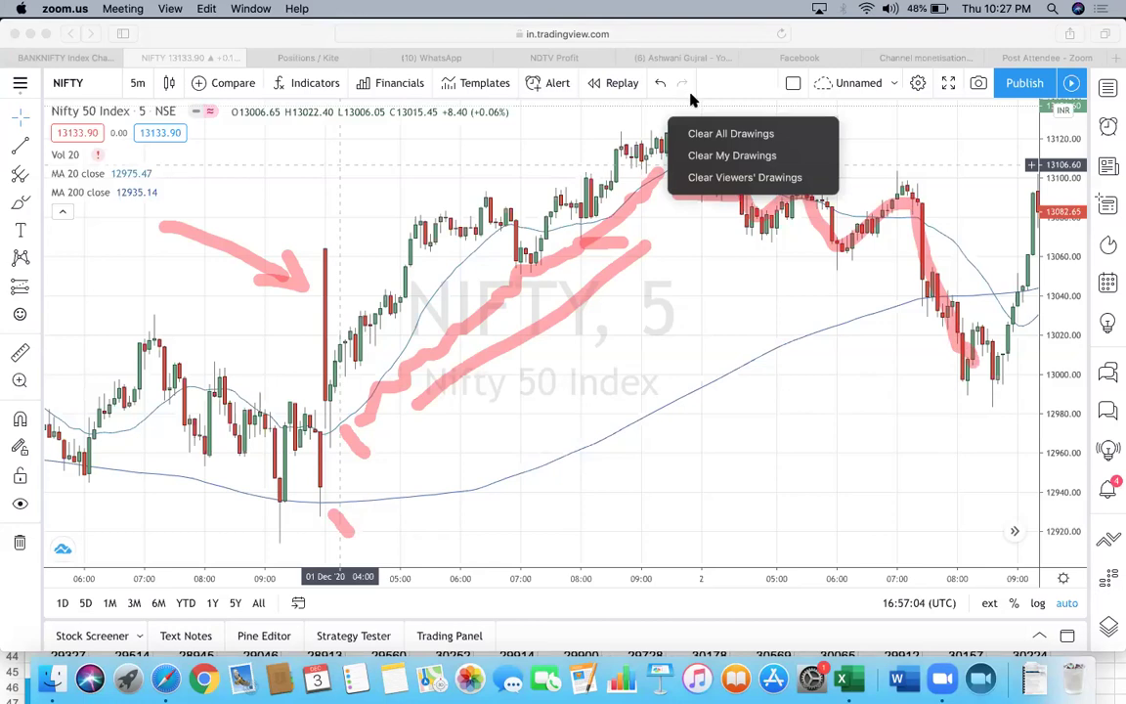
click(711, 135)
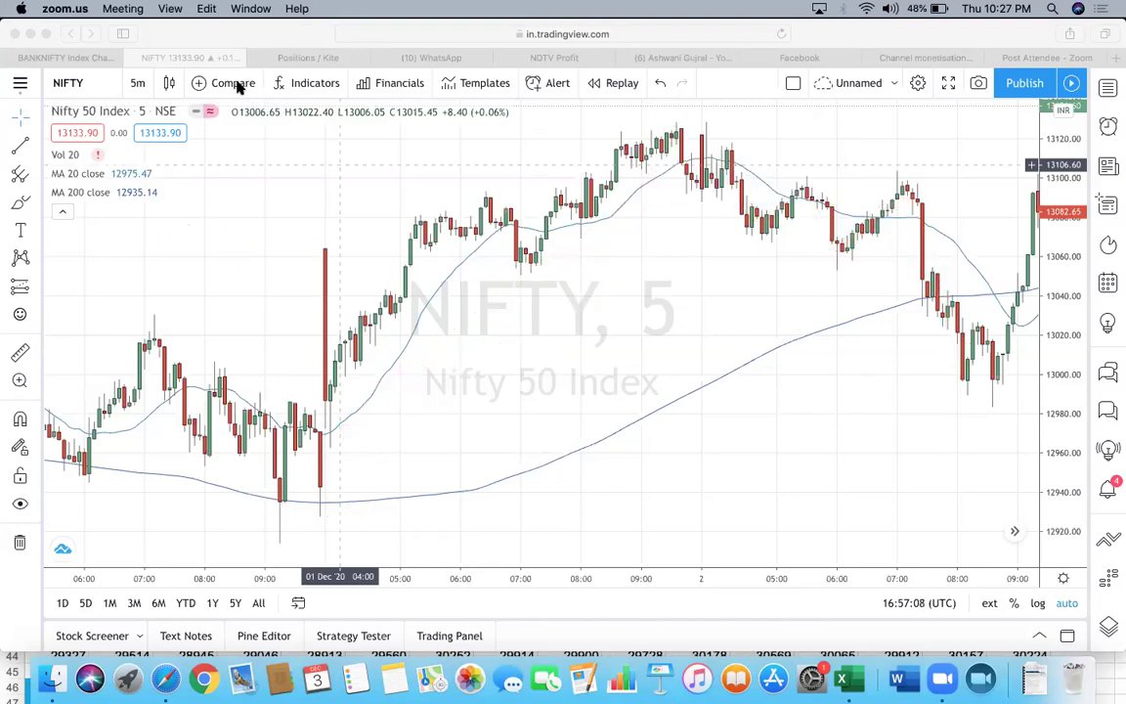
click(189, 311)
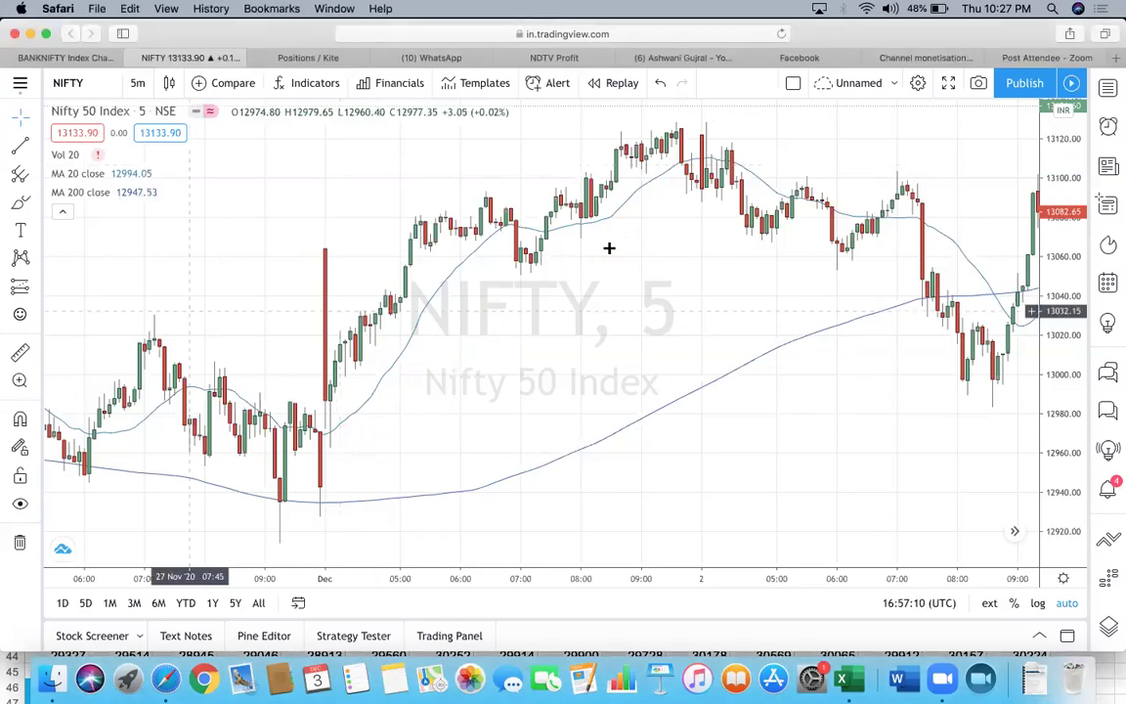
- Mark the 27 November opening high near 13,030 and first low near 12,950, and trace the sideways swing that follows
drag(224, 314, 801, 139)
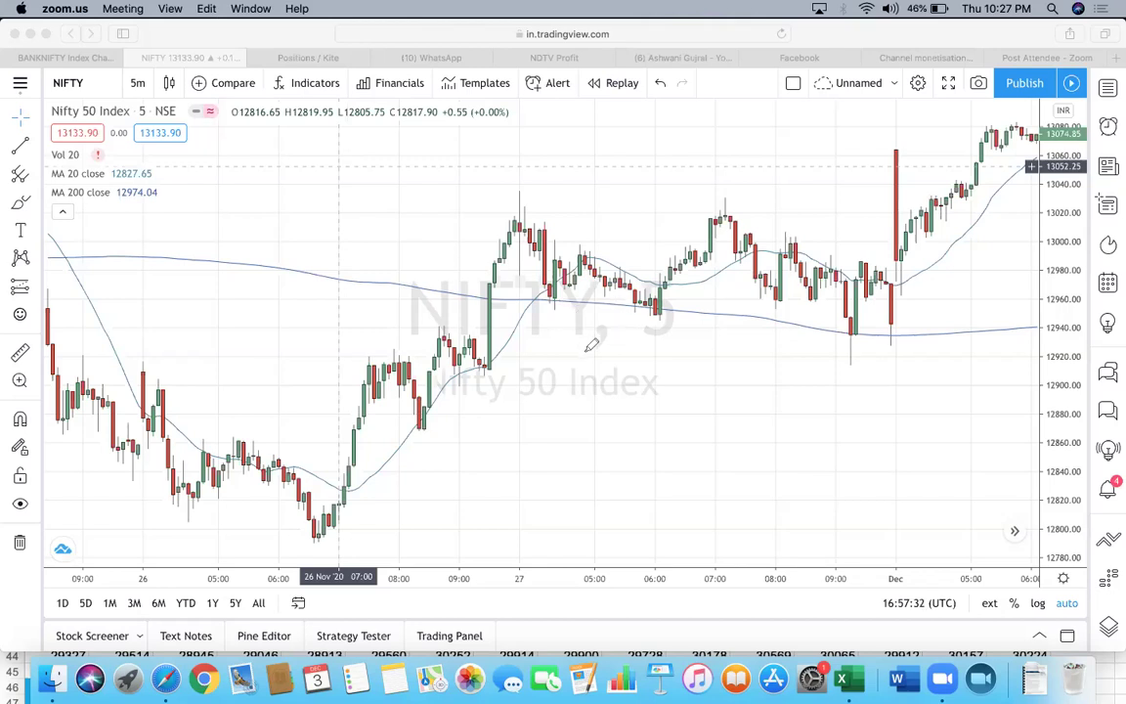
drag(536, 197, 565, 177)
drag(560, 316, 591, 377)
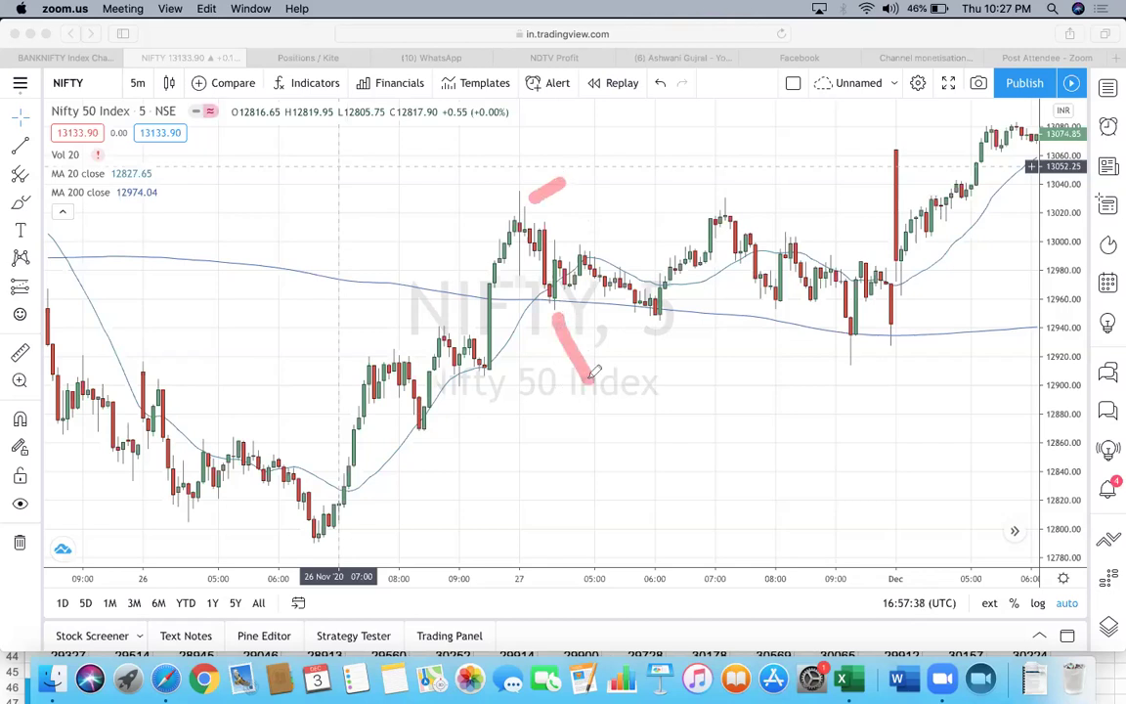
mouse_move(553, 298)
mouse_down()
mouse_move(582, 260)
mouse_move(659, 284)
mouse_move(685, 271)
mouse_up()
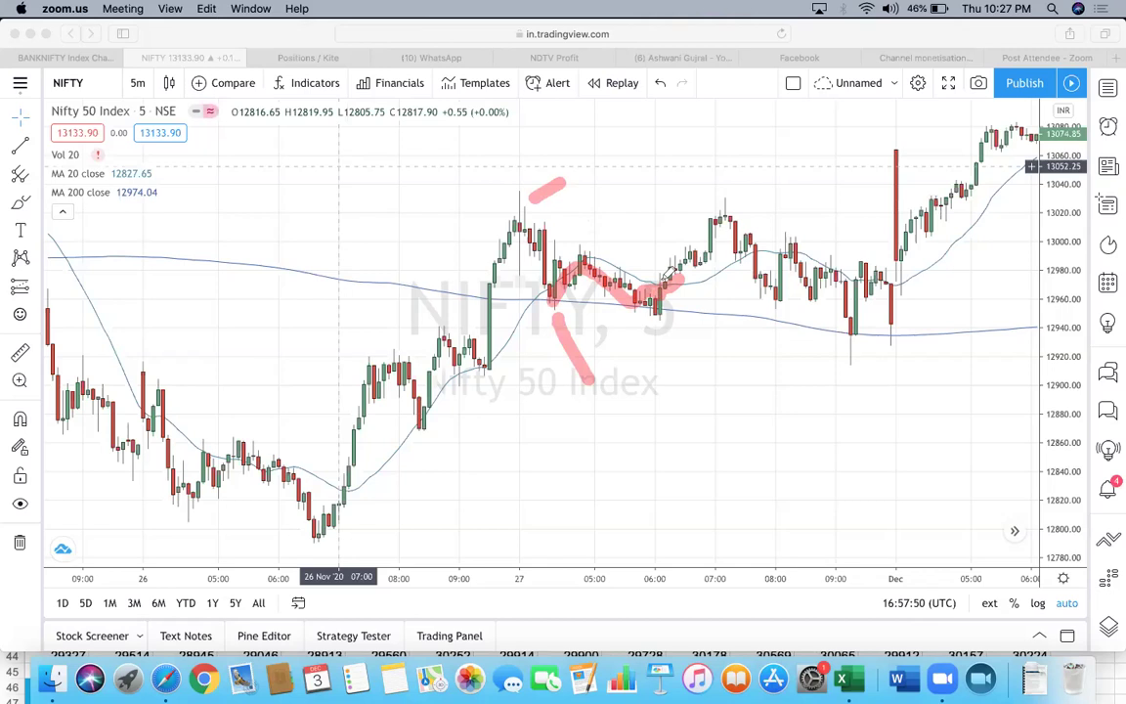
- Clear all drawings from the 27 November session and return to the chart
click(687, 94)
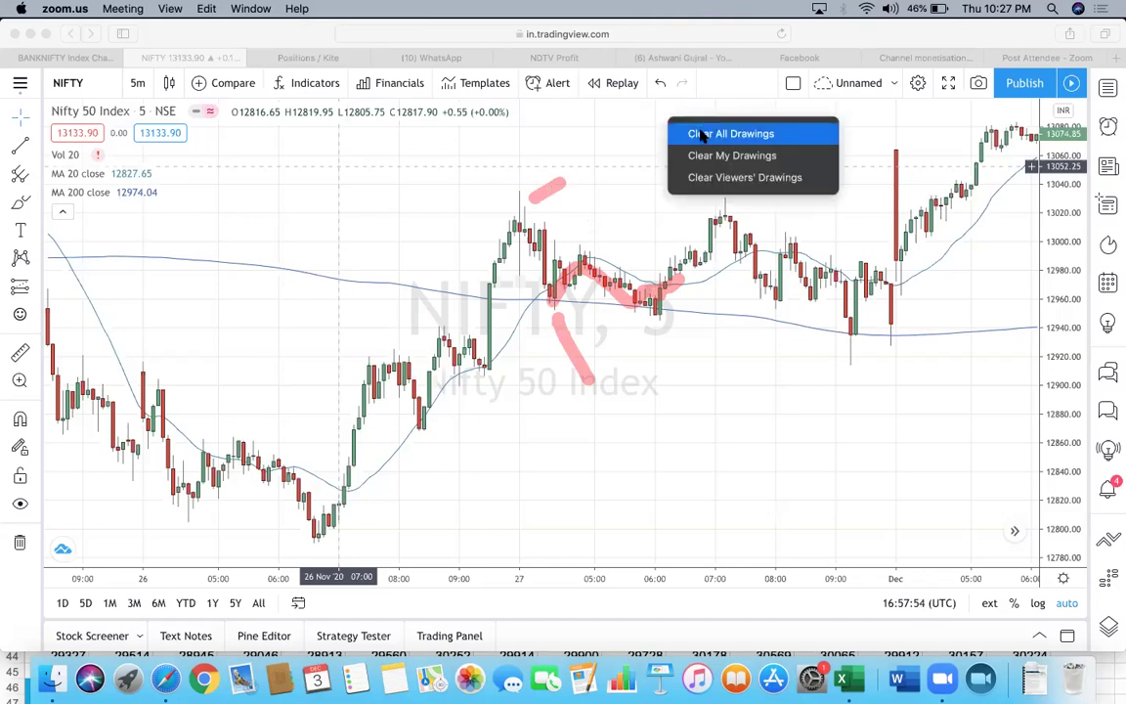
click(675, 133)
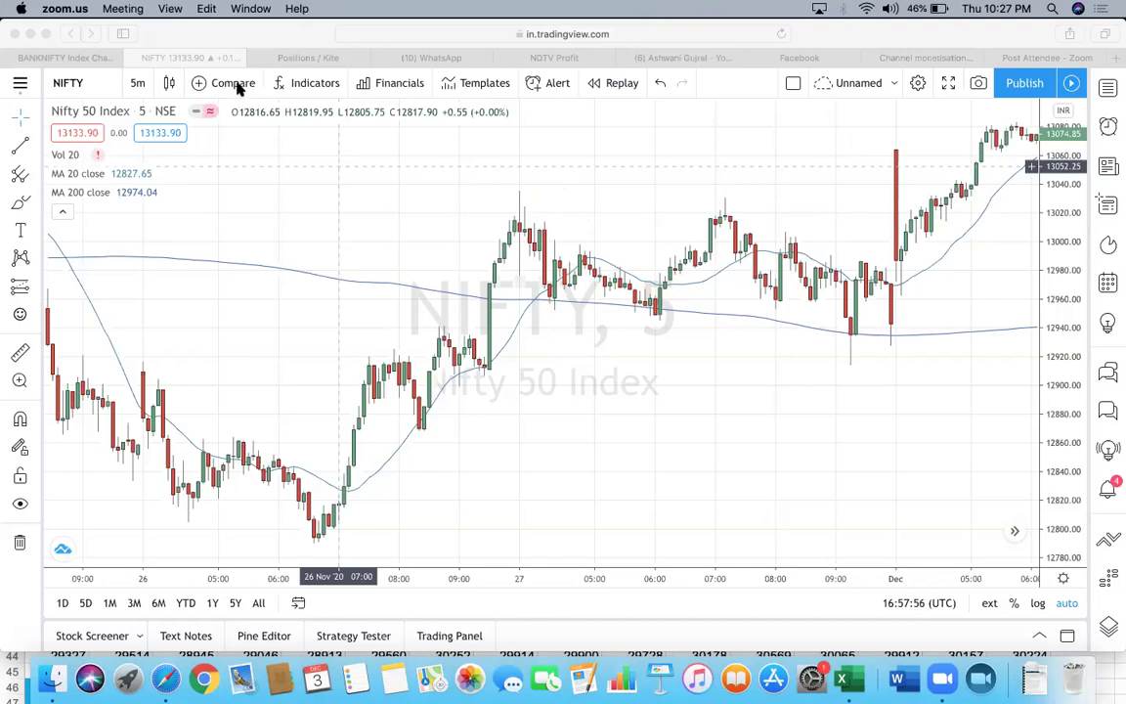
click(156, 259)
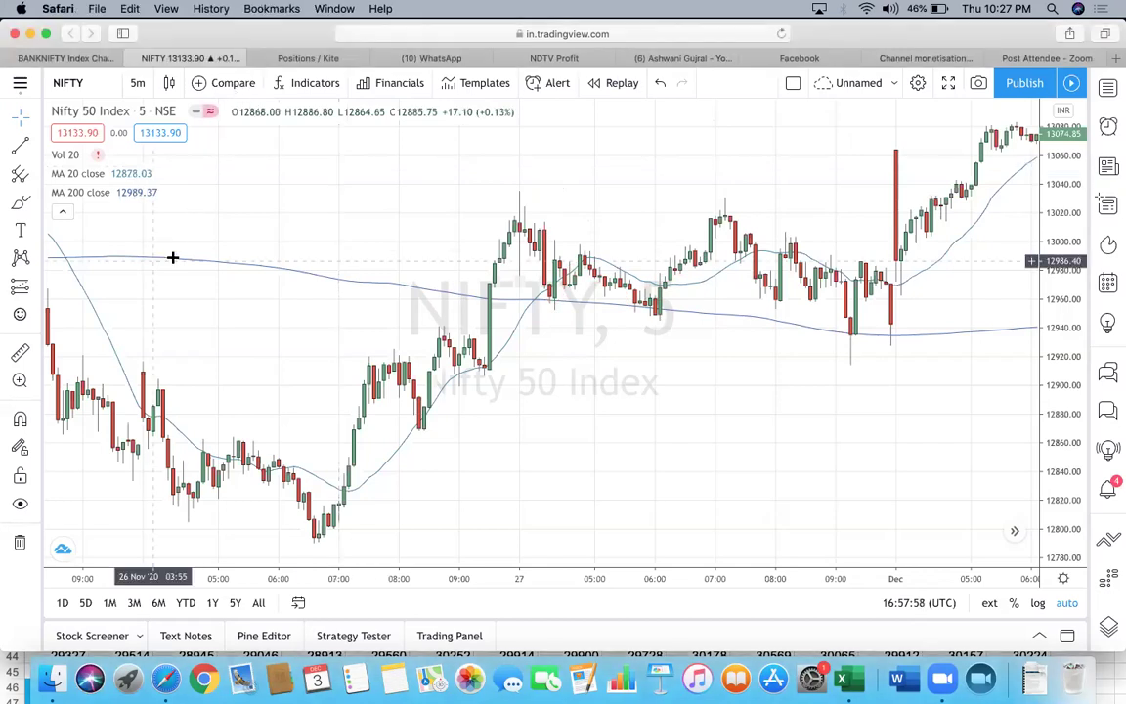
- Annotate 24 November with strokes at the opening low and the high near 13,050, support near 12,995, and the rise to about 13,065
drag(650, 145, 689, 141)
scroll(691, 137, left, 10)
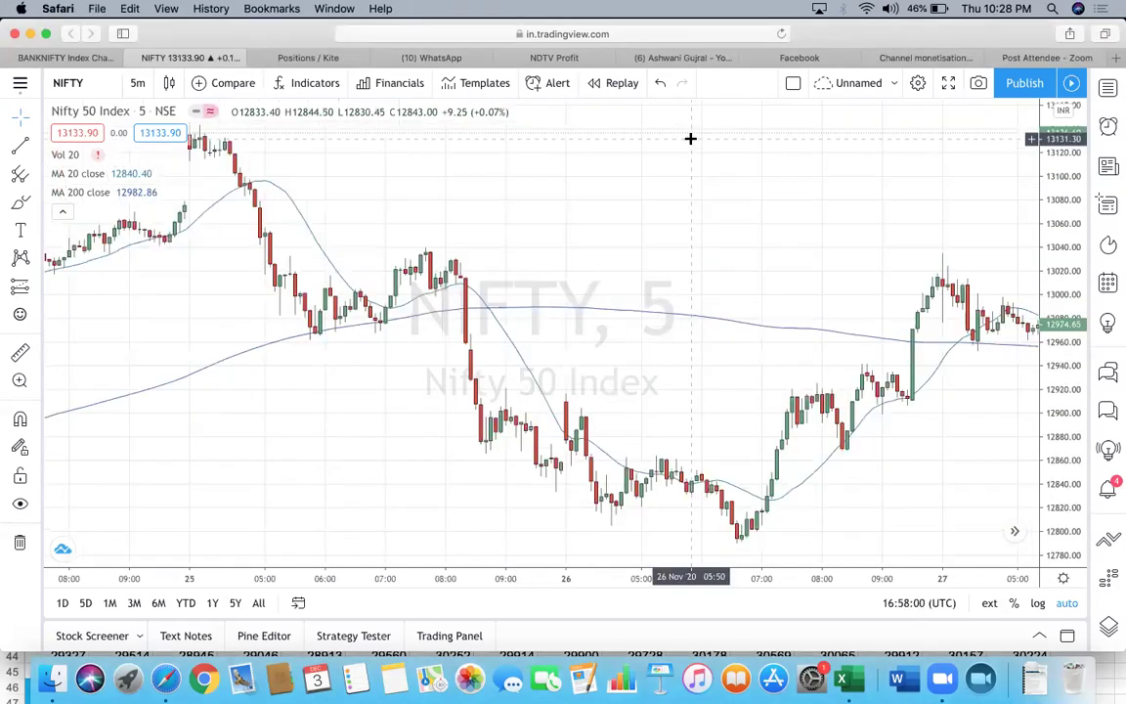
drag(299, 395, 439, 359)
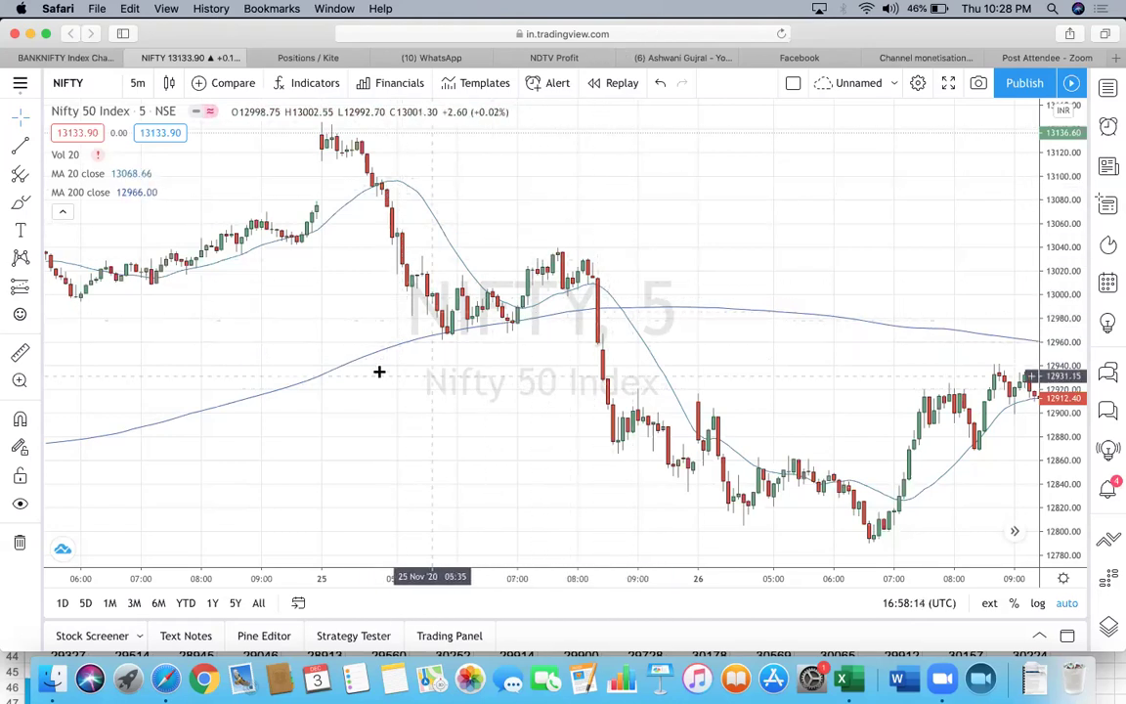
drag(232, 335, 518, 268)
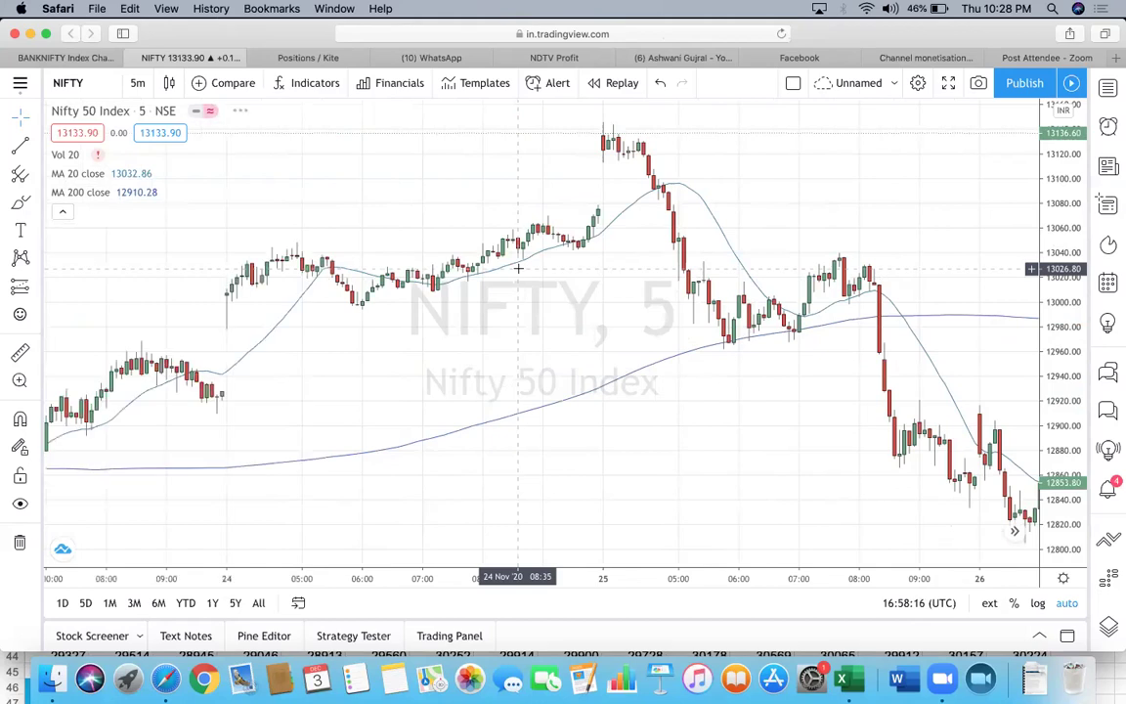
drag(355, 385, 476, 463)
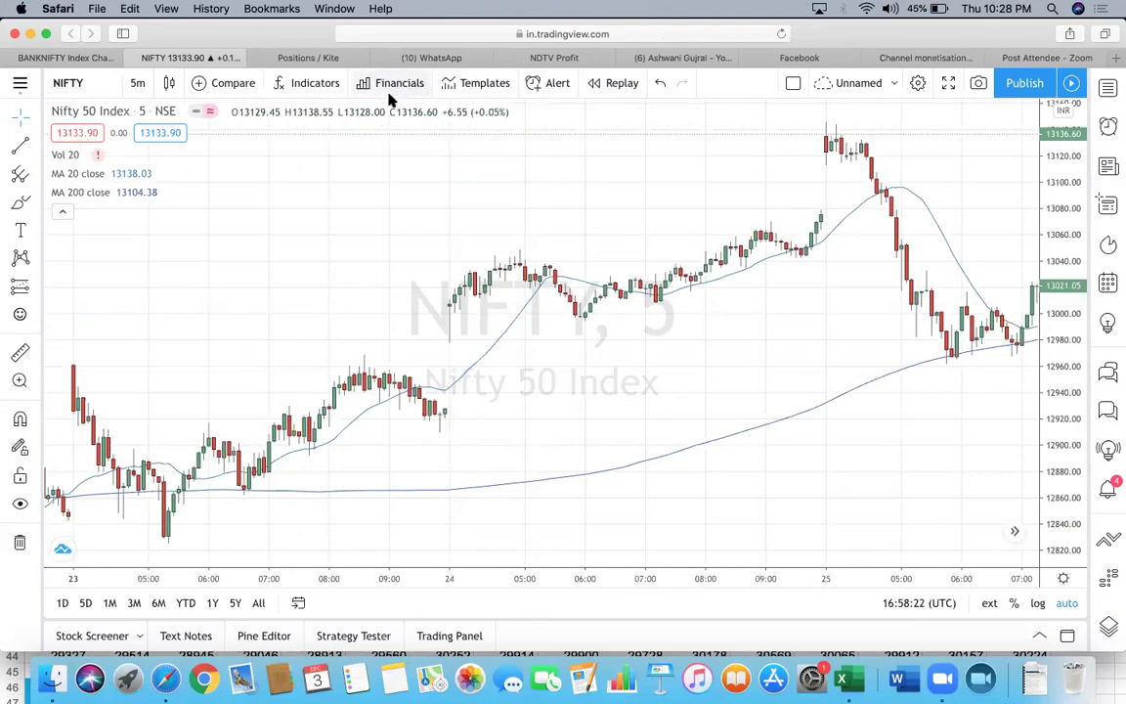
click(472, 356)
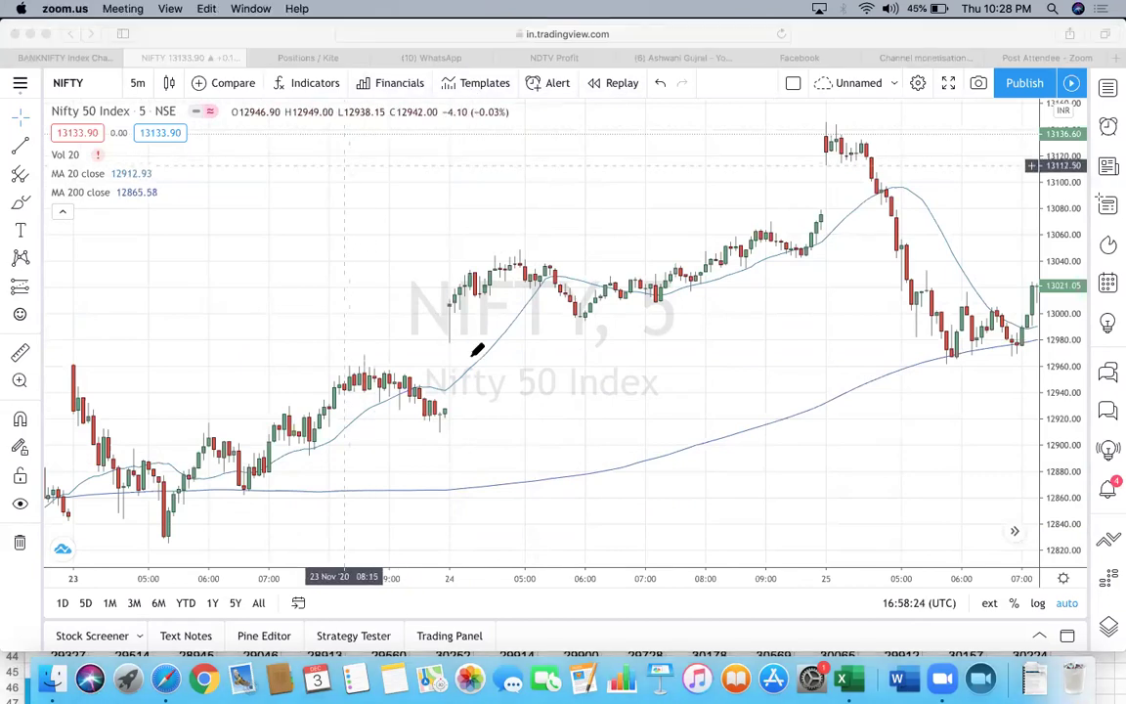
drag(470, 345, 515, 399)
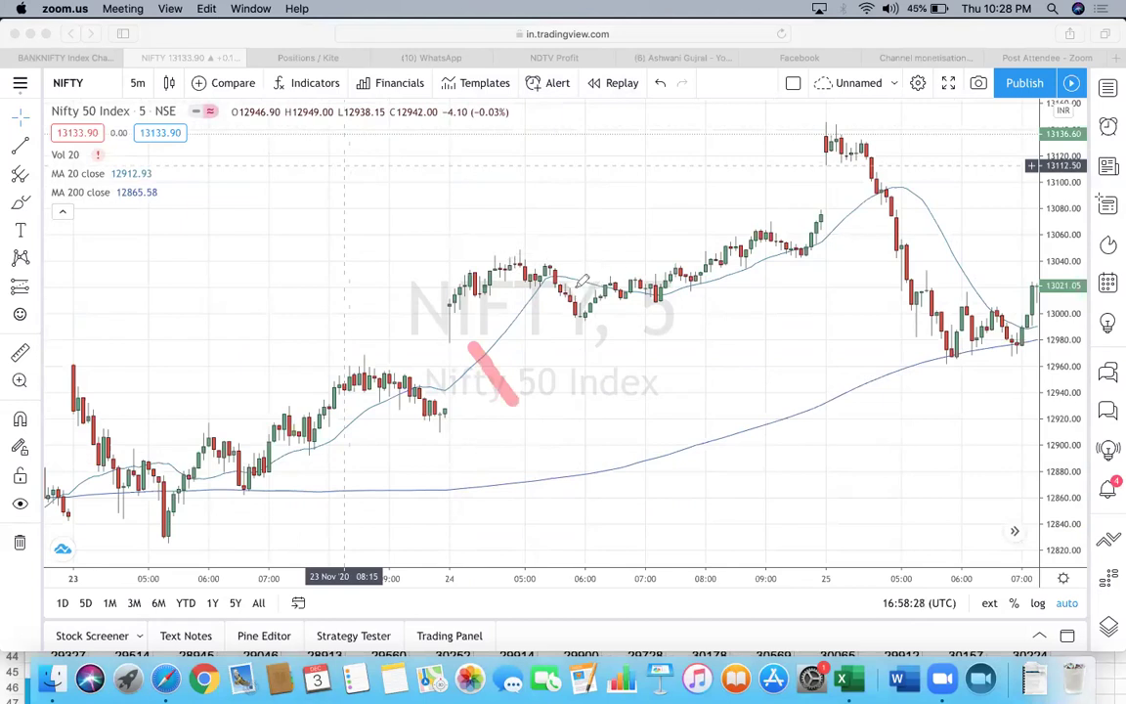
drag(520, 252, 552, 221)
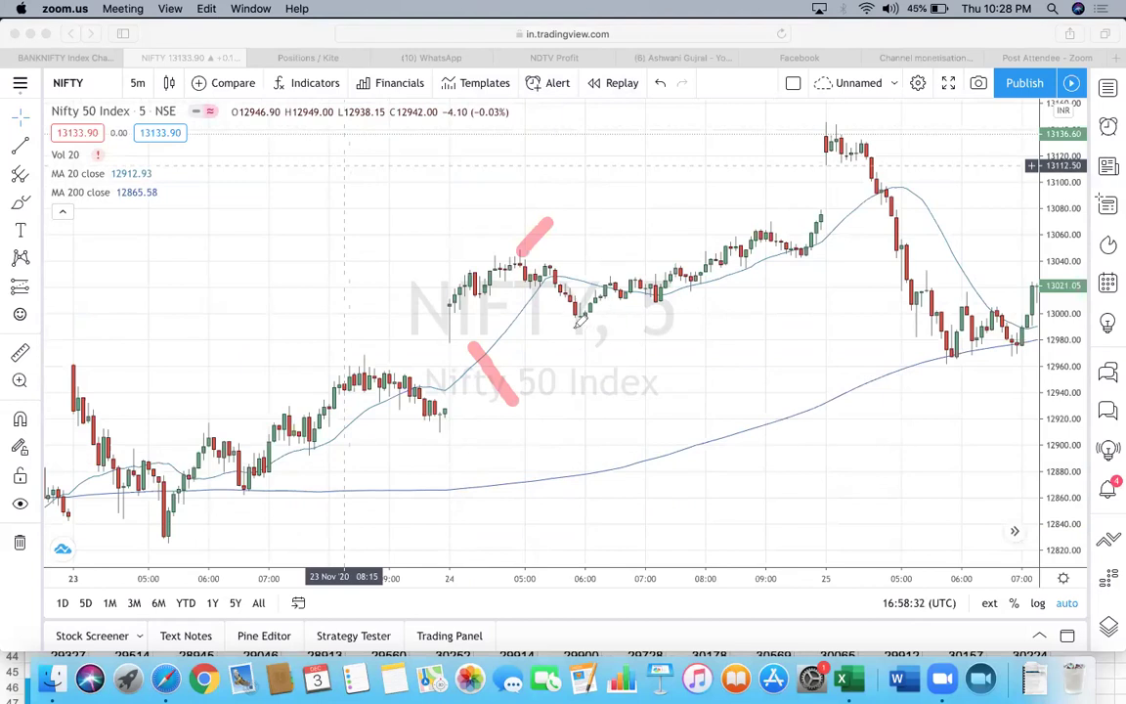
mouse_move(551, 320)
mouse_down()
mouse_move(636, 331)
mouse_move(765, 231)
mouse_up()
click(642, 314)
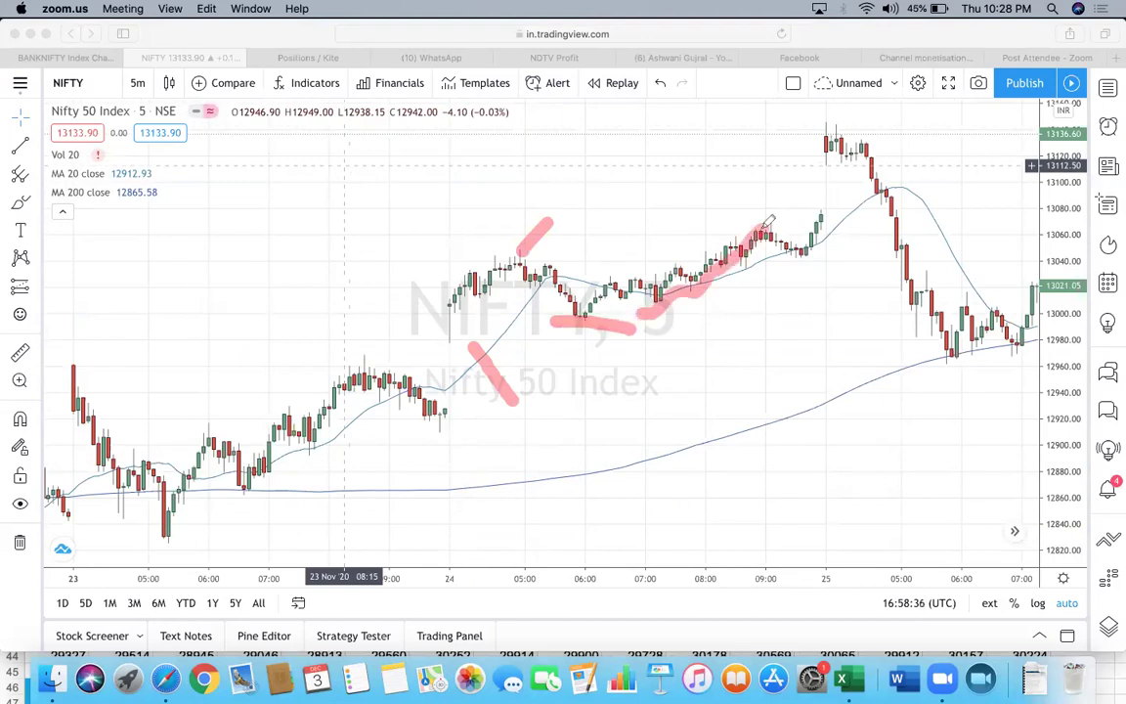
- Clear all drawings from the 24 November session and return to the chart
click(679, 101)
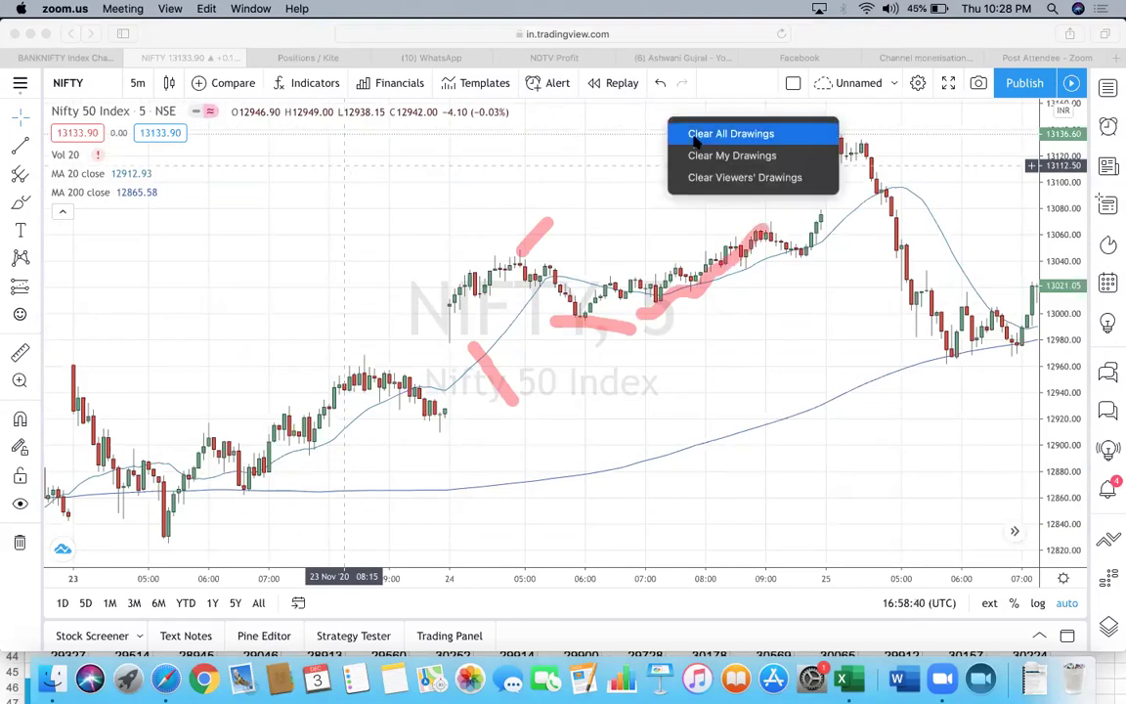
click(696, 137)
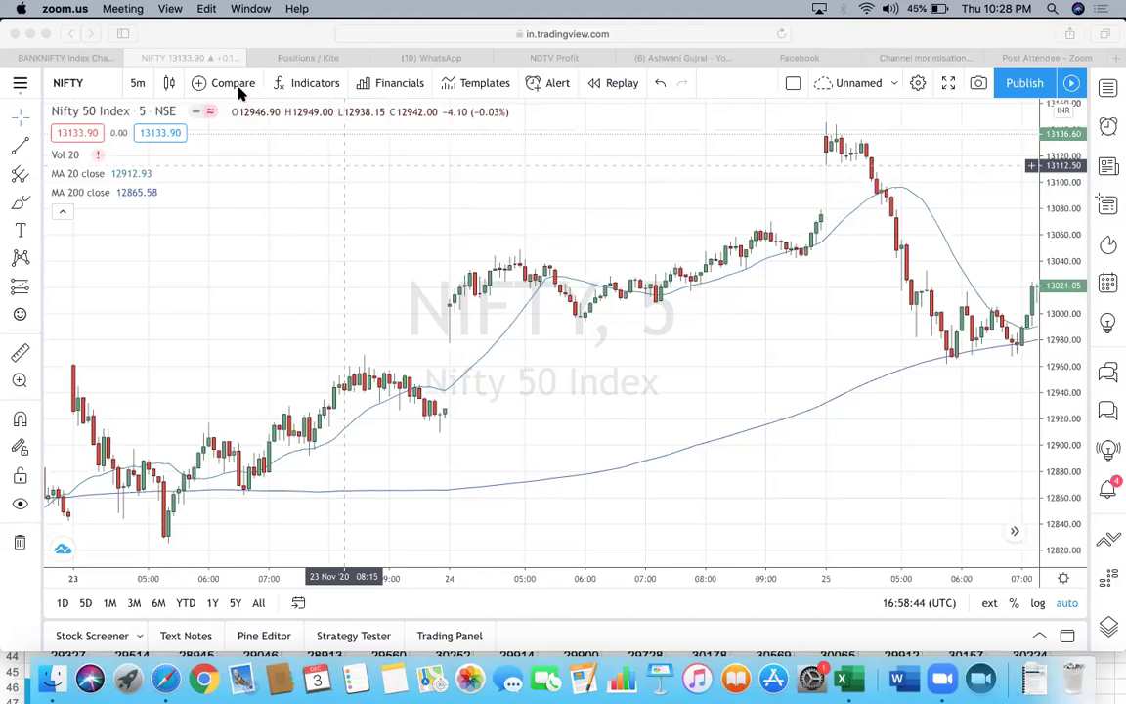
click(186, 254)
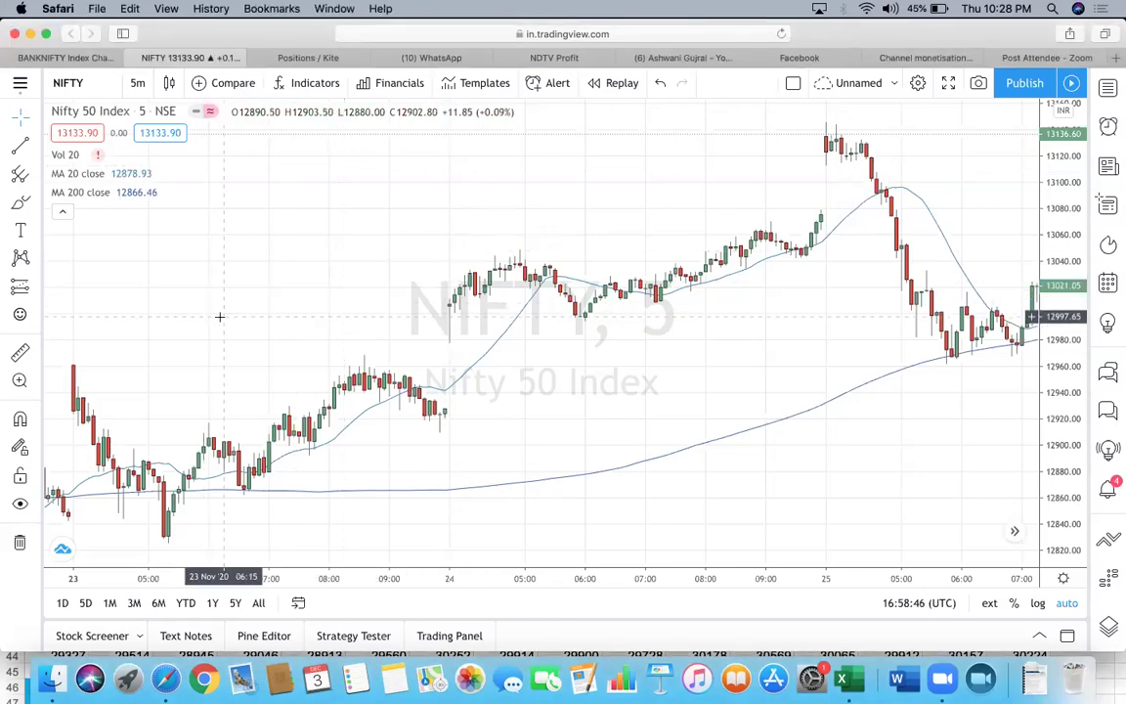
- Annotate 23 November: opening high near 12,960, decline to about 12,845, prior-day support near 12,840, higher low near 12,865, rise to about 12,965
scroll(568, 202, left, 10)
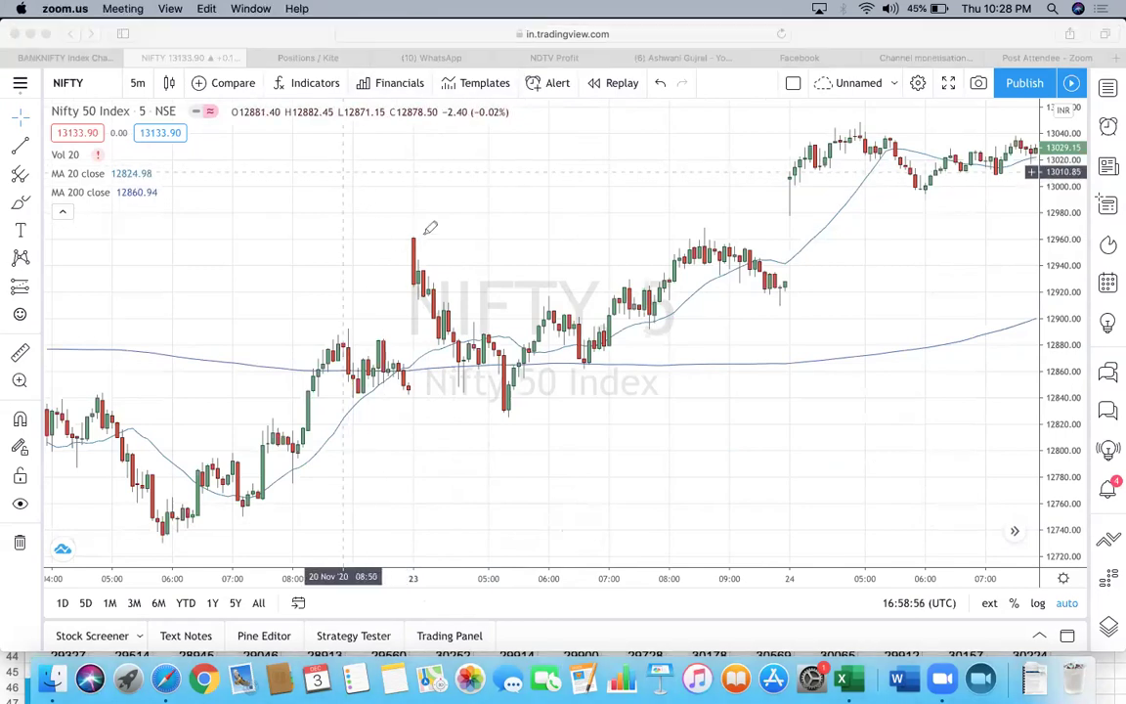
drag(427, 231, 478, 198)
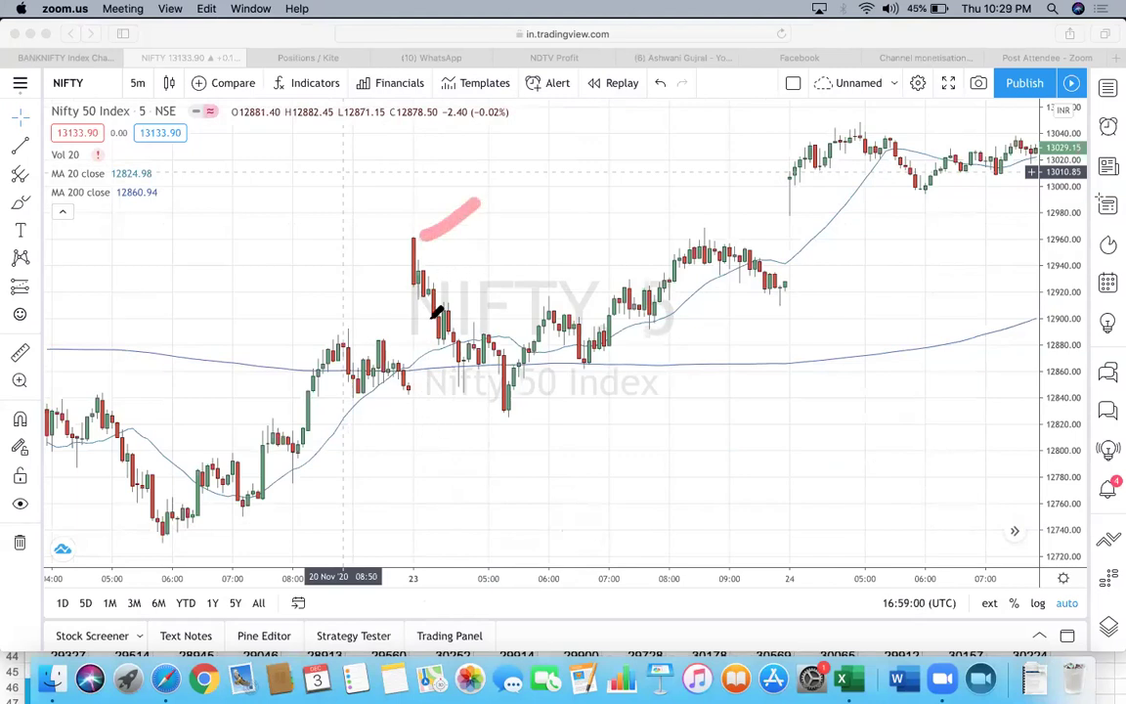
drag(402, 311, 469, 393)
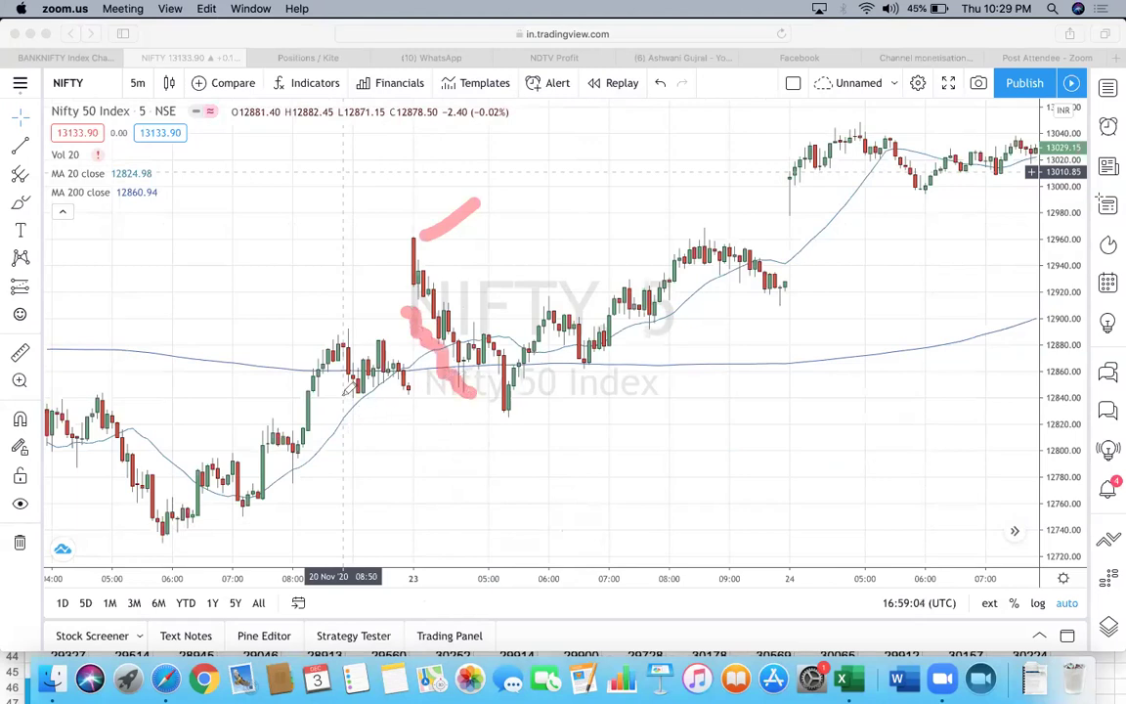
drag(336, 399, 411, 390)
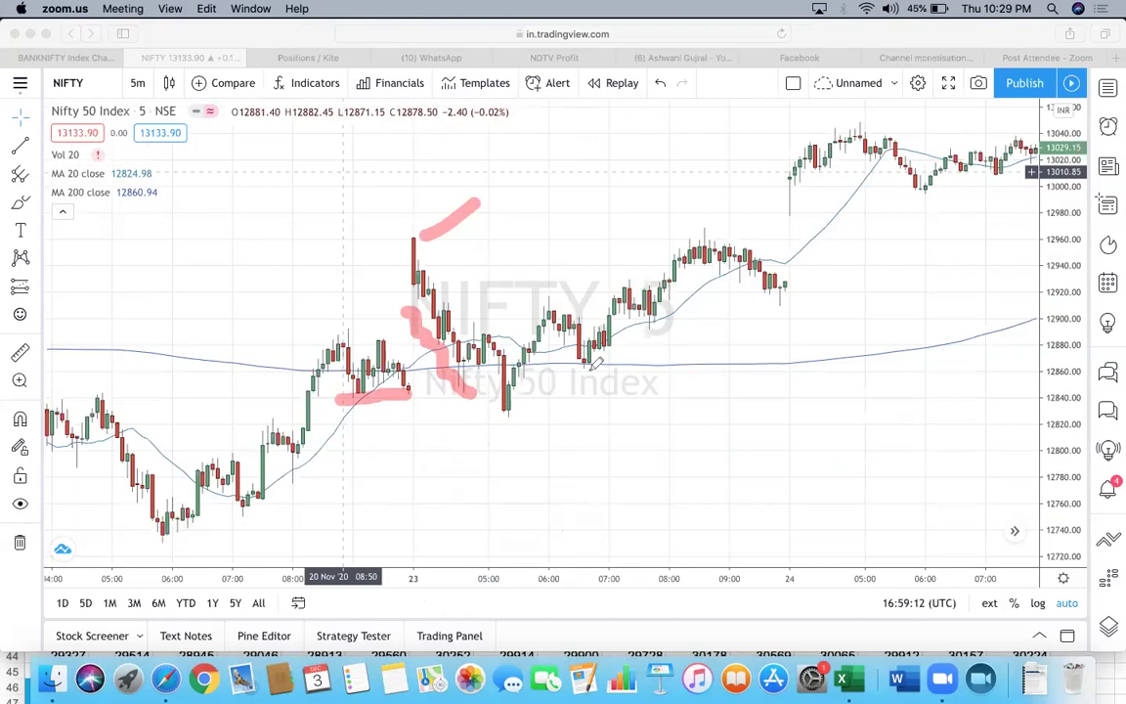
drag(591, 366, 606, 390)
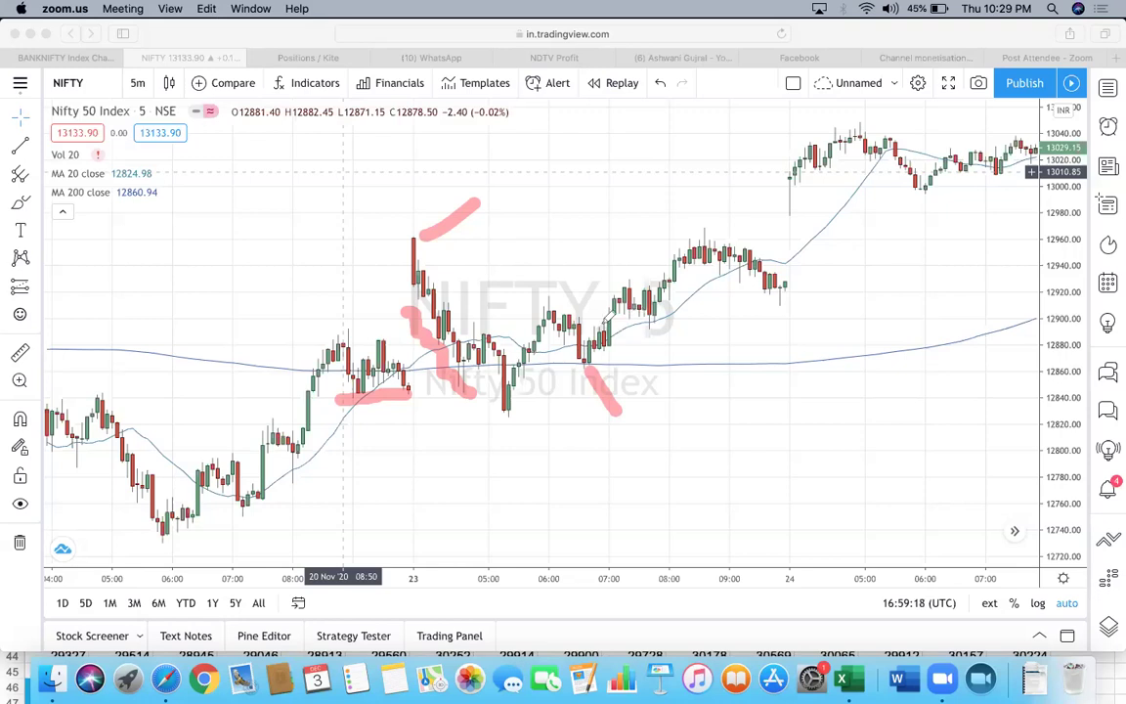
drag(589, 340, 716, 229)
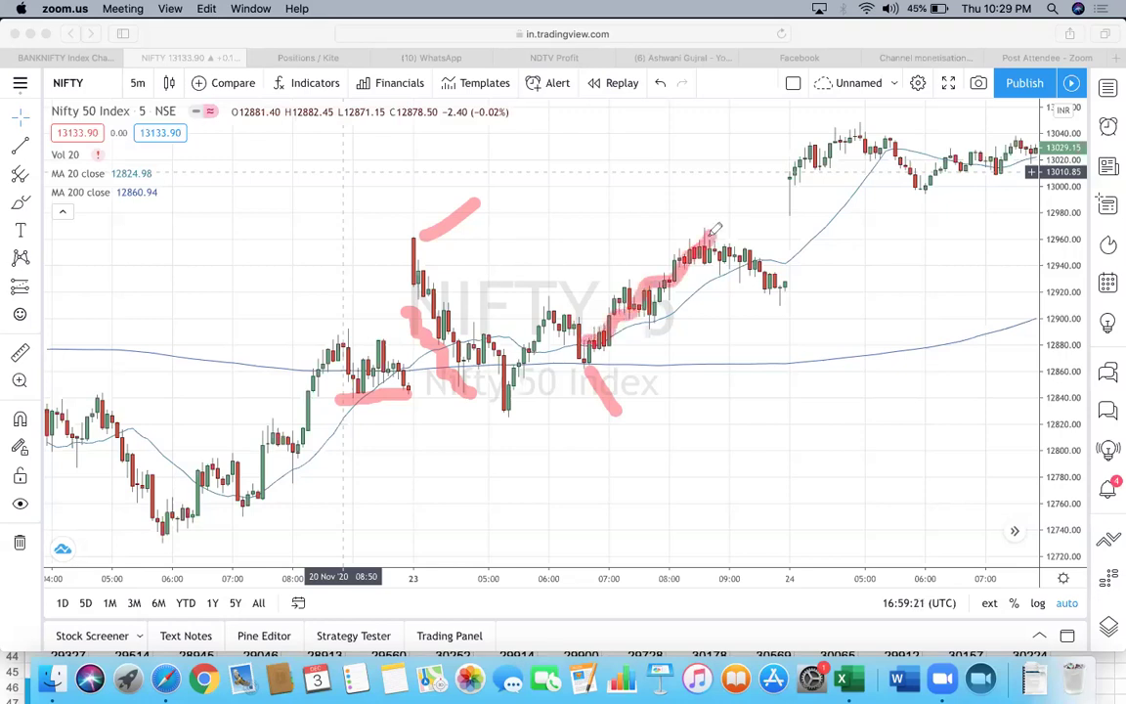
- Clear all drawings from the 23 November session and return to the chart
click(691, 91)
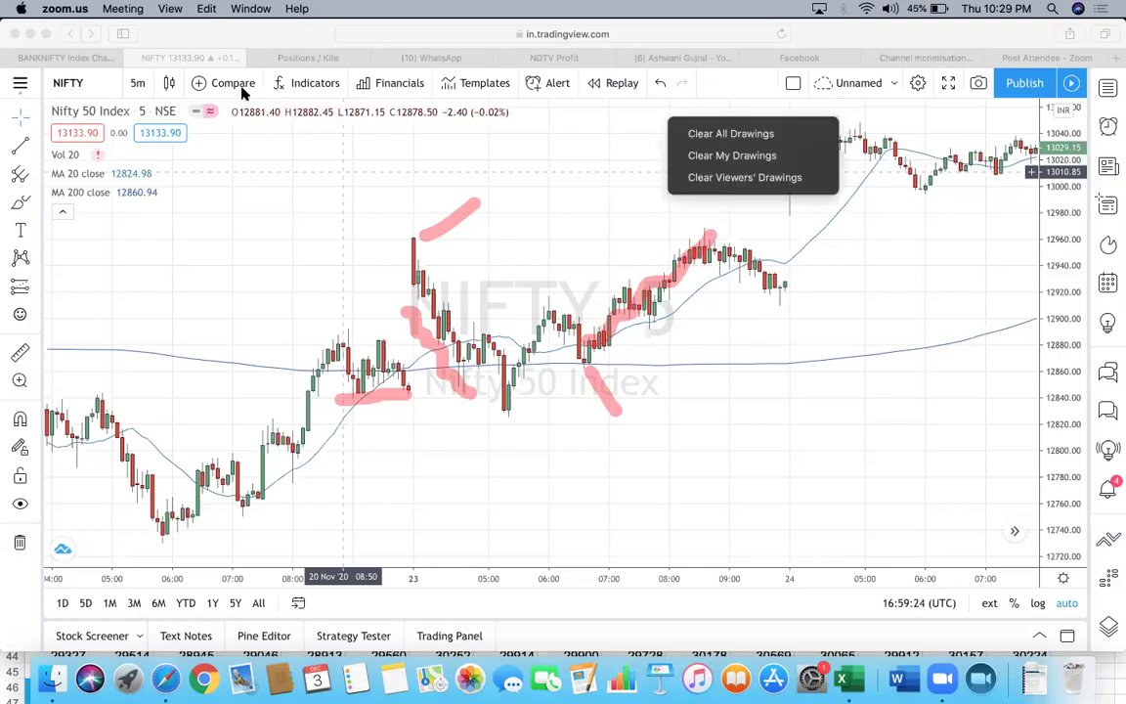
click(768, 130)
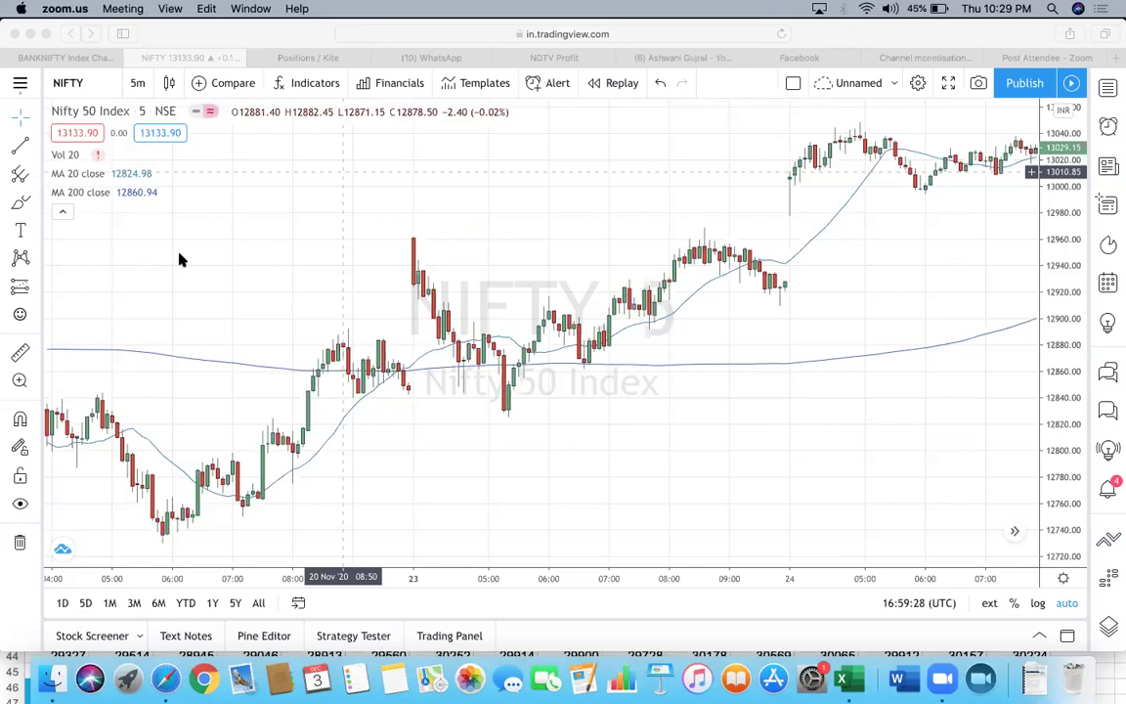
click(507, 180)
- Annotate 19 November: support near 12,835 from the previous day, low near 12,900, rise to about 12,950, and an arrow at the falling 20-period average
scroll(603, 219, left, 5)
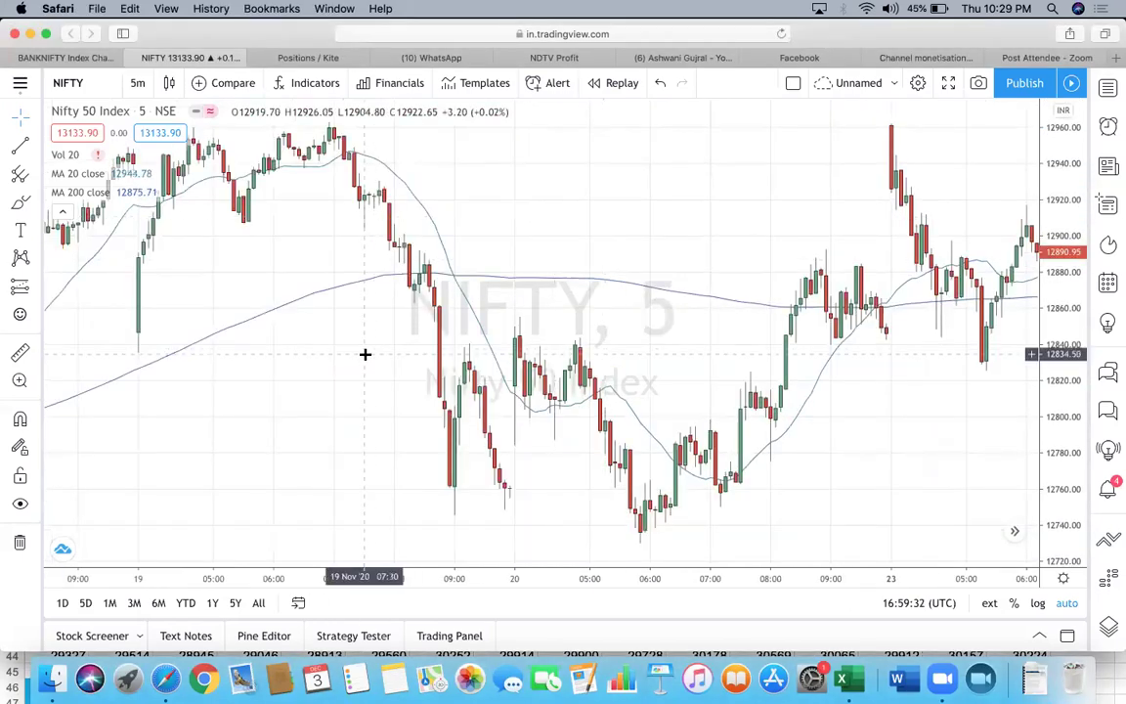
scroll(532, 349, left, 5)
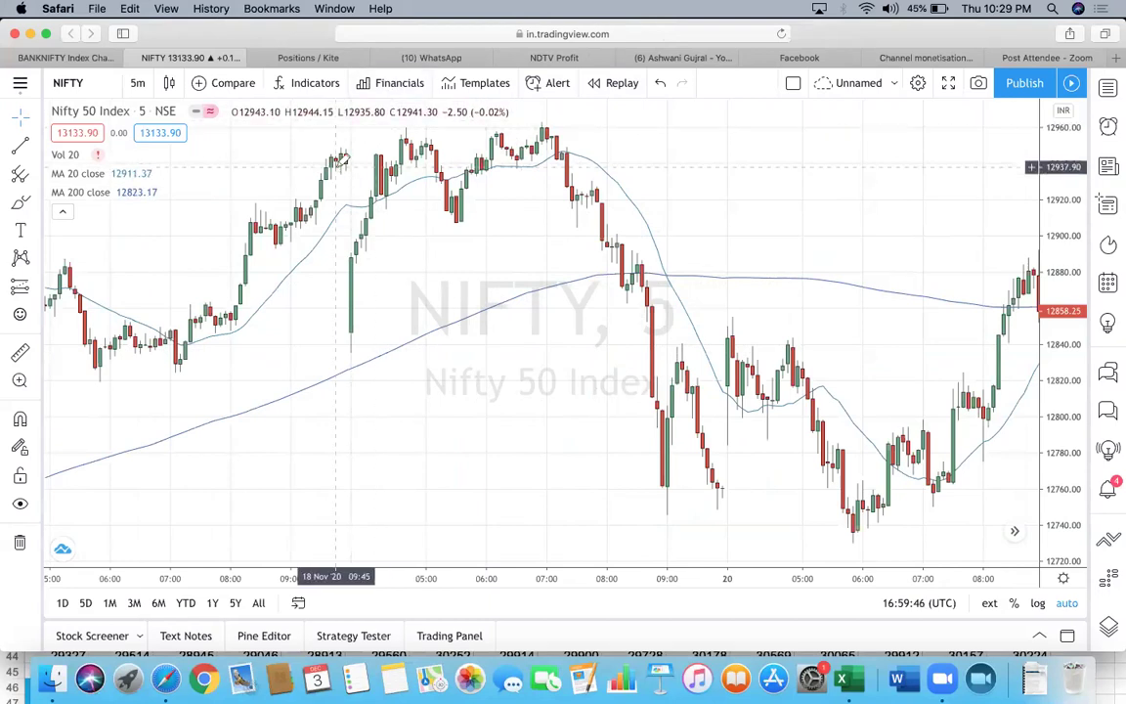
drag(99, 362, 380, 349)
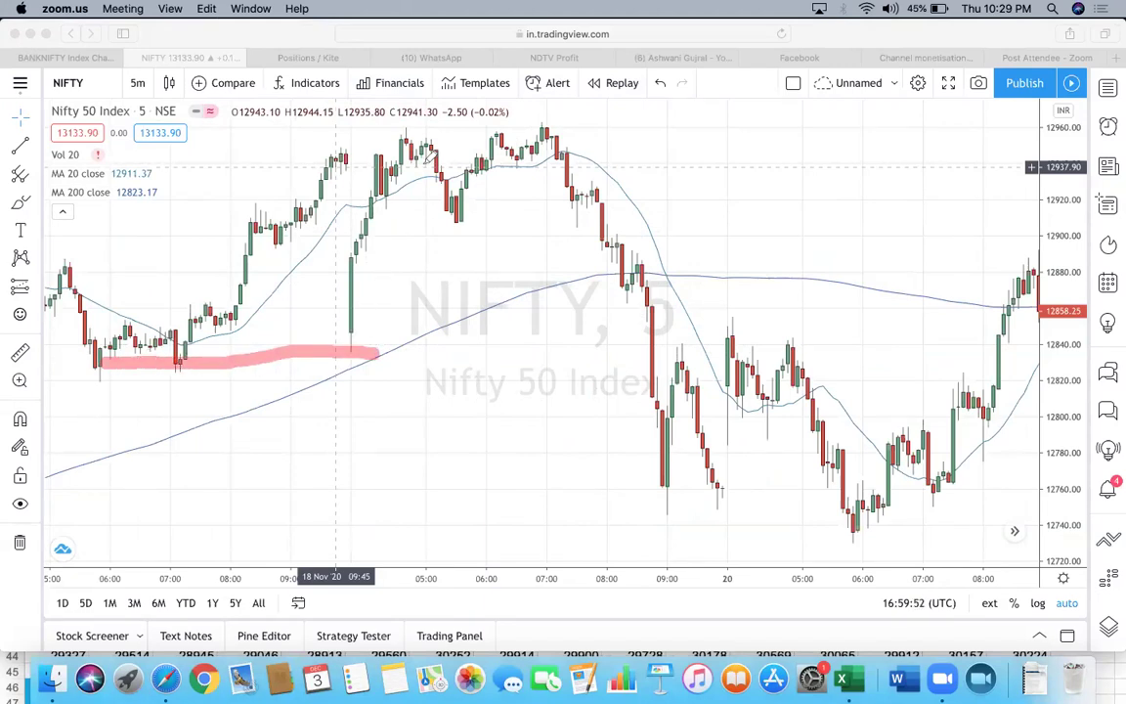
click(441, 230)
drag(466, 229, 478, 232)
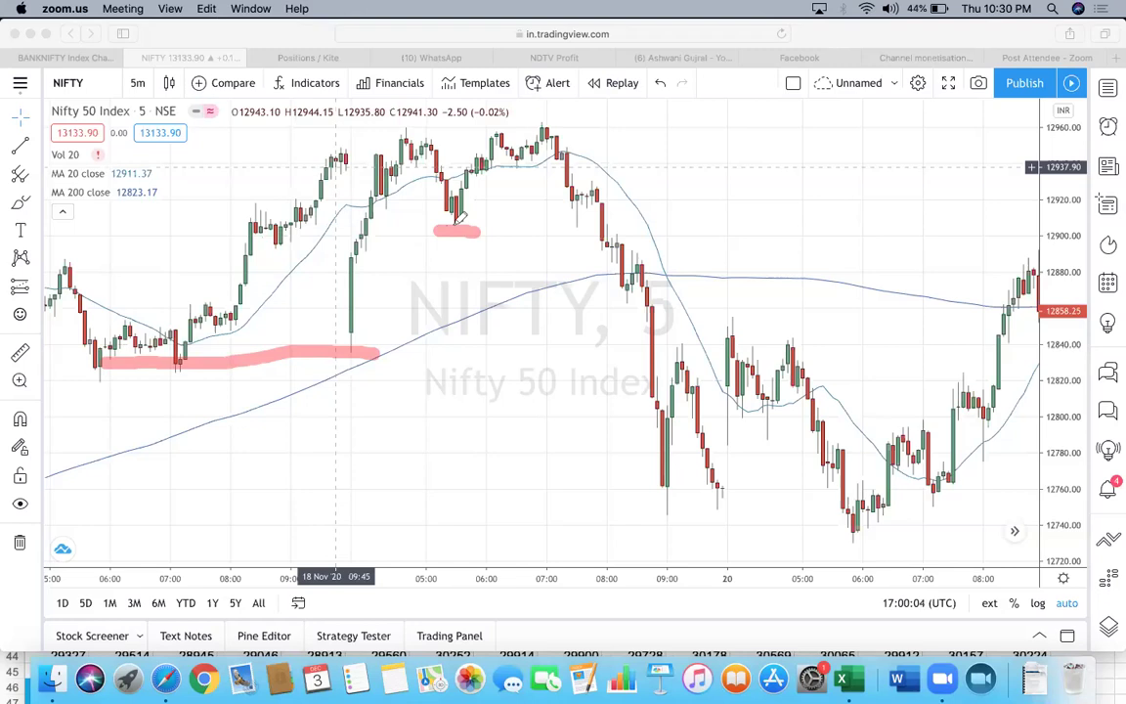
mouse_move(460, 217)
mouse_down()
mouse_move(477, 182)
mouse_move(525, 145)
mouse_up()
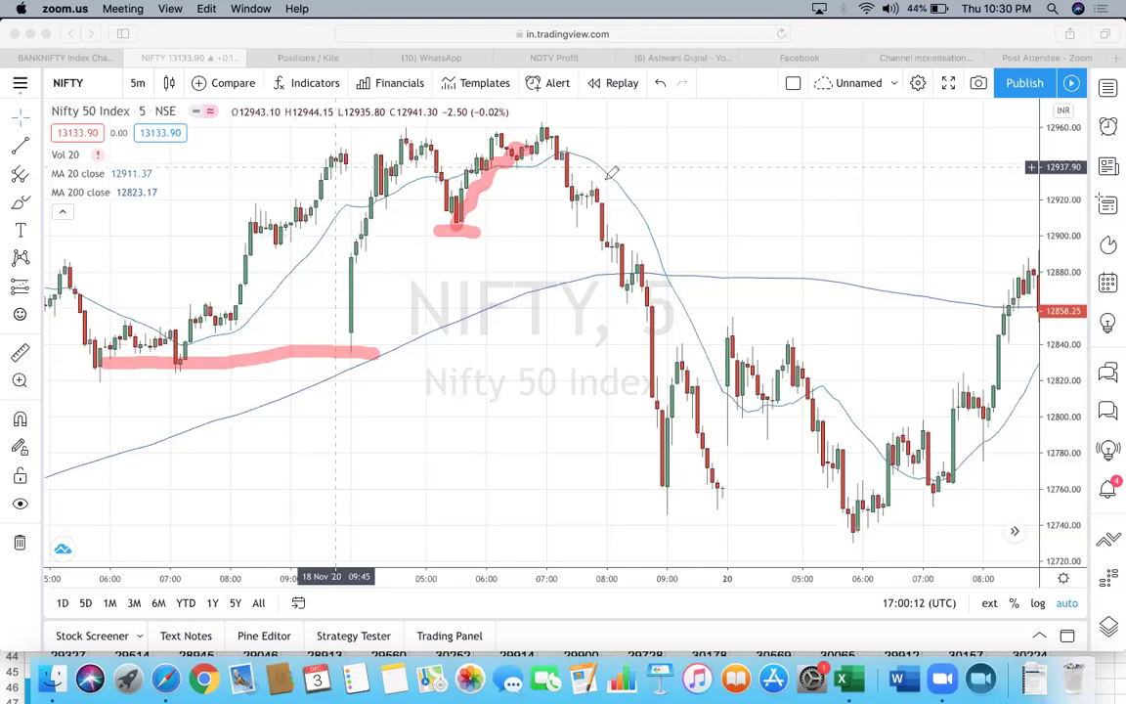
mouse_move(610, 175)
mouse_down()
mouse_move(665, 154)
mouse_move(635, 191)
mouse_up()
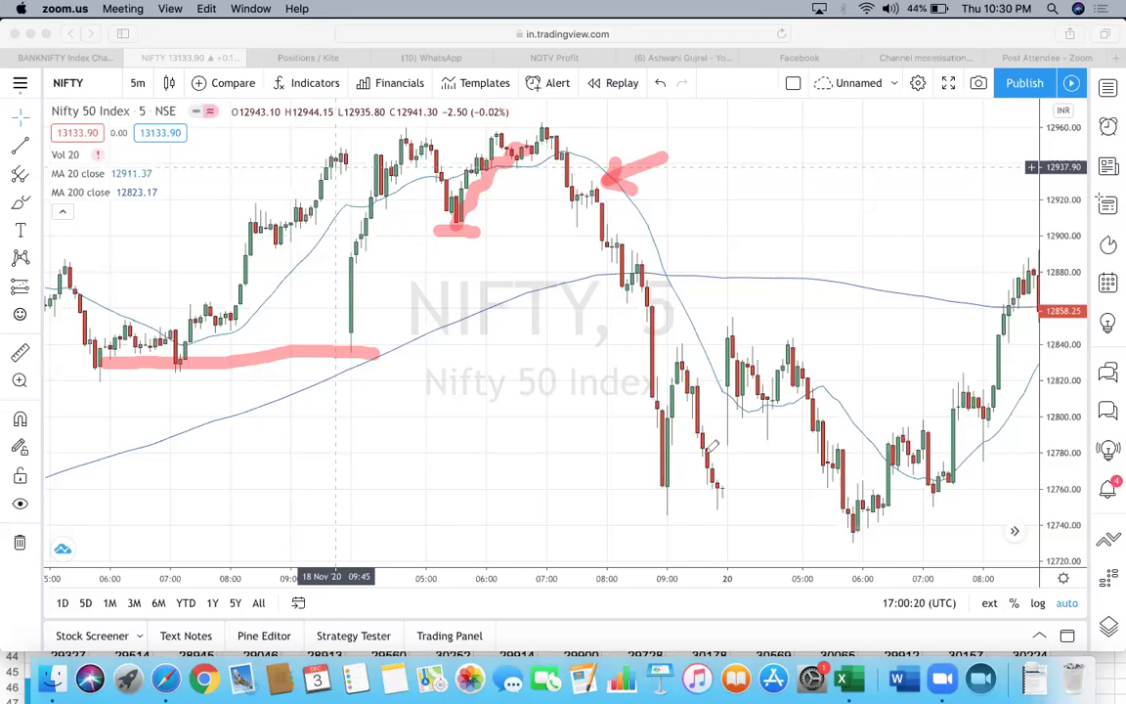
- Clear all drawings from the 19 November session and return to the chart
click(682, 109)
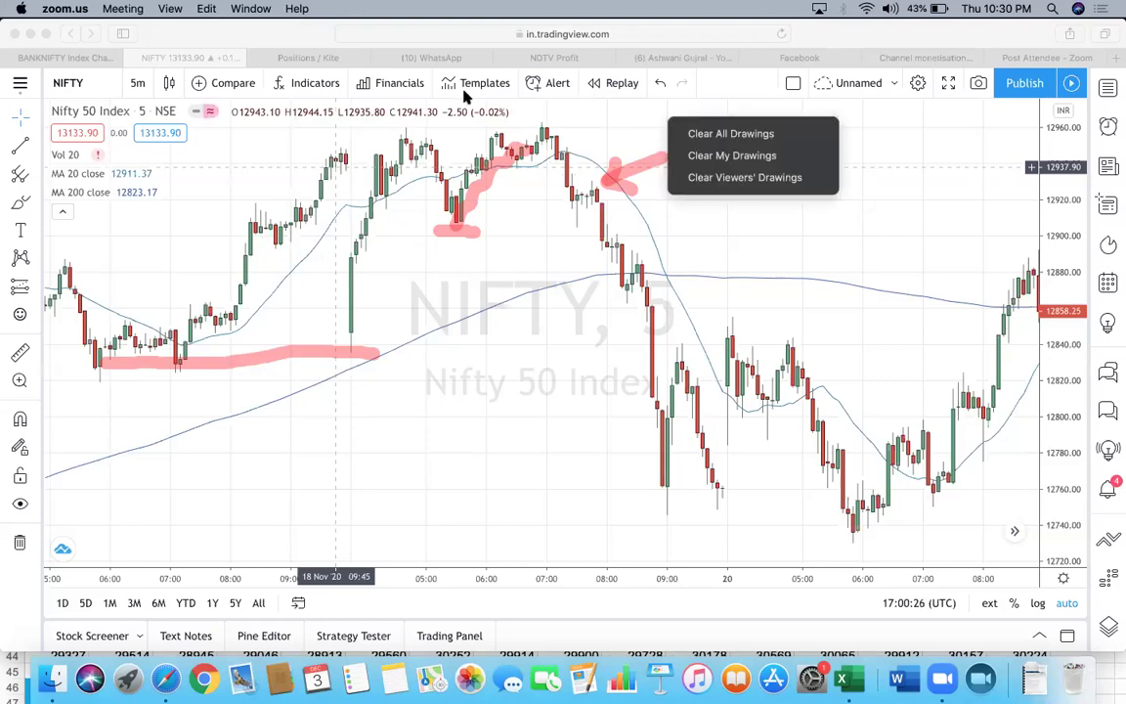
click(704, 137)
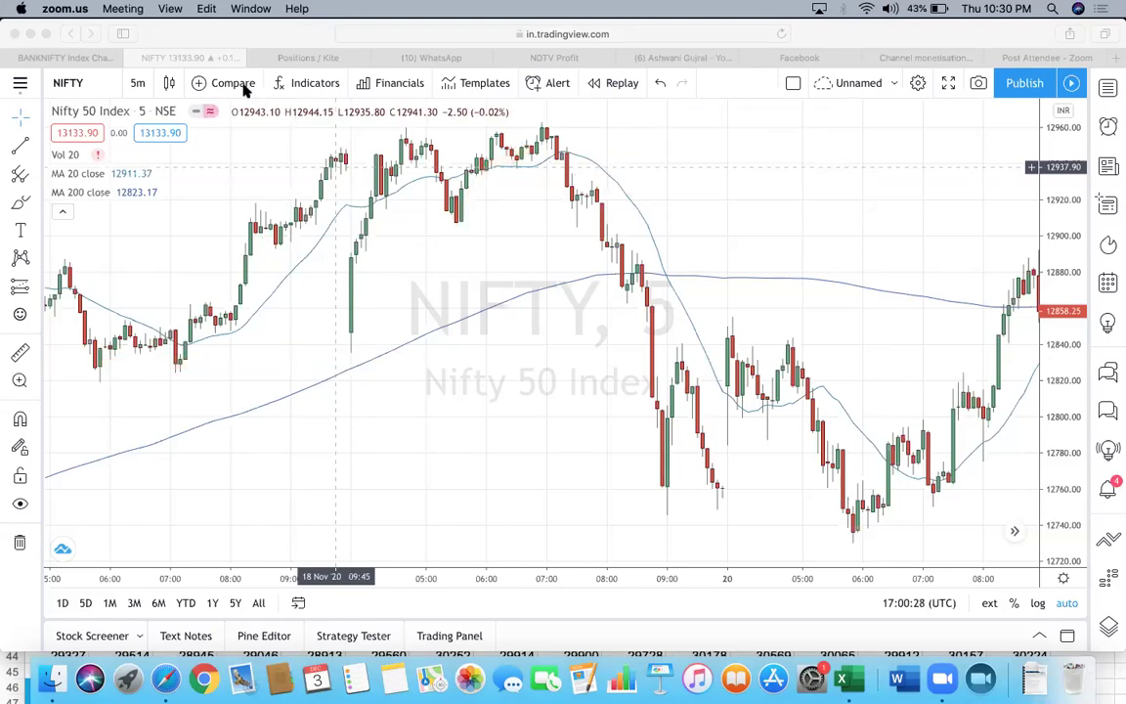
click(228, 372)
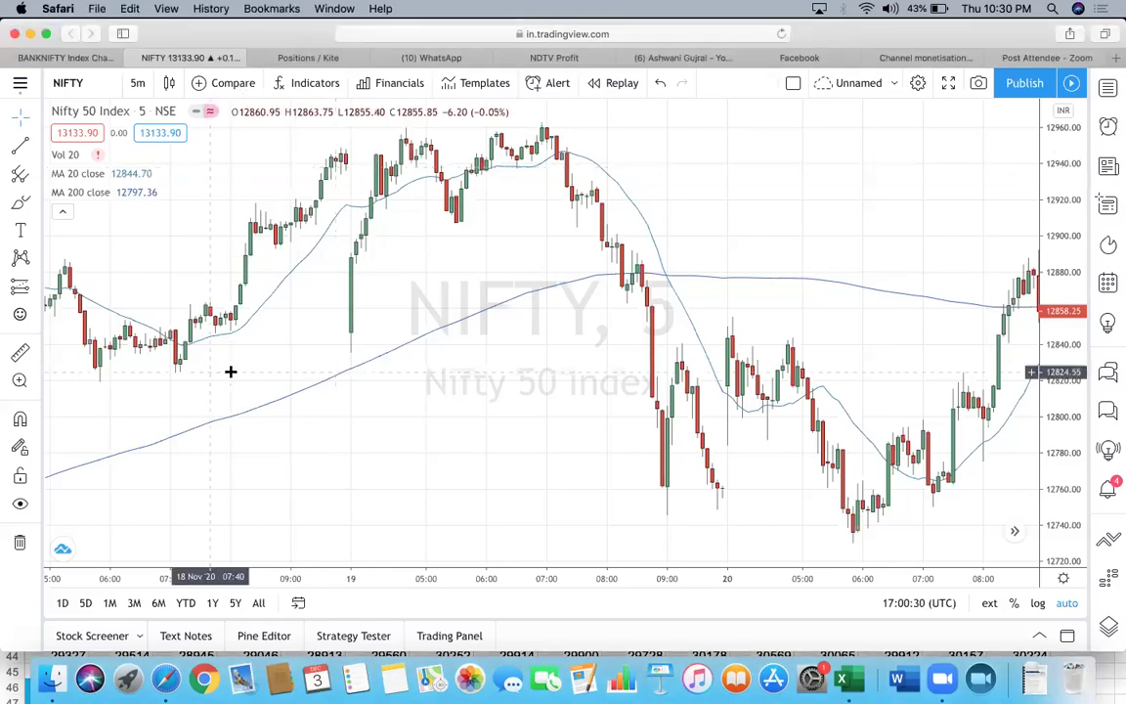
- Draw a falling trend line on 18 November from 12,901.20 at 03:50 to 12,850.75 at 08:45
drag(237, 388, 661, 370)
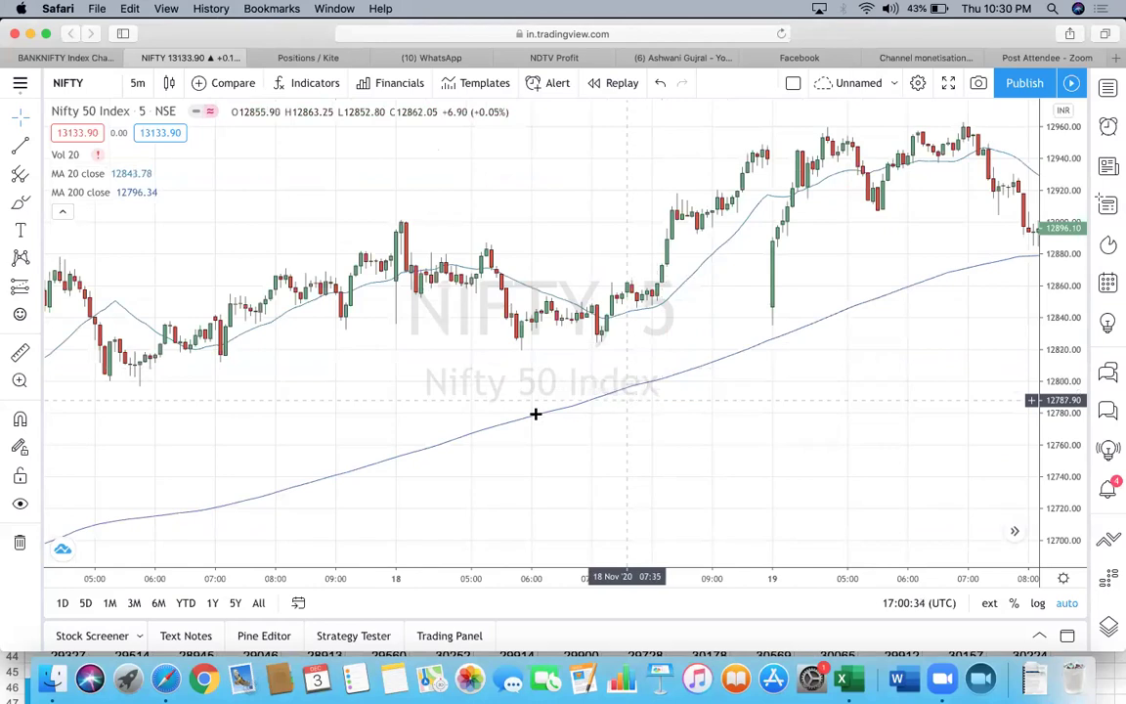
drag(501, 414, 585, 401)
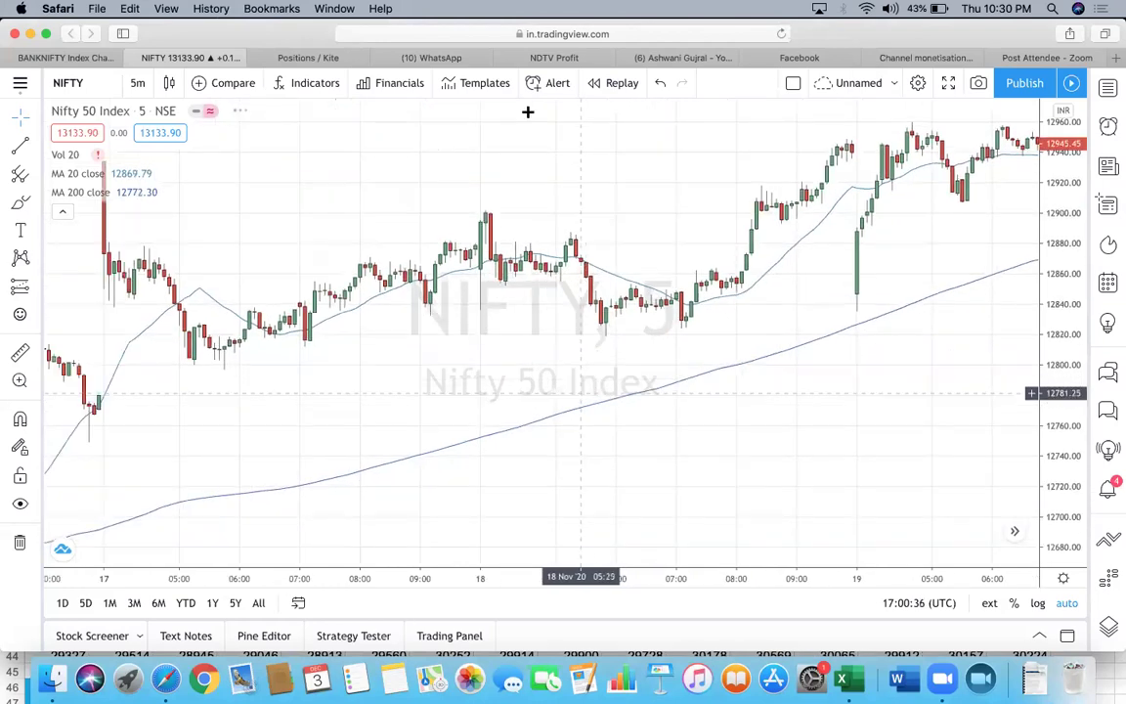
click(23, 143)
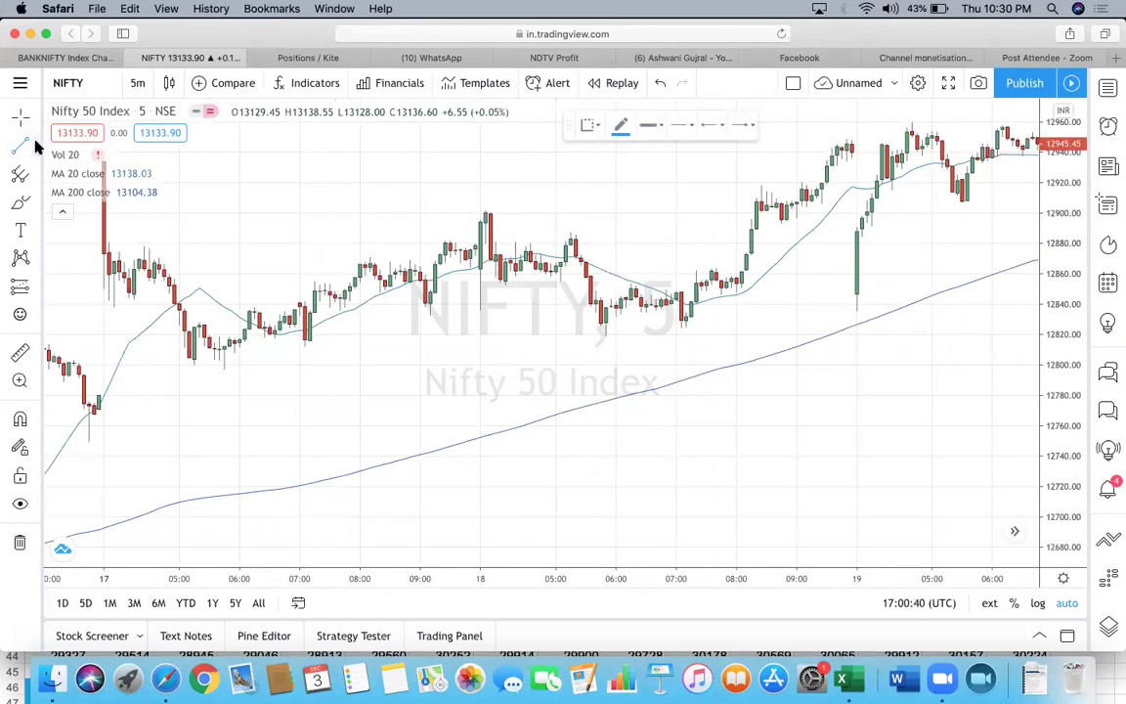
click(35, 144)
click(85, 148)
click(486, 211)
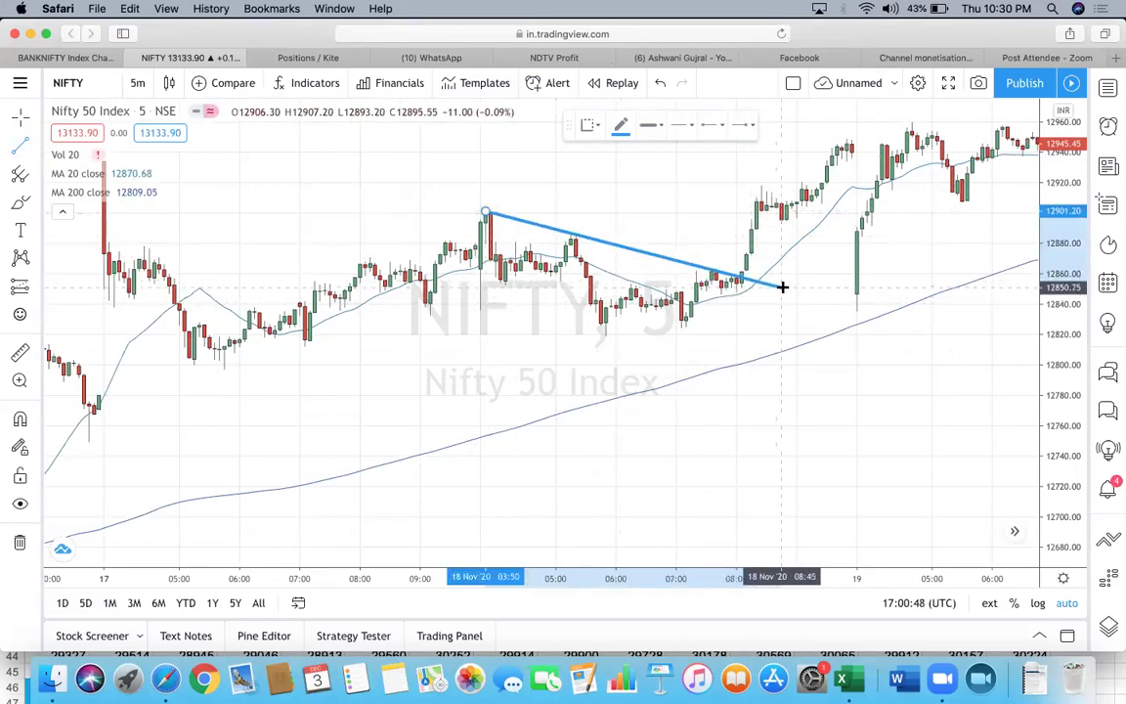
click(782, 287)
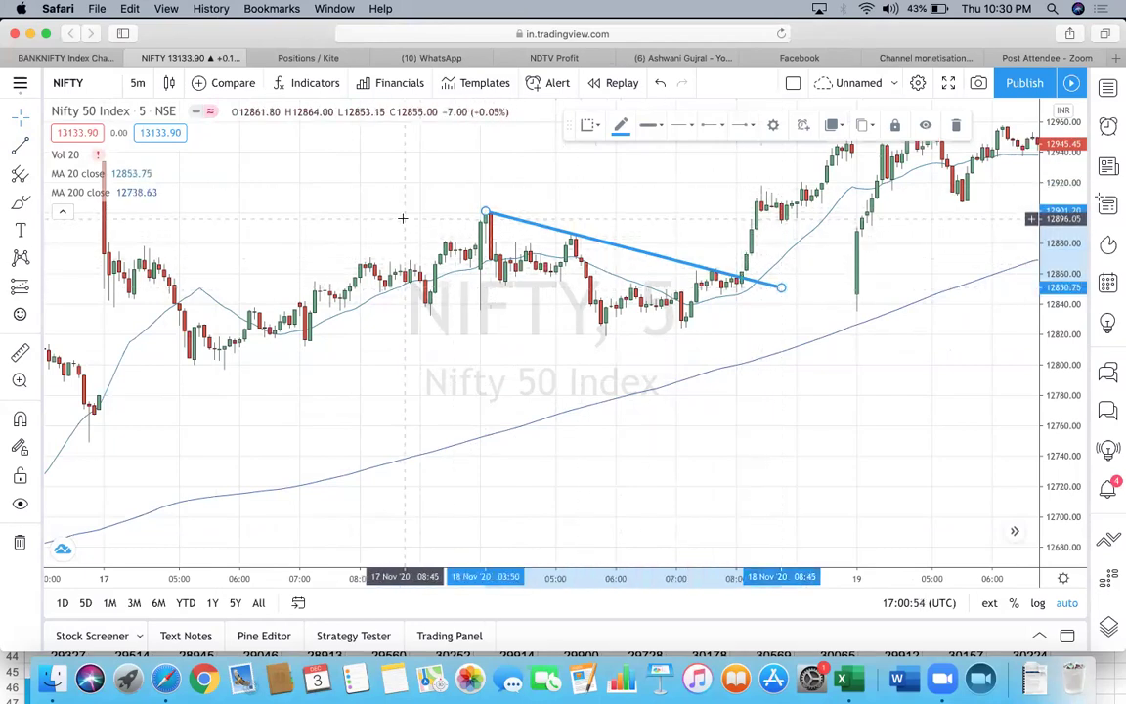
click(35, 145)
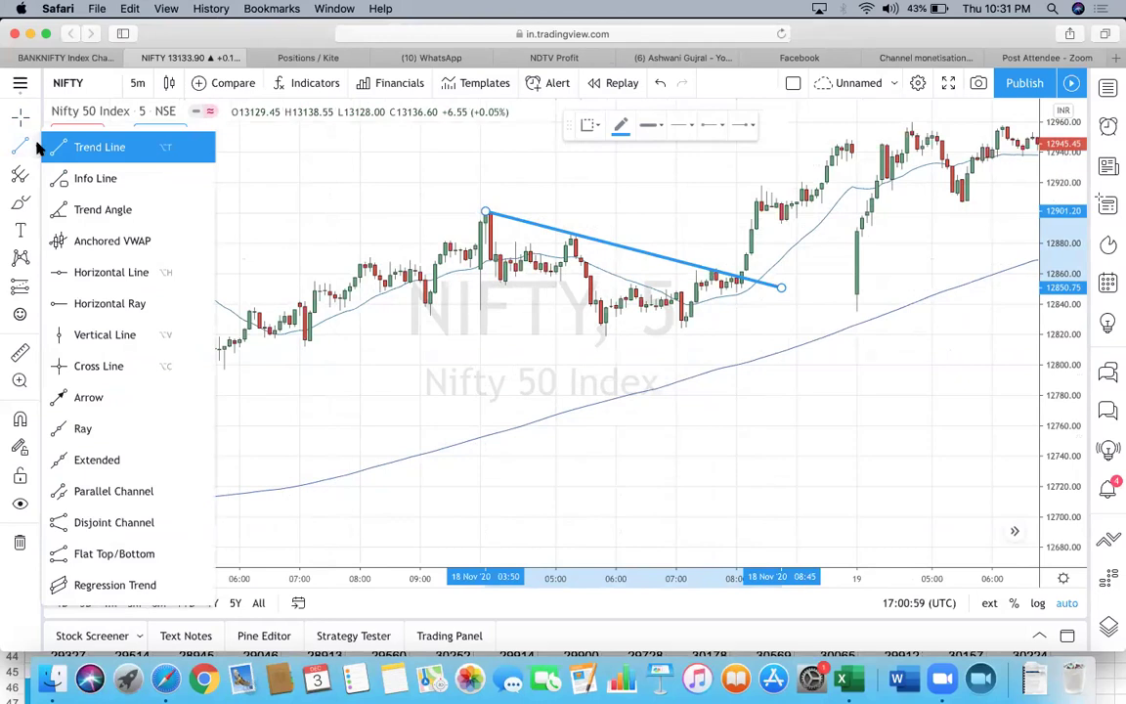
click(89, 147)
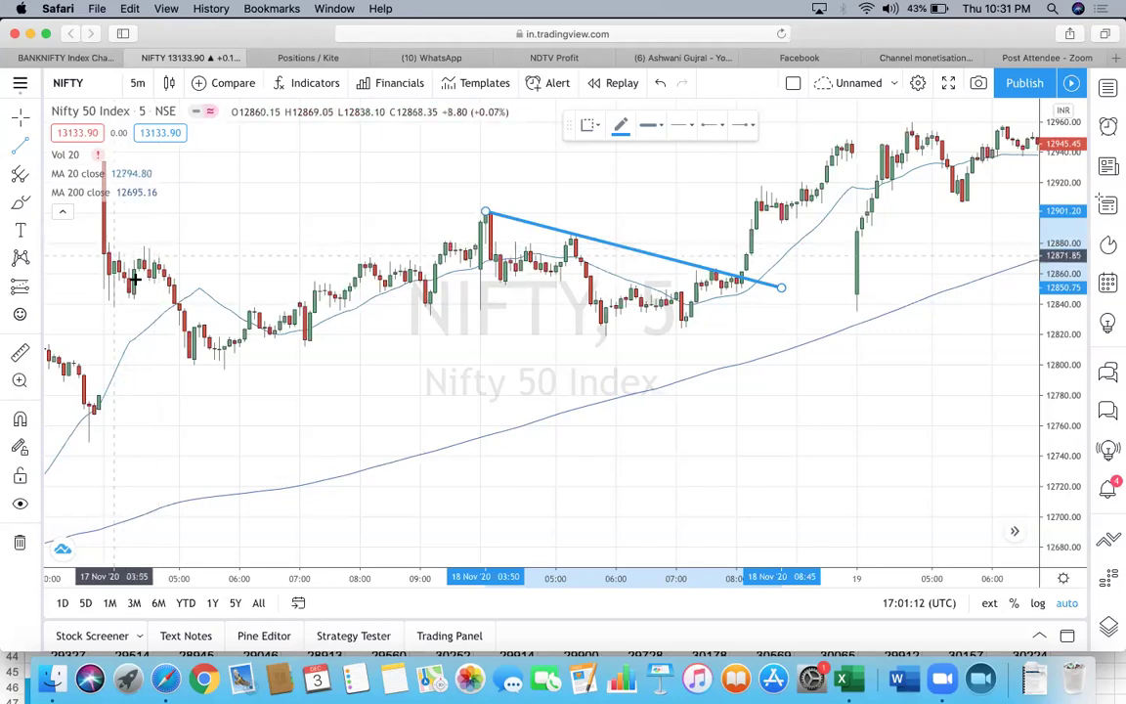
click(196, 208)
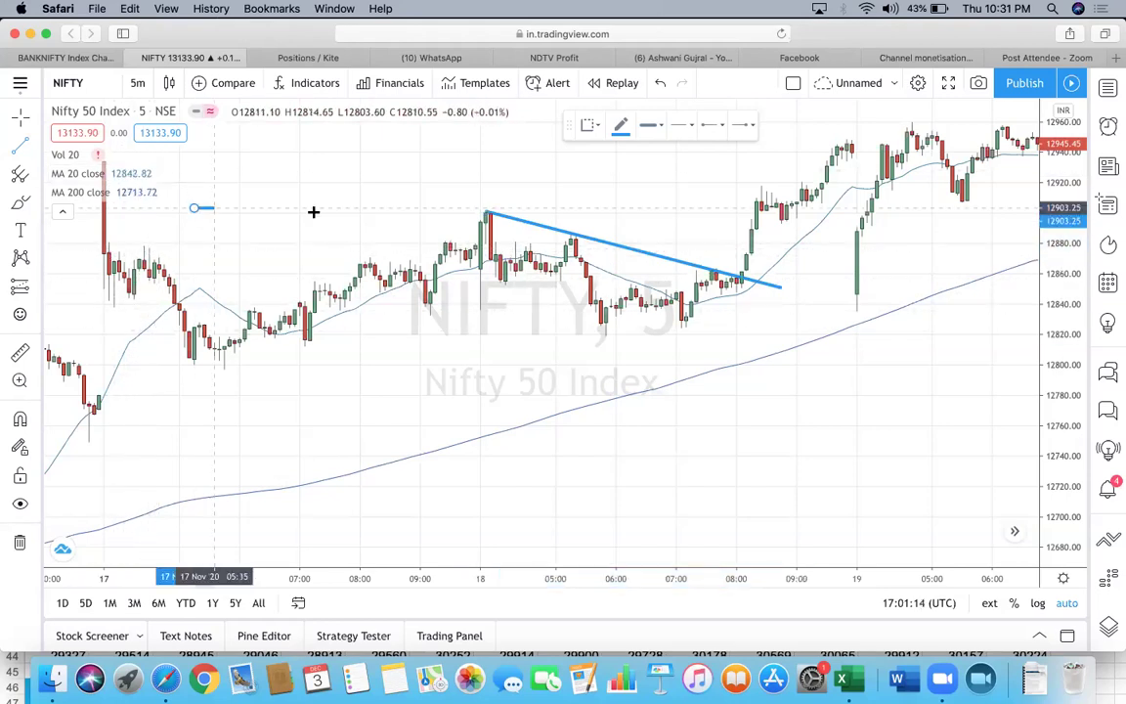
click(193, 207)
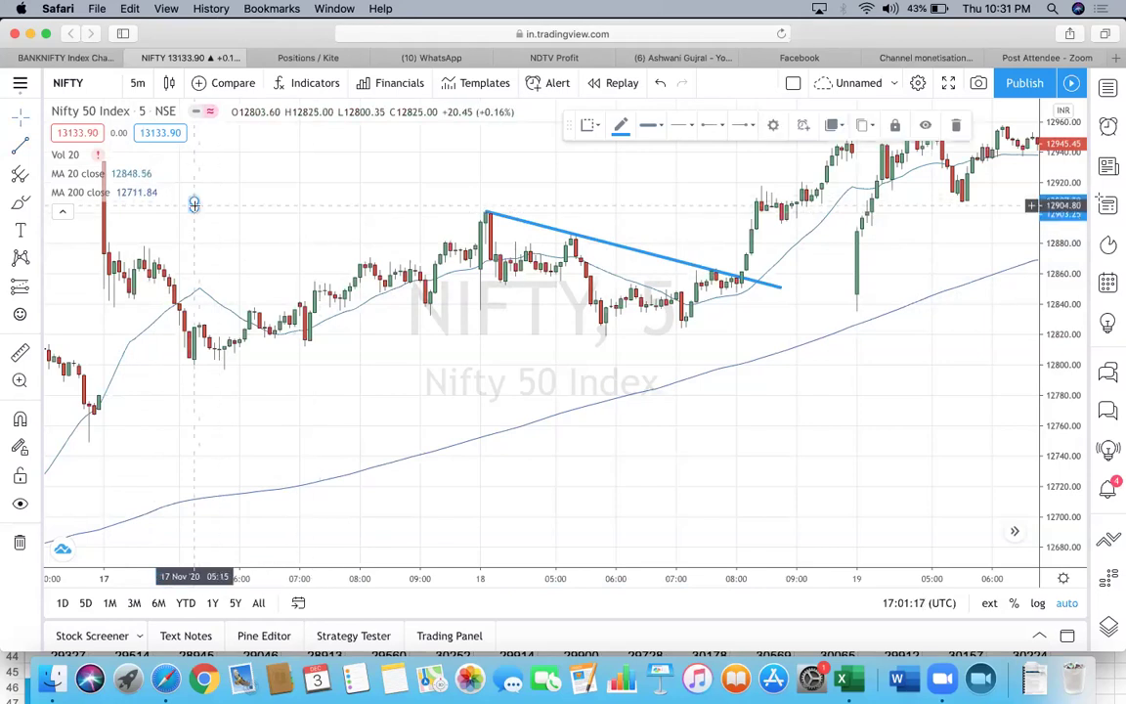
click(956, 125)
- Draw a falling trend line on 17 November from 12,932.75 at 03:45 to about 12,798 at 05:55, and trace the decline beneath it to about 12,800
scroll(290, 232, left, 5)
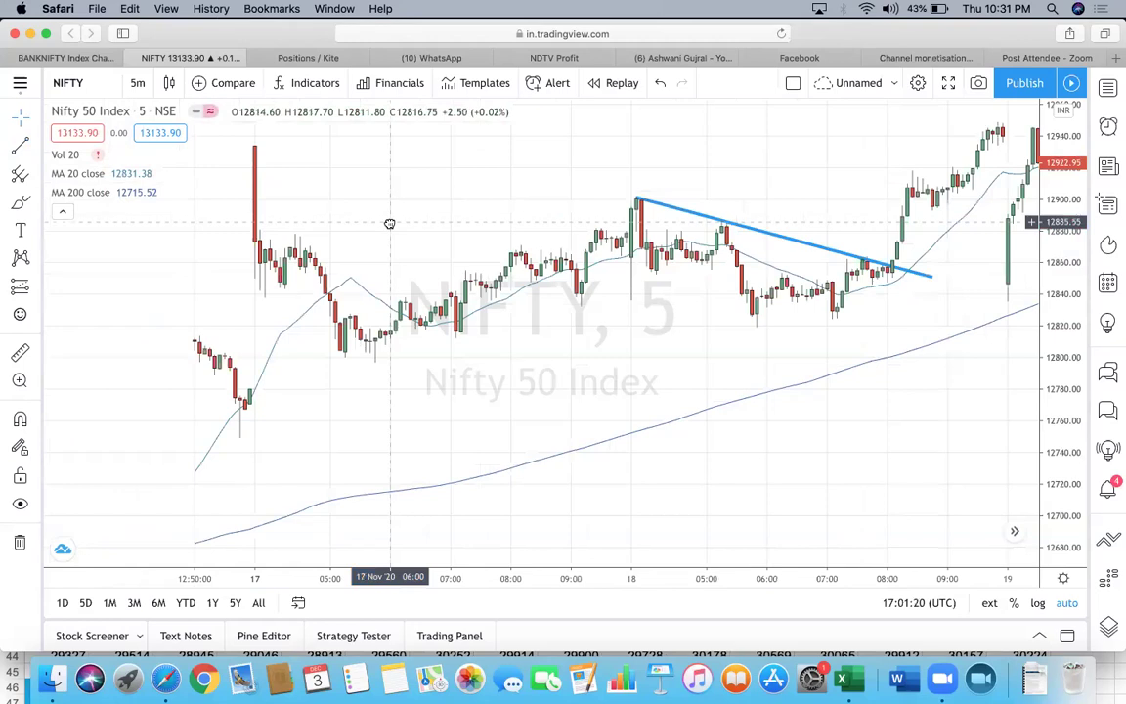
click(34, 146)
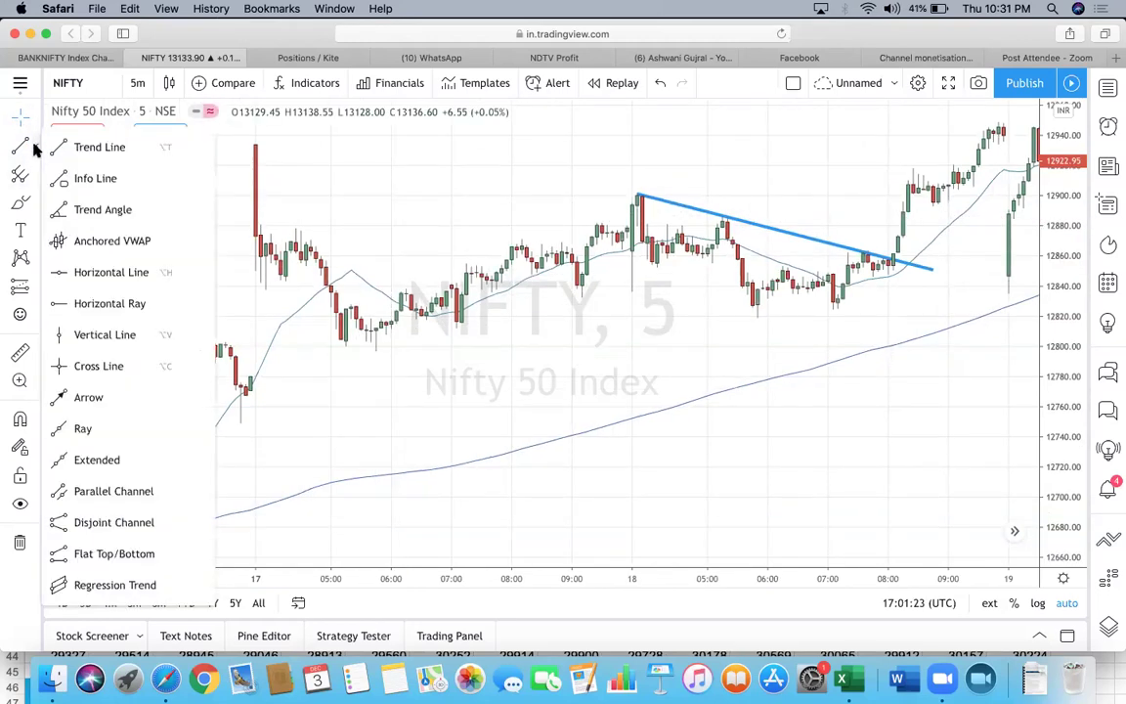
click(93, 145)
click(255, 146)
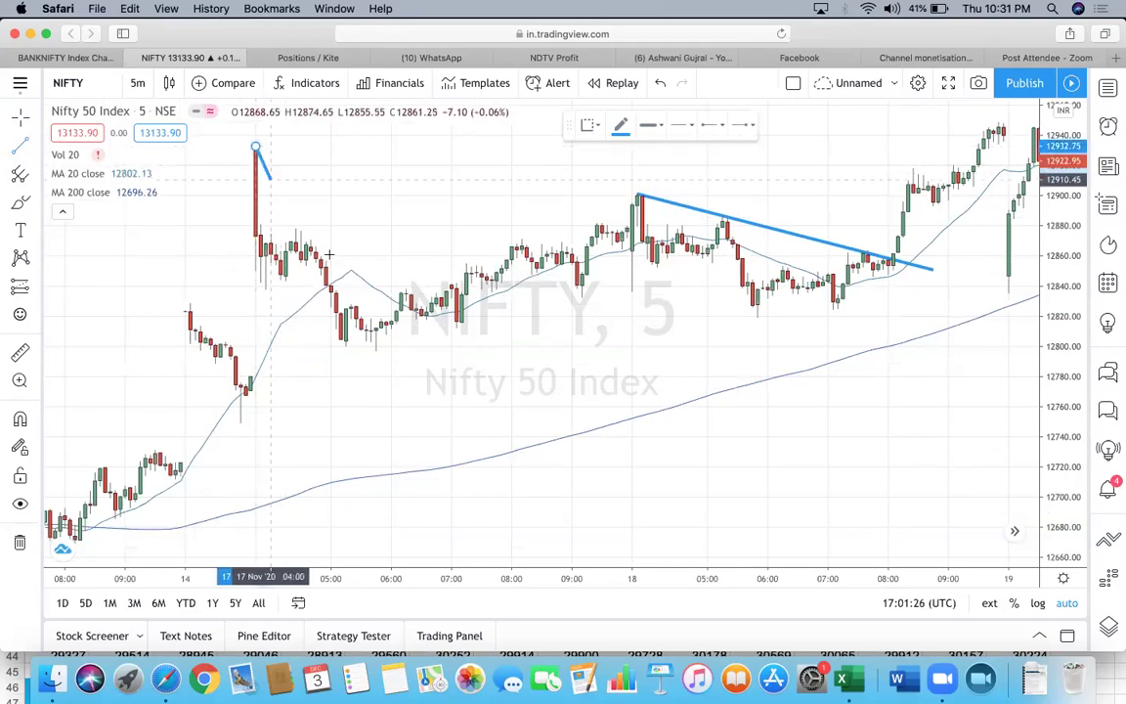
click(386, 347)
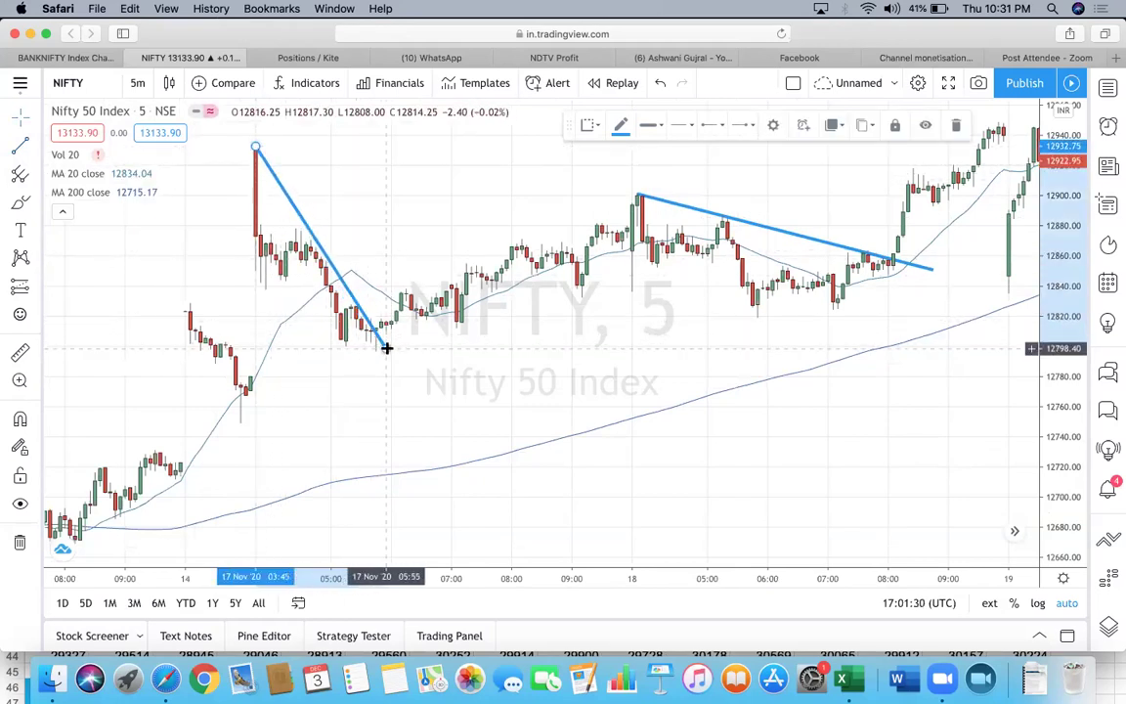
click(400, 380)
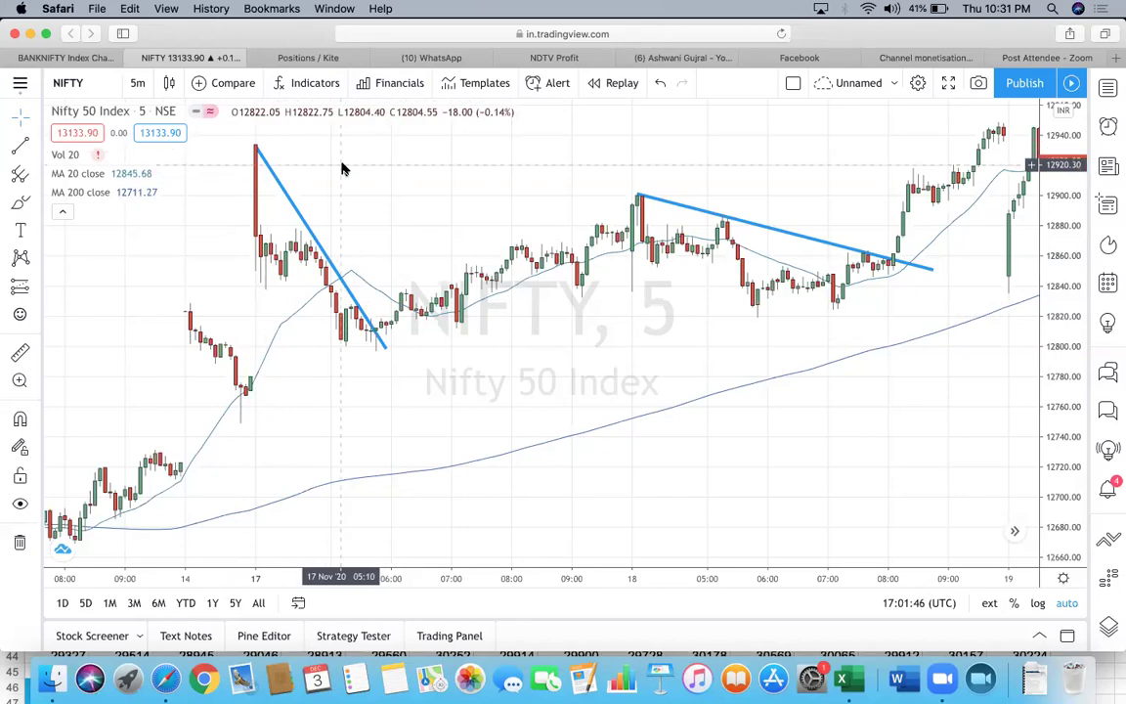
drag(284, 280, 335, 344)
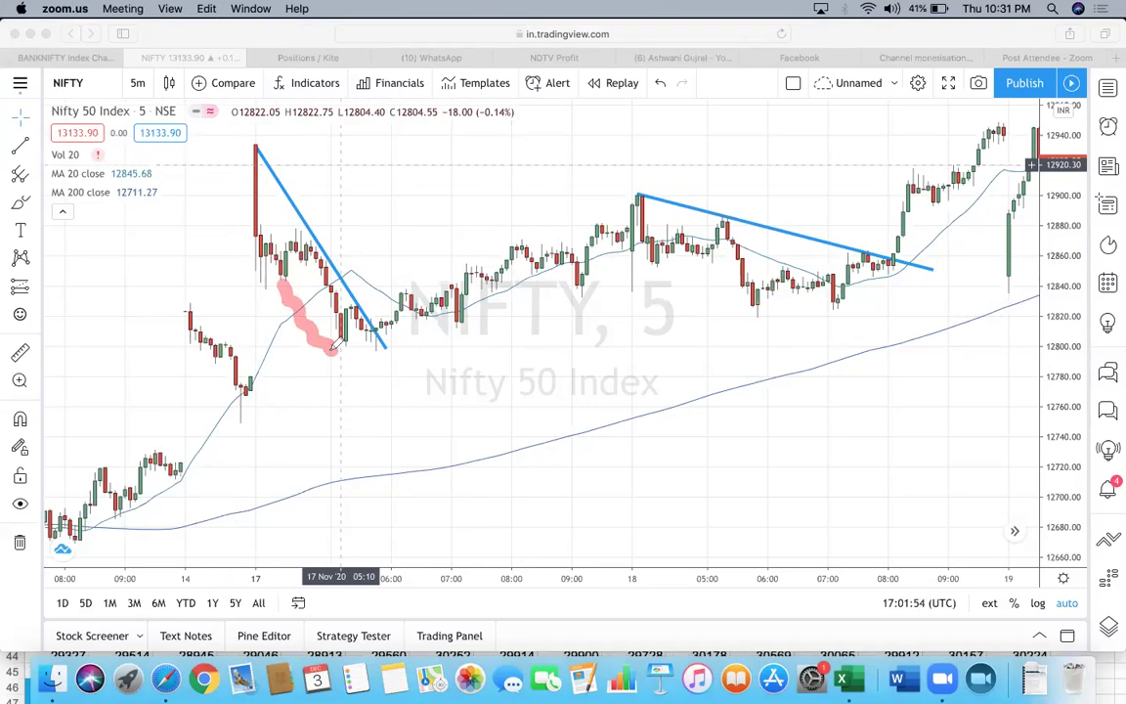
- Replace the 17 November decline tracing with a highlight line across the morning consolidation, rising from about 12,850 to 12,860
click(690, 101)
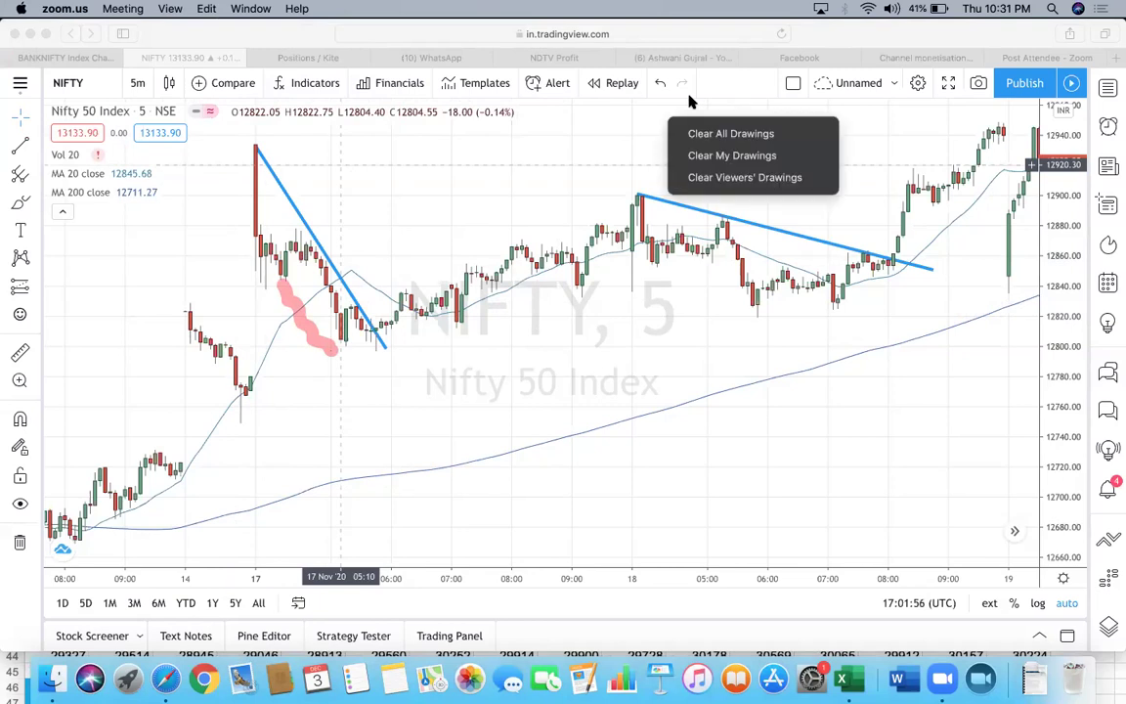
click(721, 137)
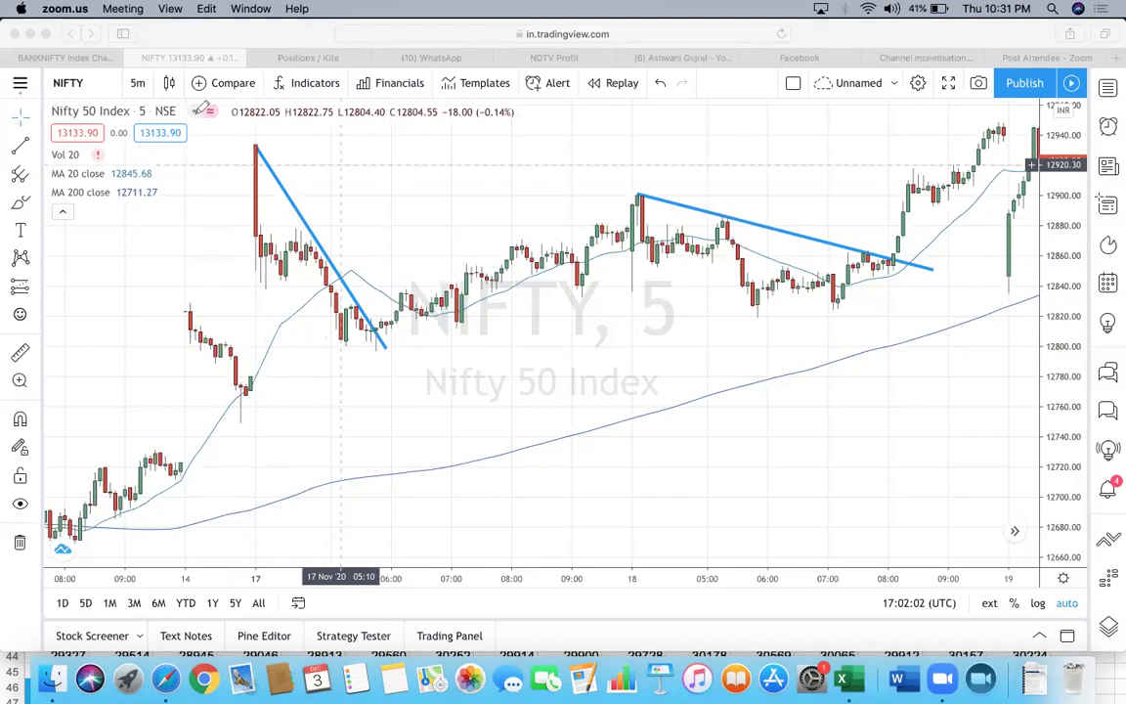
drag(188, 268, 349, 244)
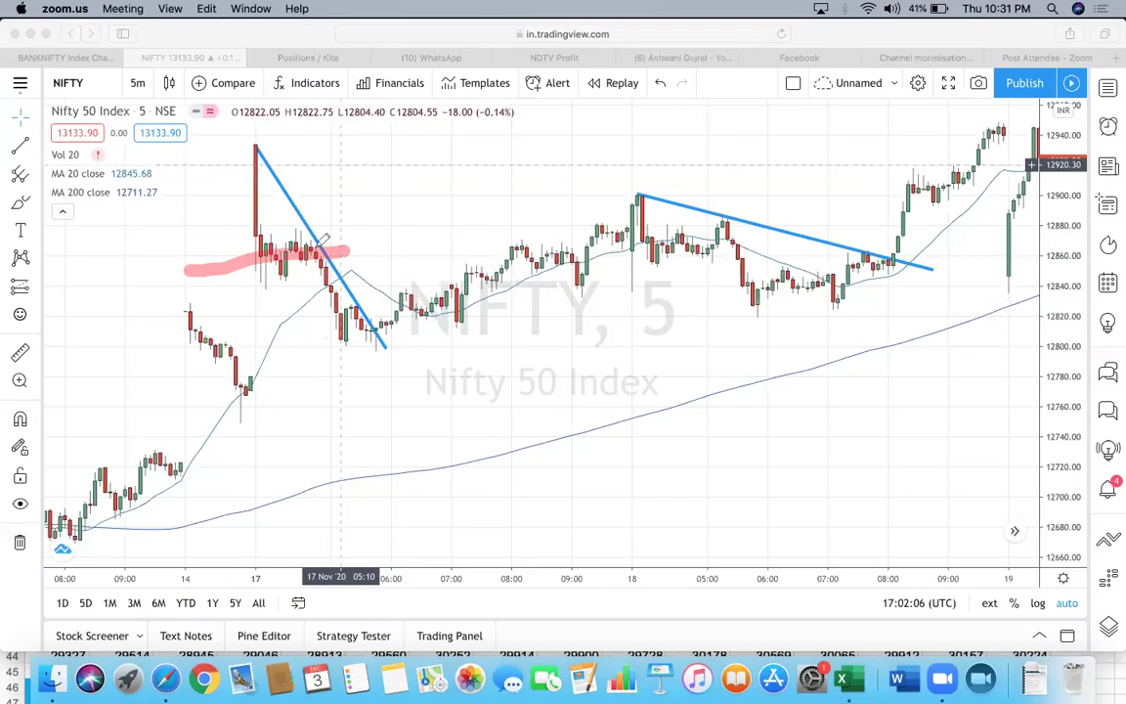
- Clear all drawings from the 17 November session and return to the chart
click(691, 97)
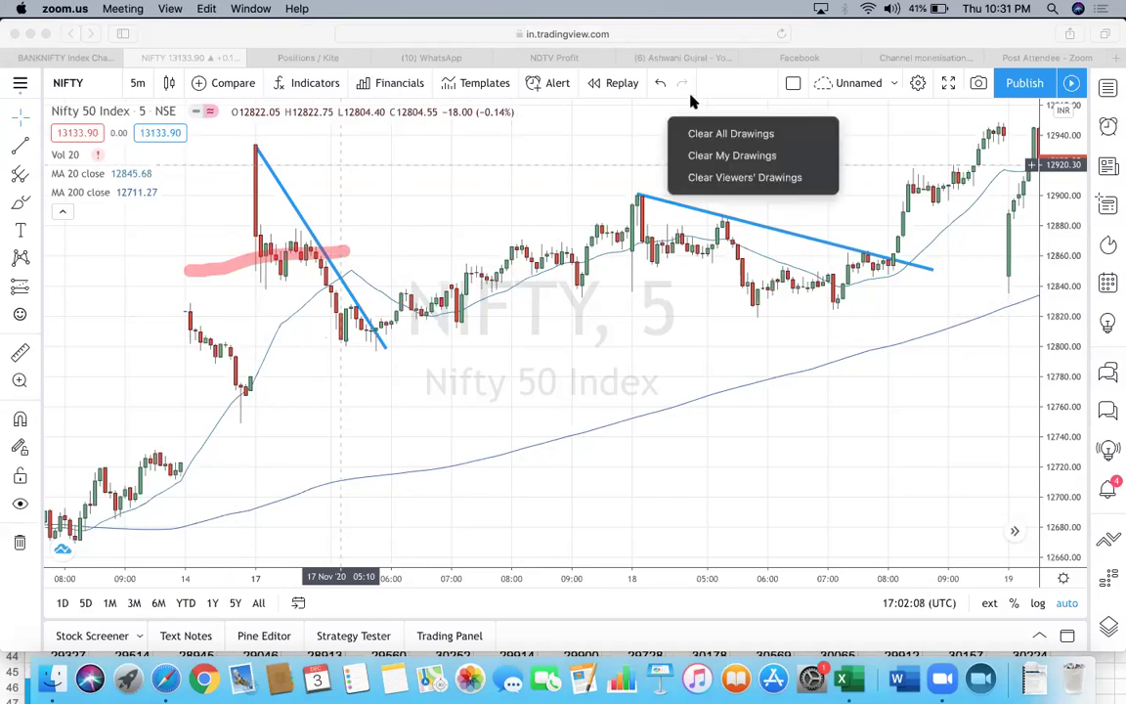
click(703, 136)
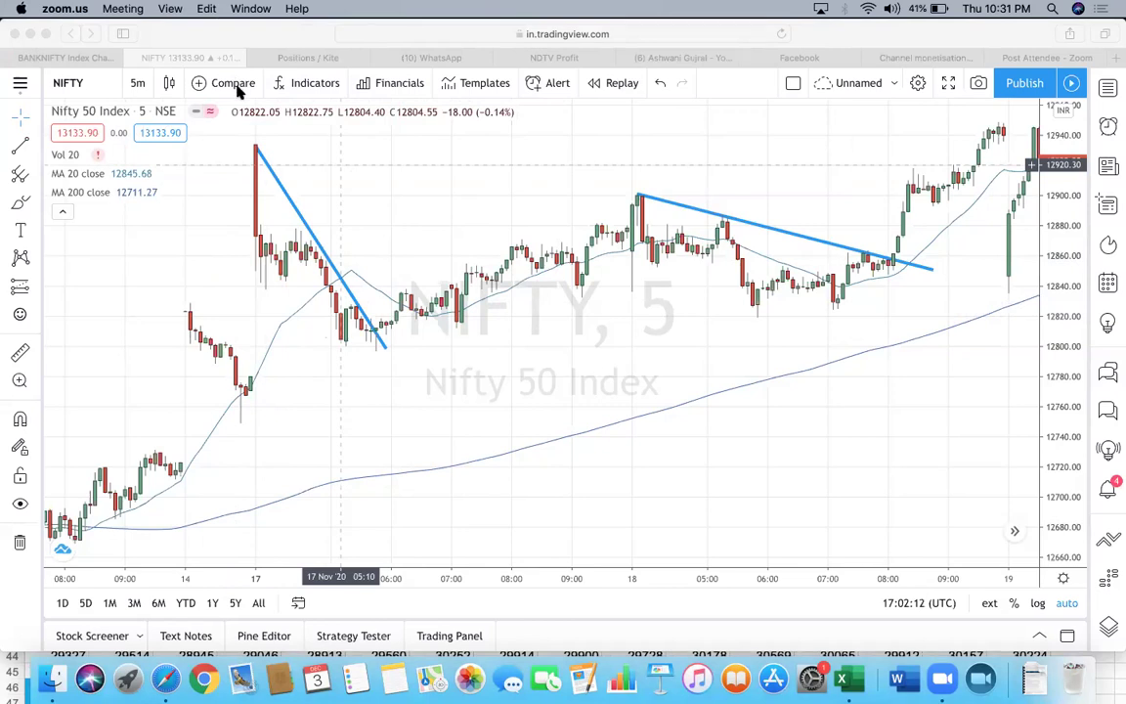
click(188, 227)
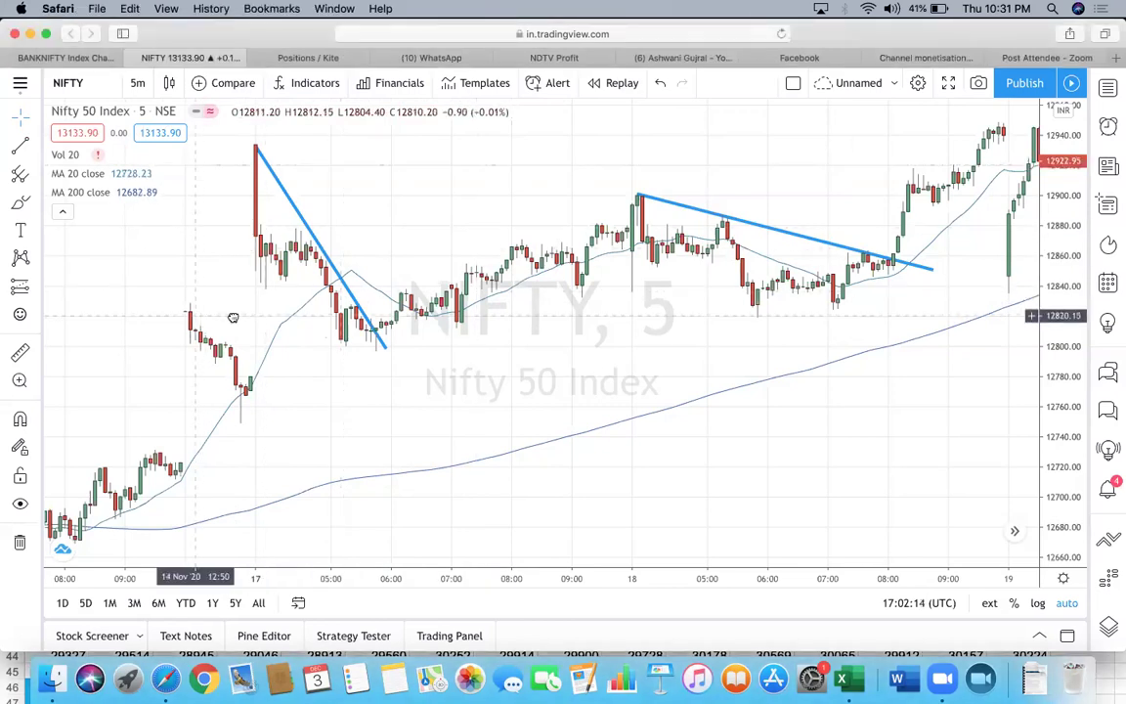
- Annotate 12 November: the previous day's high near 12,760, strokes at the opening high and the pullback to the 20-period average, and the low near 12,625
drag(233, 318, 611, 286)
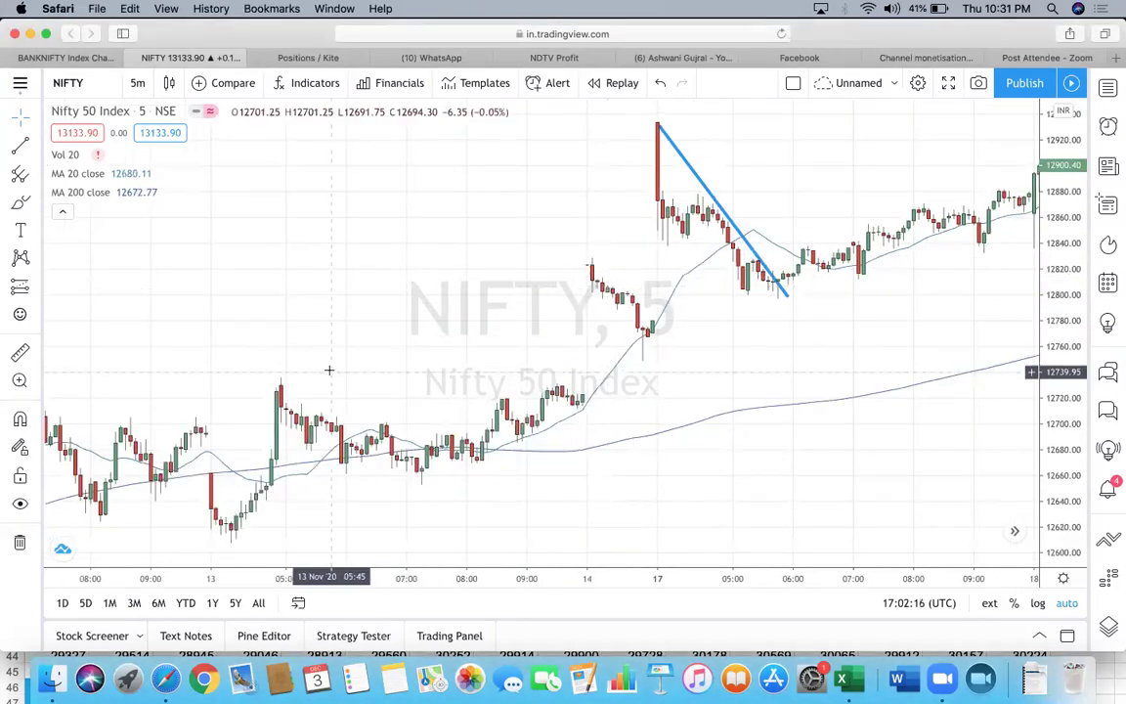
scroll(748, 249, left, 10)
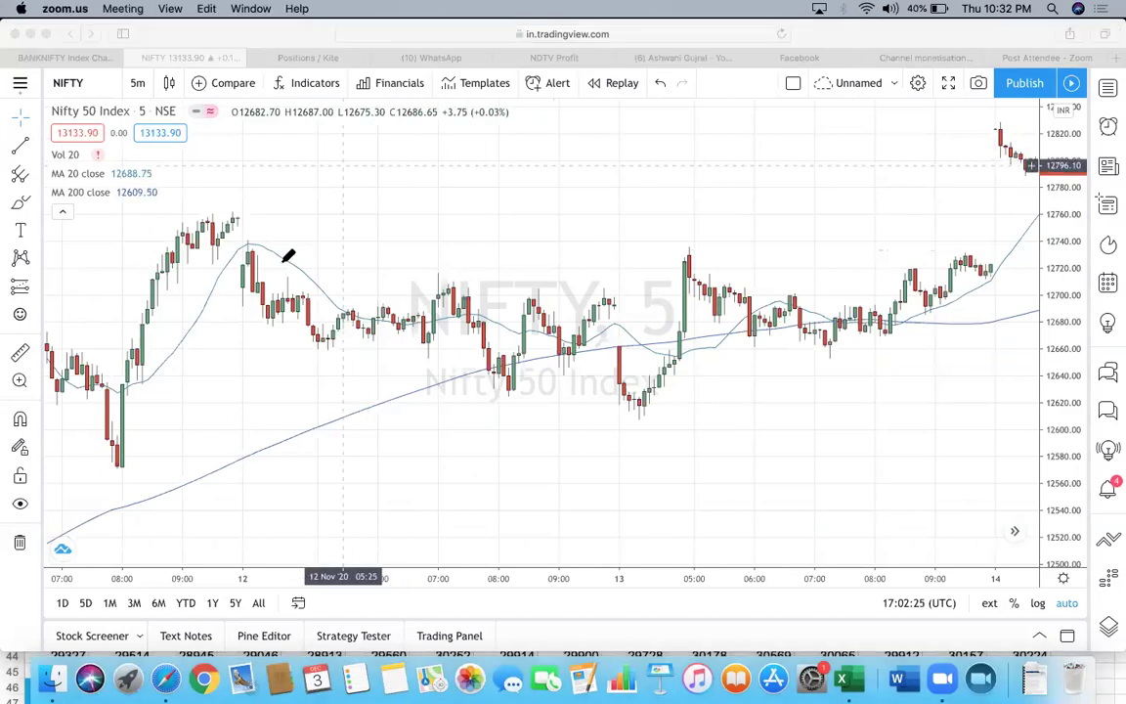
drag(260, 244, 295, 212)
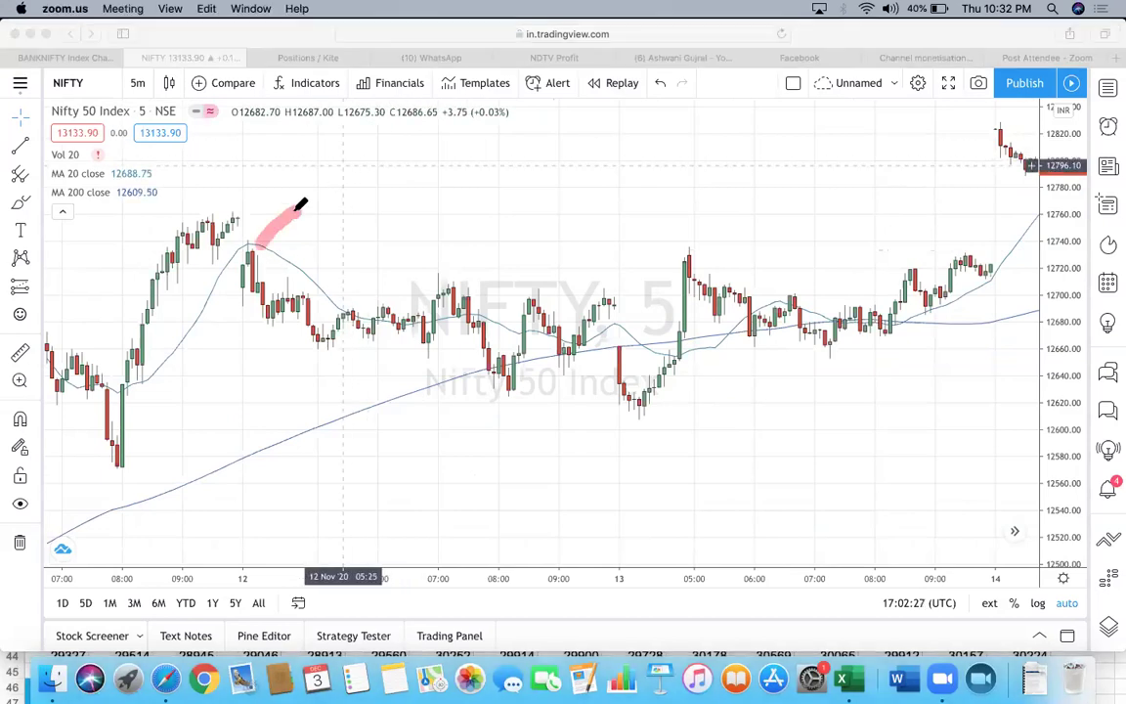
drag(176, 212, 241, 213)
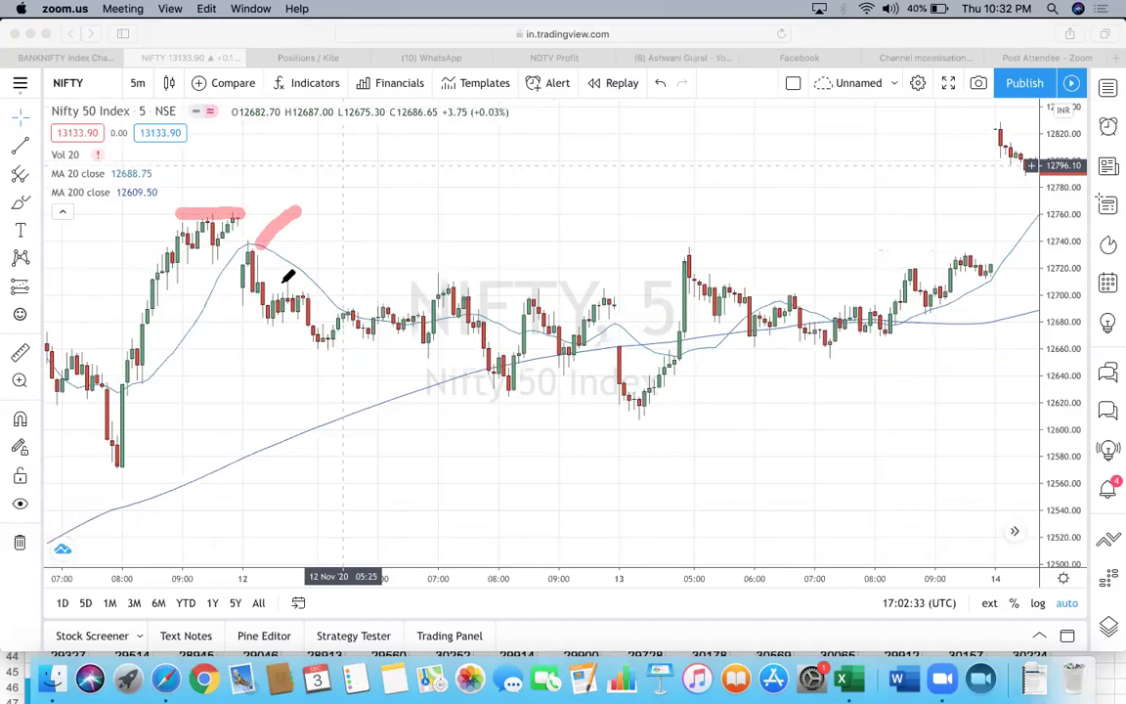
drag(302, 282, 362, 228)
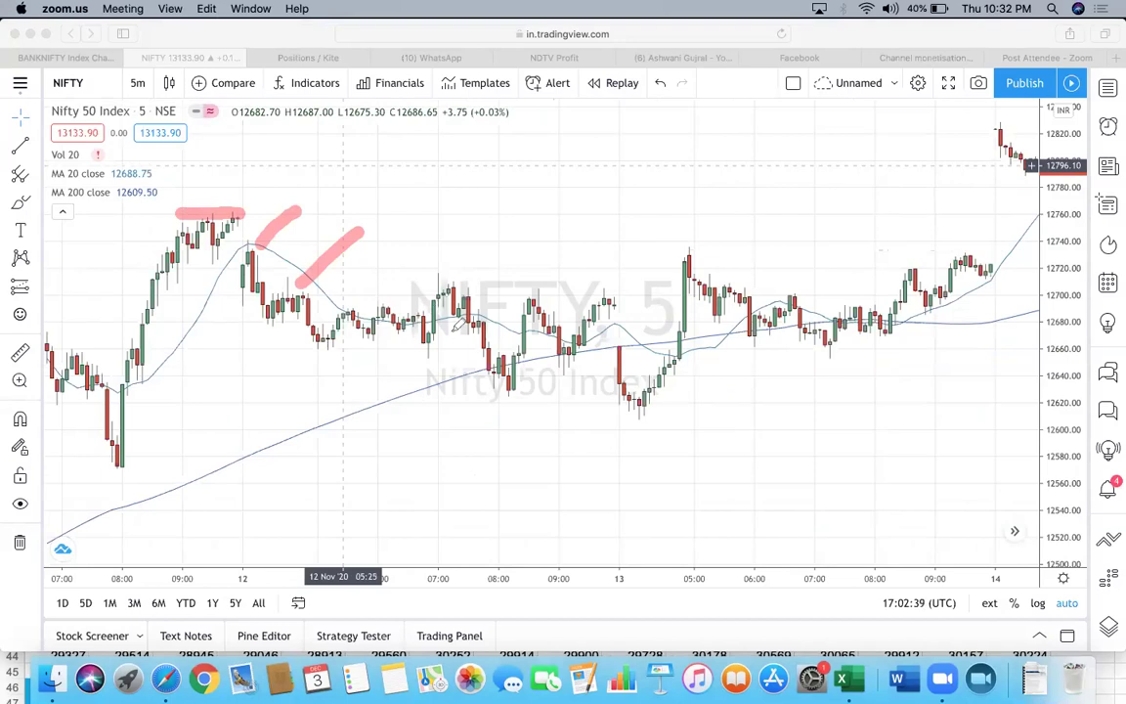
drag(489, 394, 524, 393)
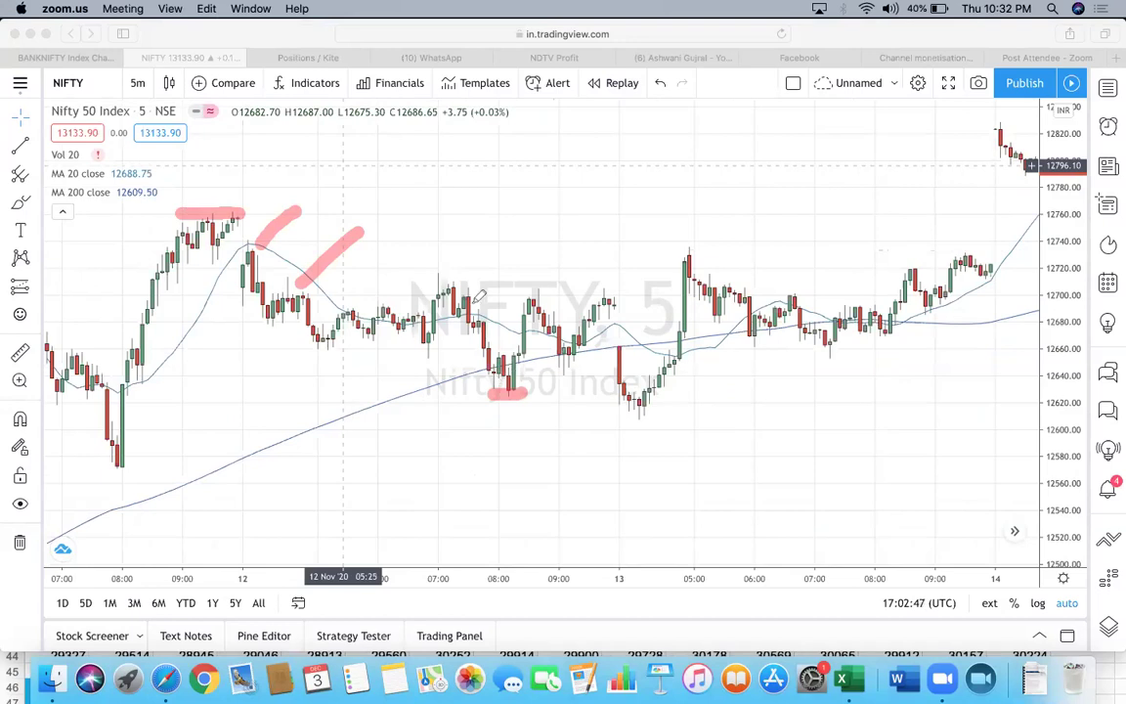
- Clear all drawings from the 12 November session and return to the chart
click(688, 93)
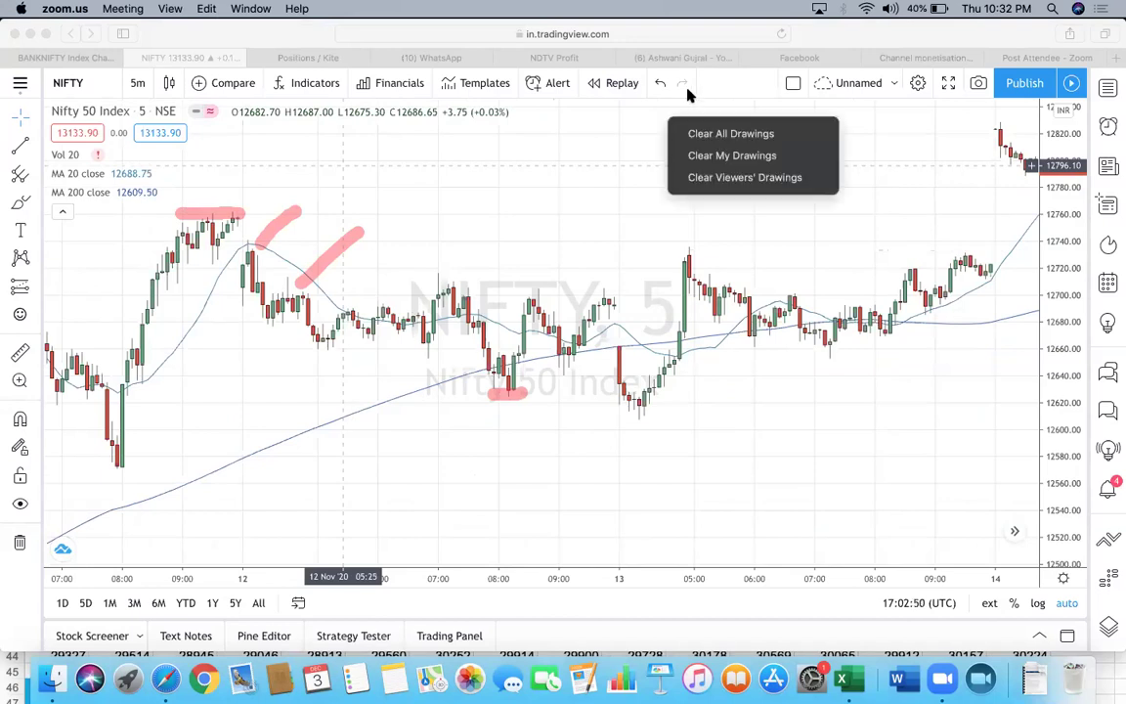
click(730, 137)
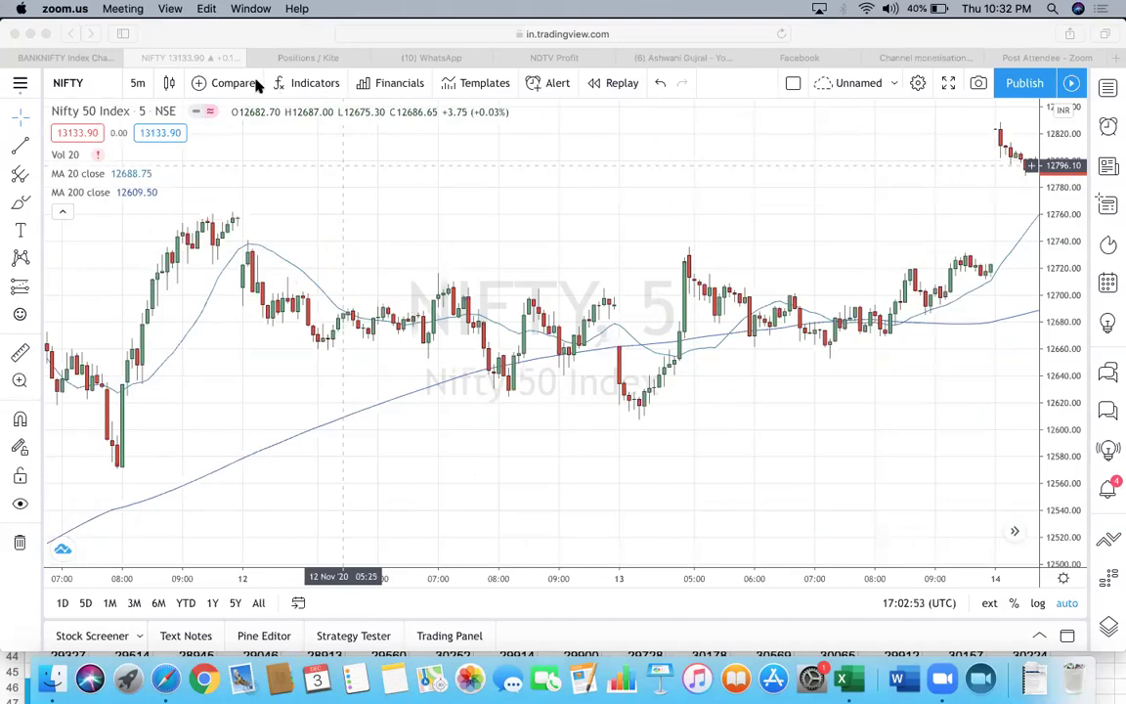
click(226, 171)
- Annotate the 11 November morning: strokes at the lower highs, support near 12,710, and the opening rise from about 12,655 with its following swings
scroll(586, 214, left, 10)
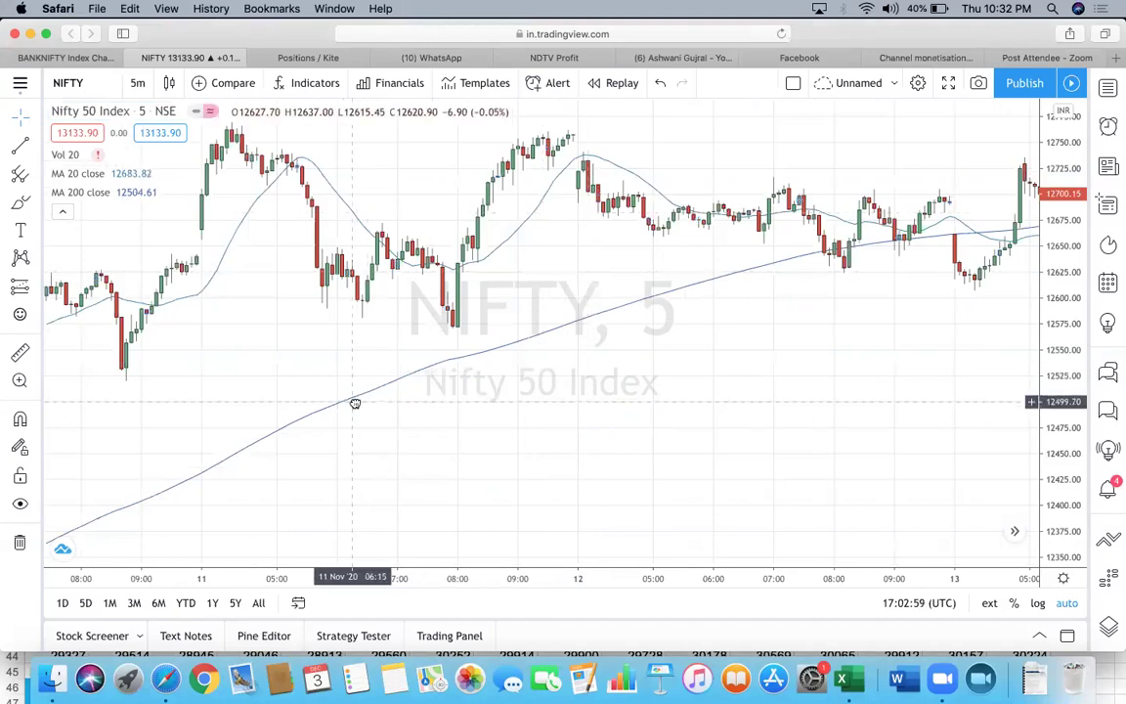
drag(352, 402, 472, 395)
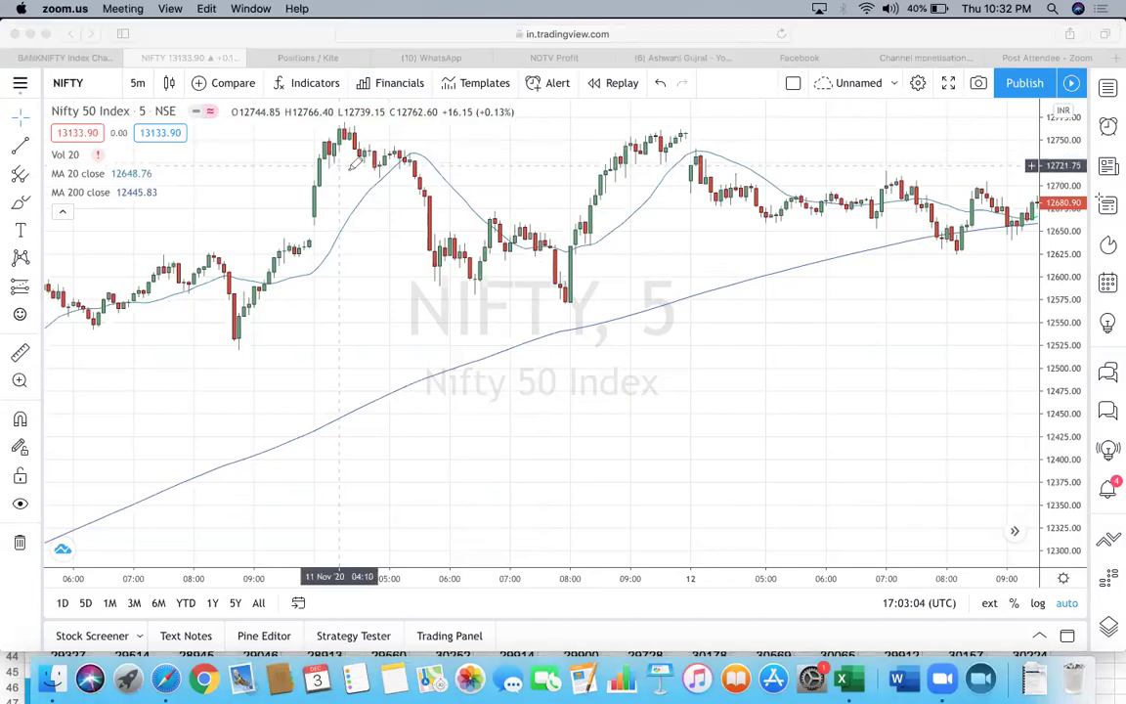
drag(364, 139, 468, 138)
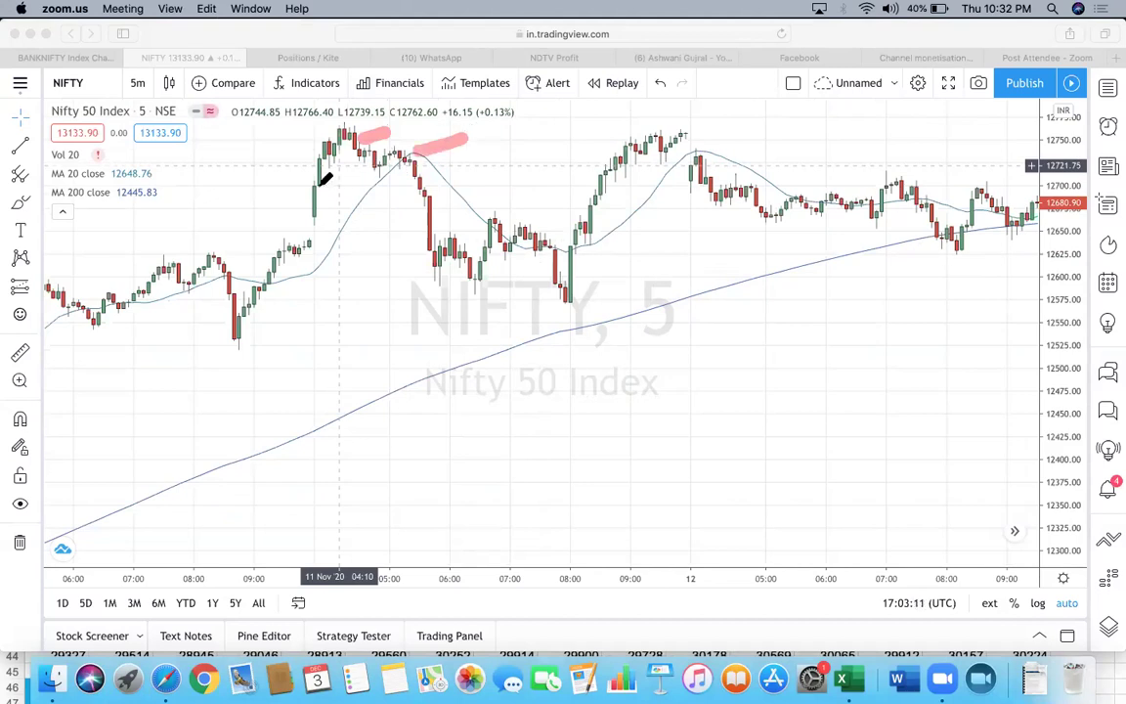
drag(320, 176, 431, 176)
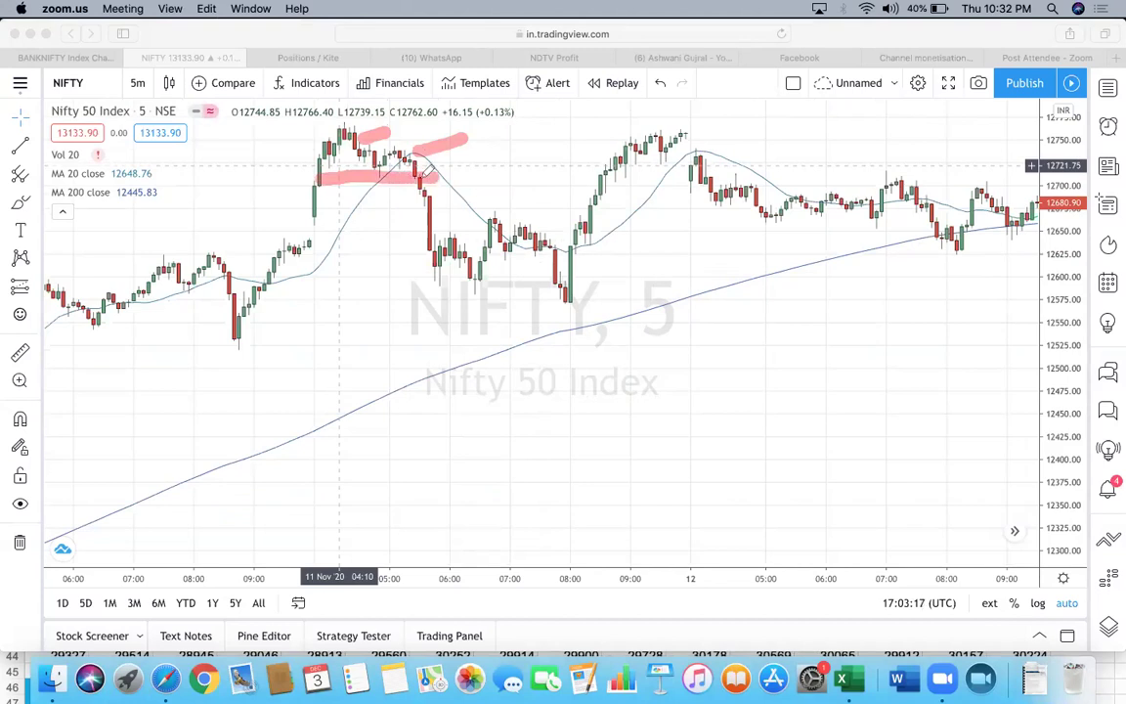
mouse_move(315, 221)
mouse_down()
mouse_move(328, 137)
mouse_move(391, 159)
mouse_move(432, 115)
mouse_up()
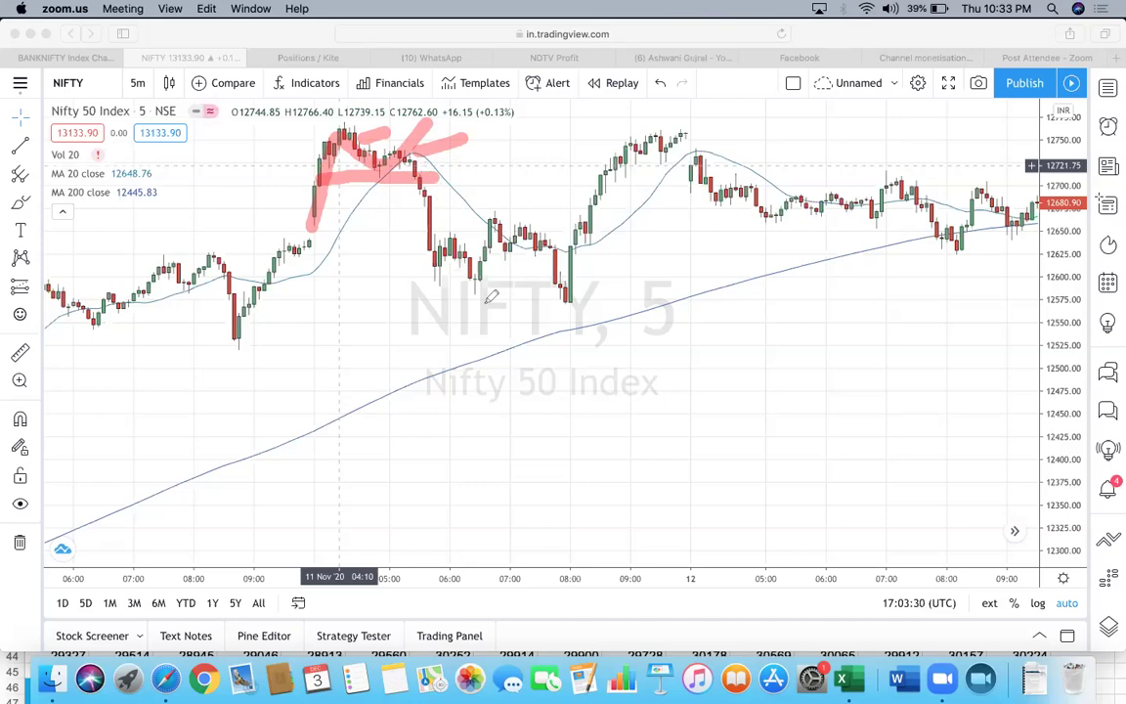
- Mark the 11 November afternoon range with support near 12,570 and resistance near 12,665, and trace the breakout up to about 12,760
drag(447, 324, 601, 301)
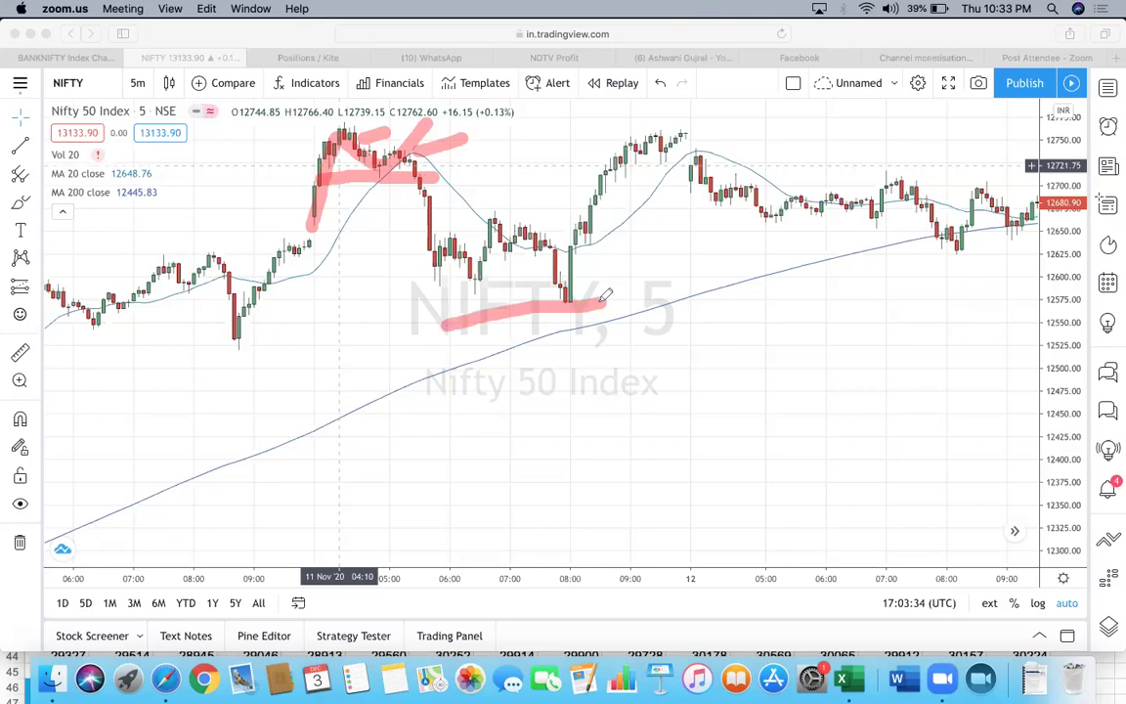
drag(456, 220, 611, 217)
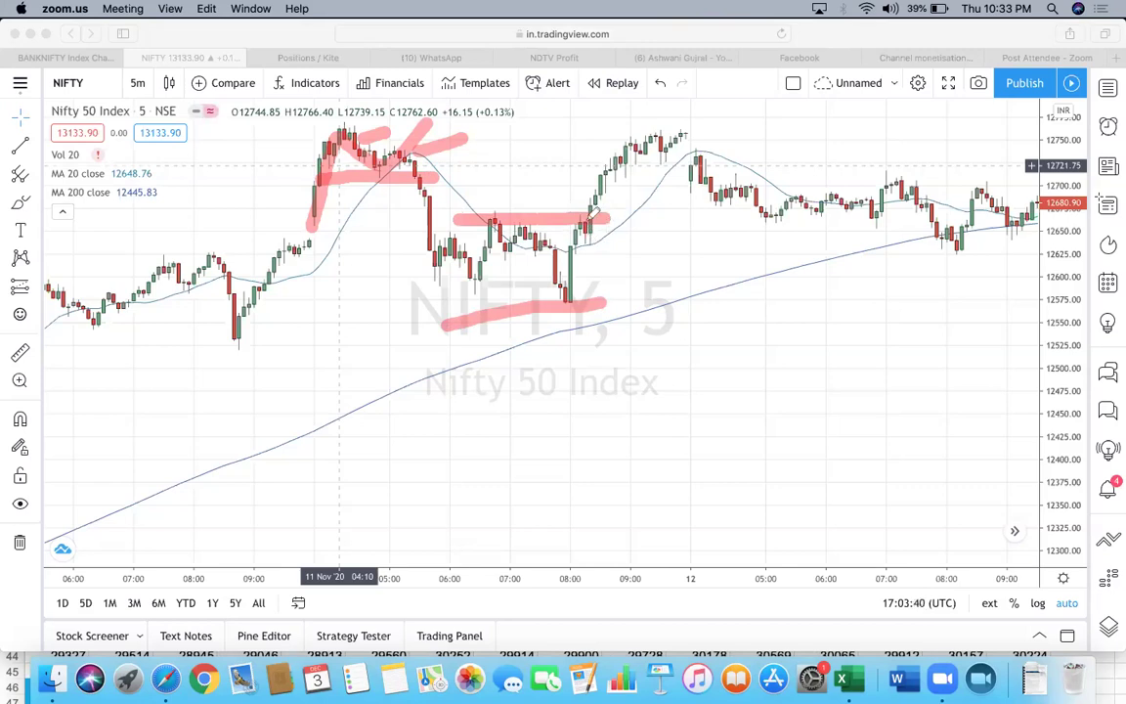
drag(611, 195, 681, 124)
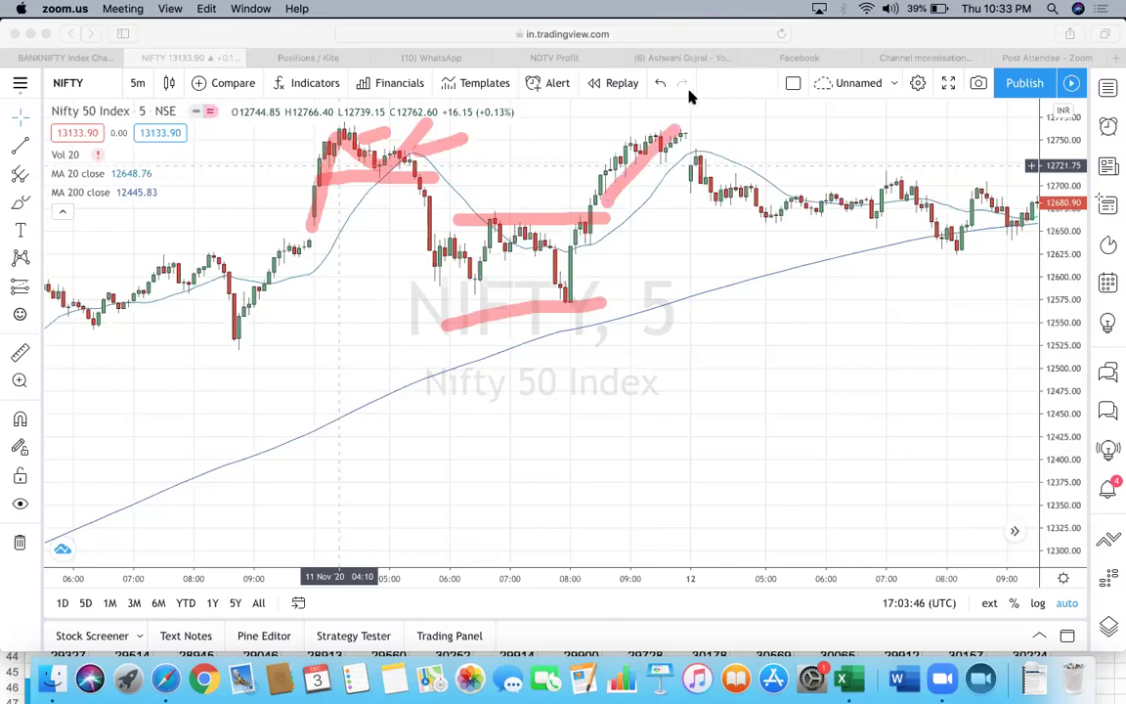
- Clear all drawings from the 11 November session and return to the chart
right_click(674, 118)
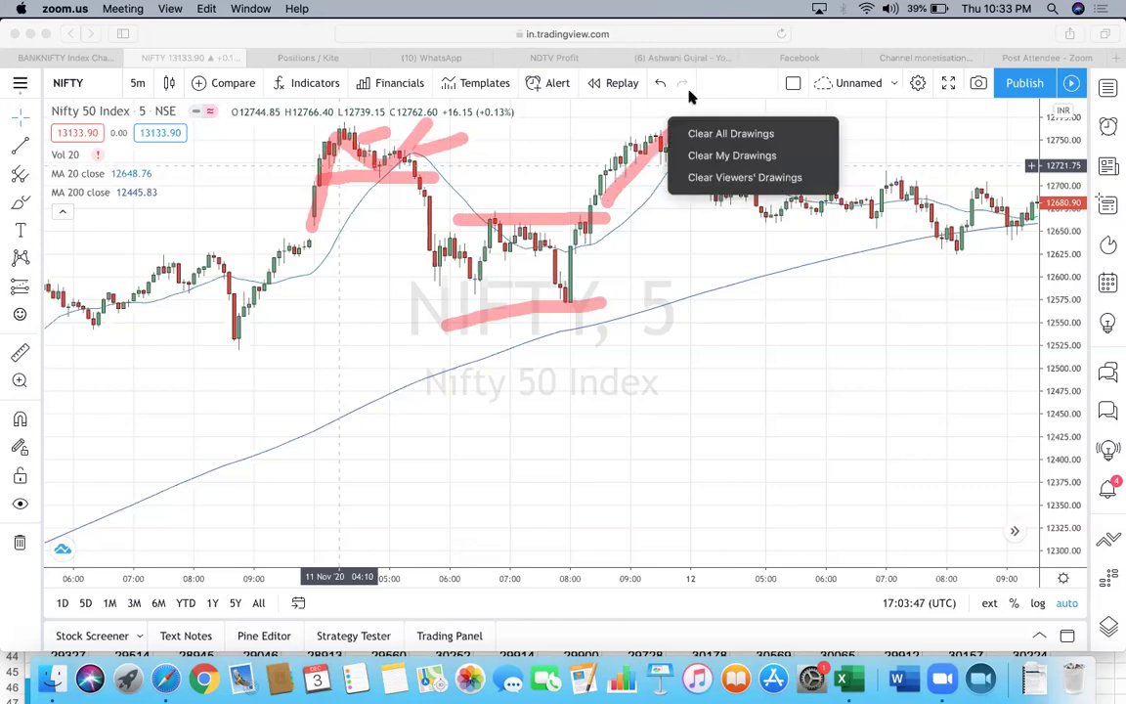
click(734, 134)
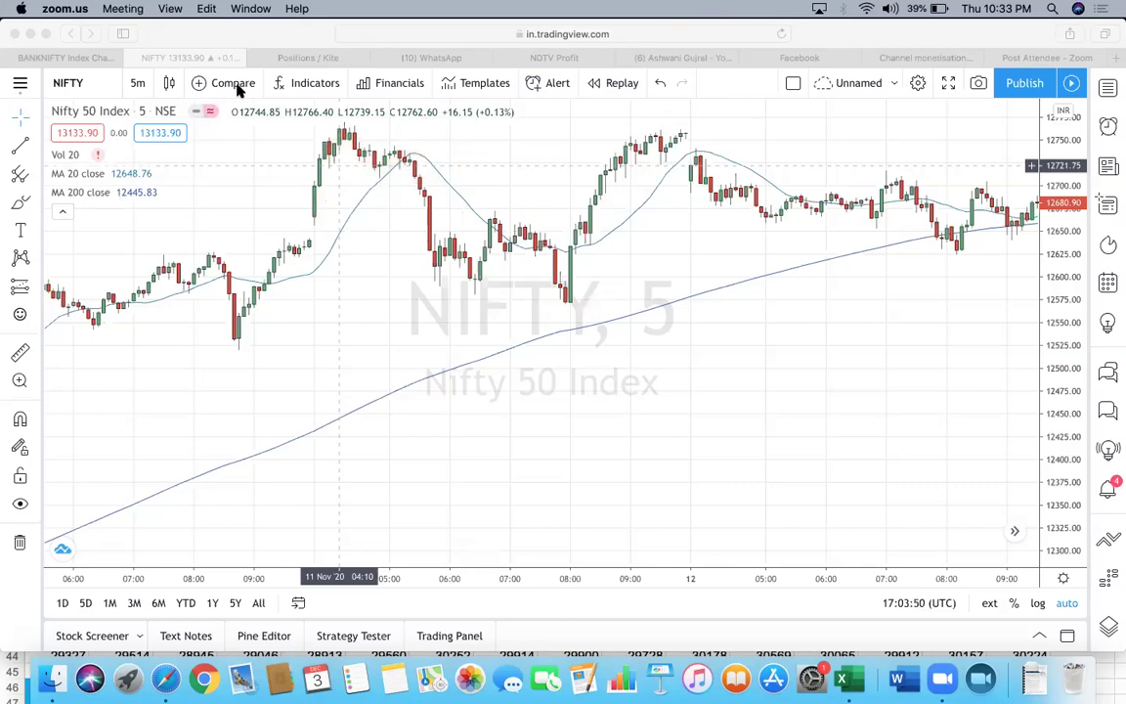
click(189, 242)
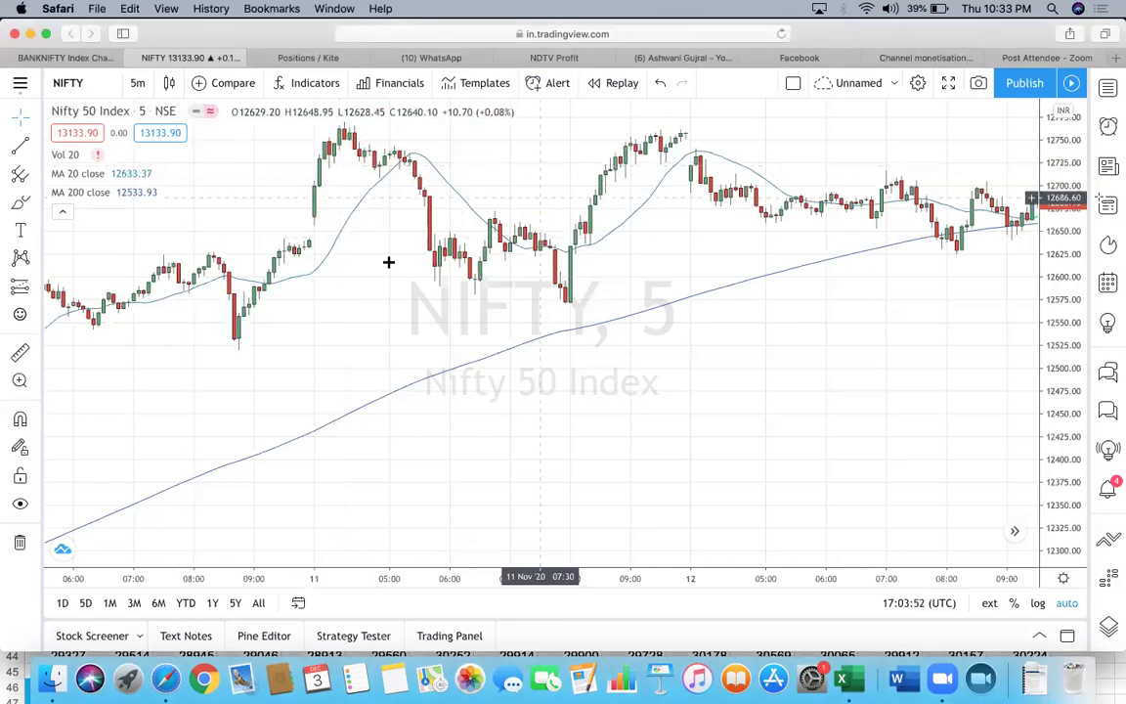
- Examine the NIFTY price action across the 9, 10 and 11 November sessions
drag(201, 289, 674, 161)
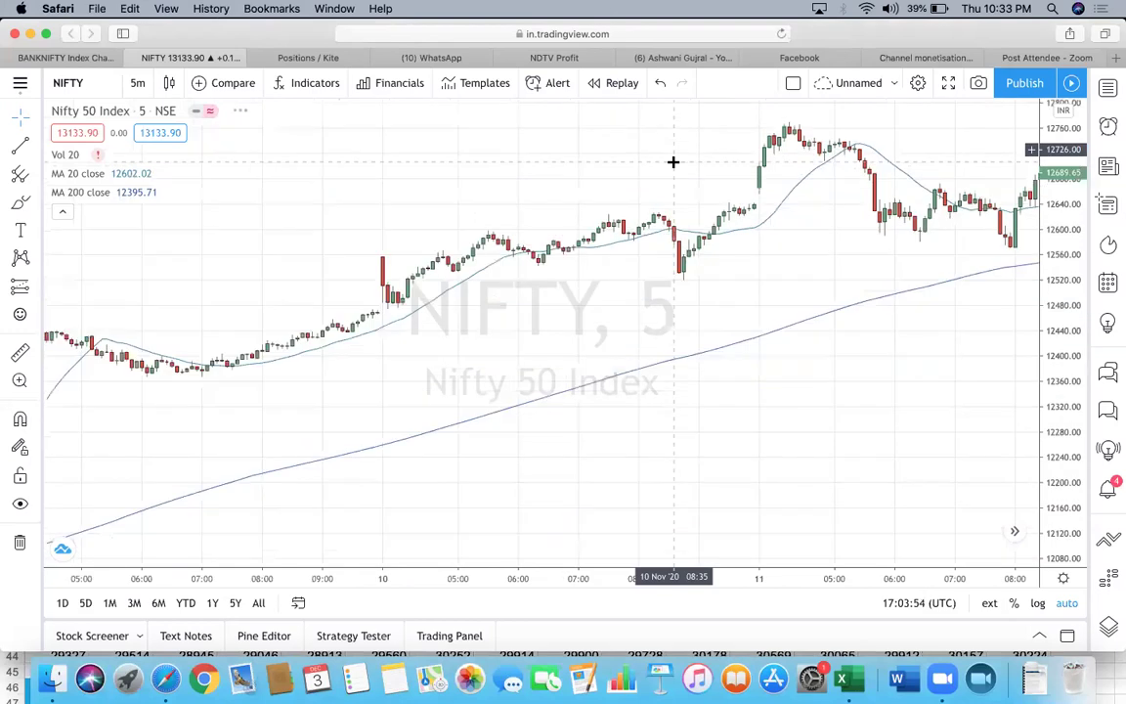
drag(494, 352, 615, 329)
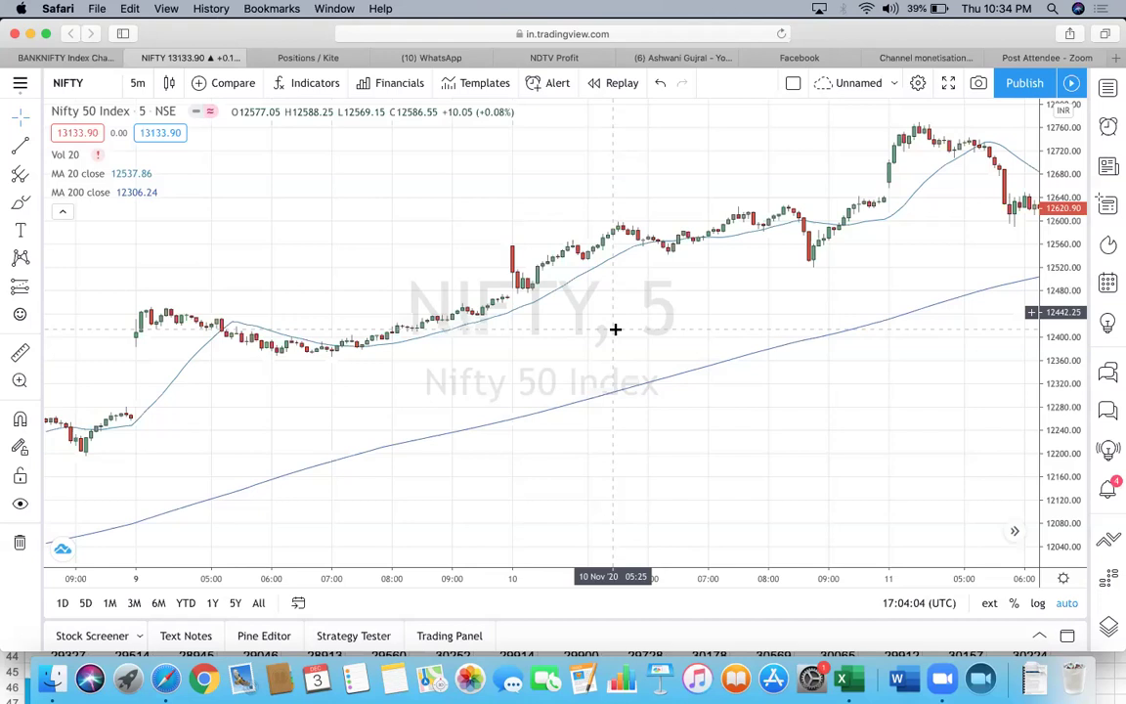
scroll(516, 331, right, 5)
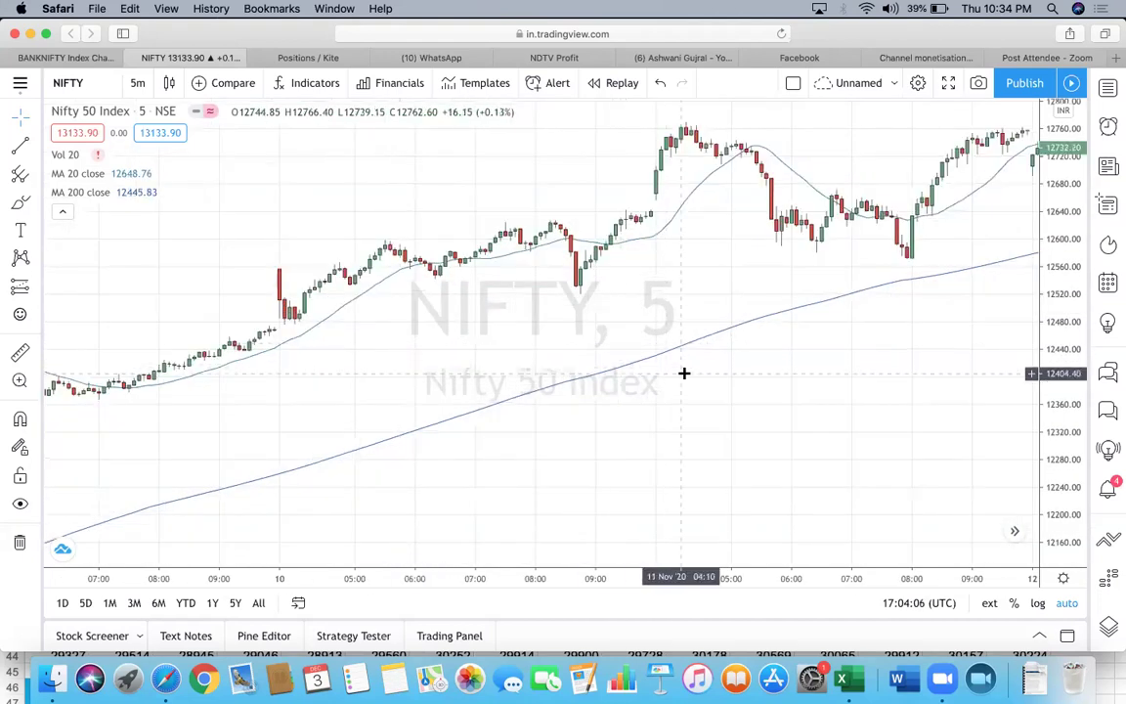
drag(685, 372, 309, 402)
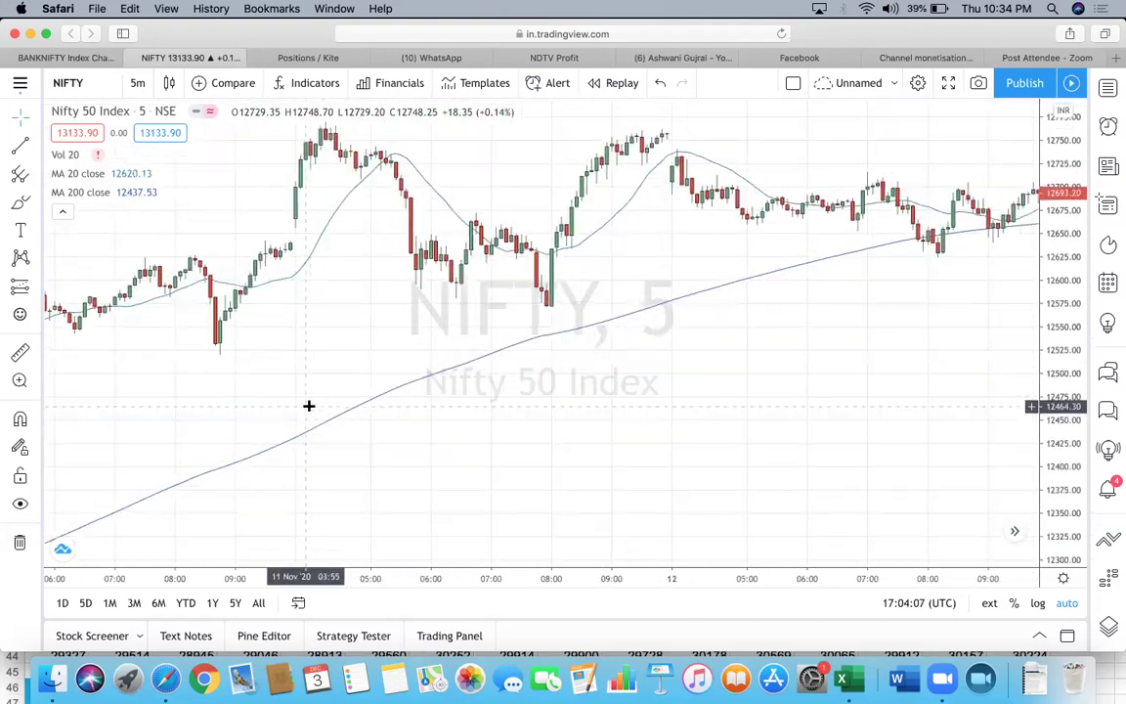
- At the latest bars, mark 3 December resistance near 13,150 and sketch a 4 December dip onto it rebounding to about 13,220, with an arrow
click(1015, 533)
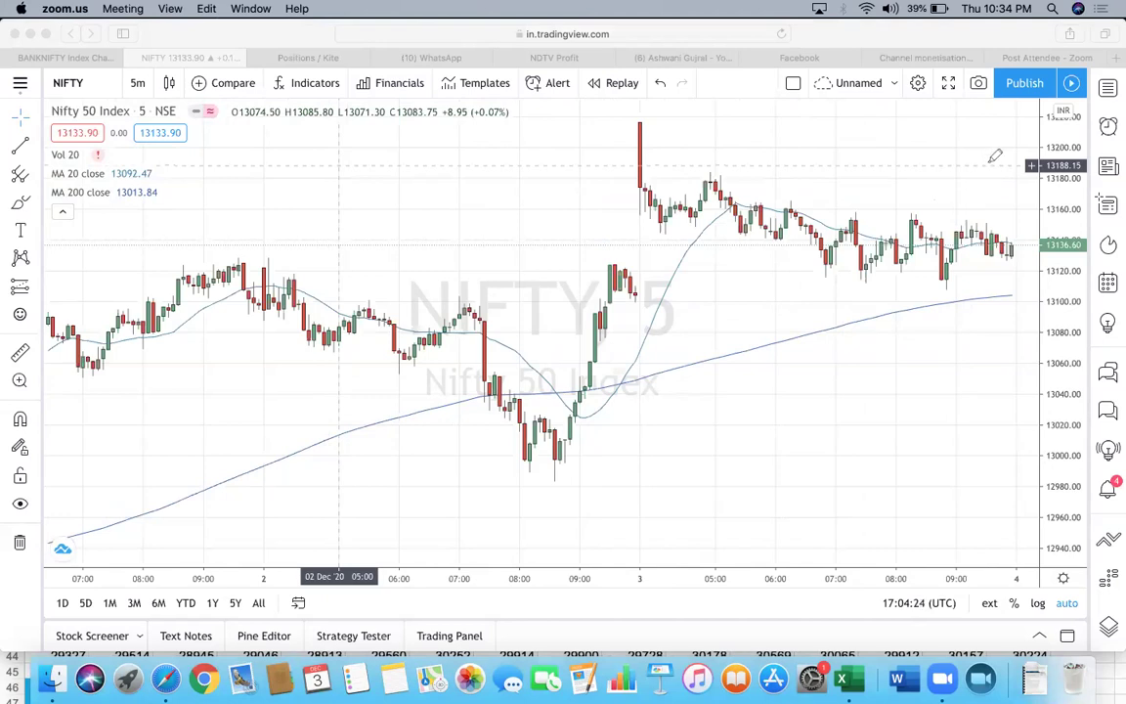
drag(988, 166, 1008, 211)
mouse_move(918, 139)
mouse_down()
mouse_move(965, 156)
mouse_move(957, 159)
mouse_up()
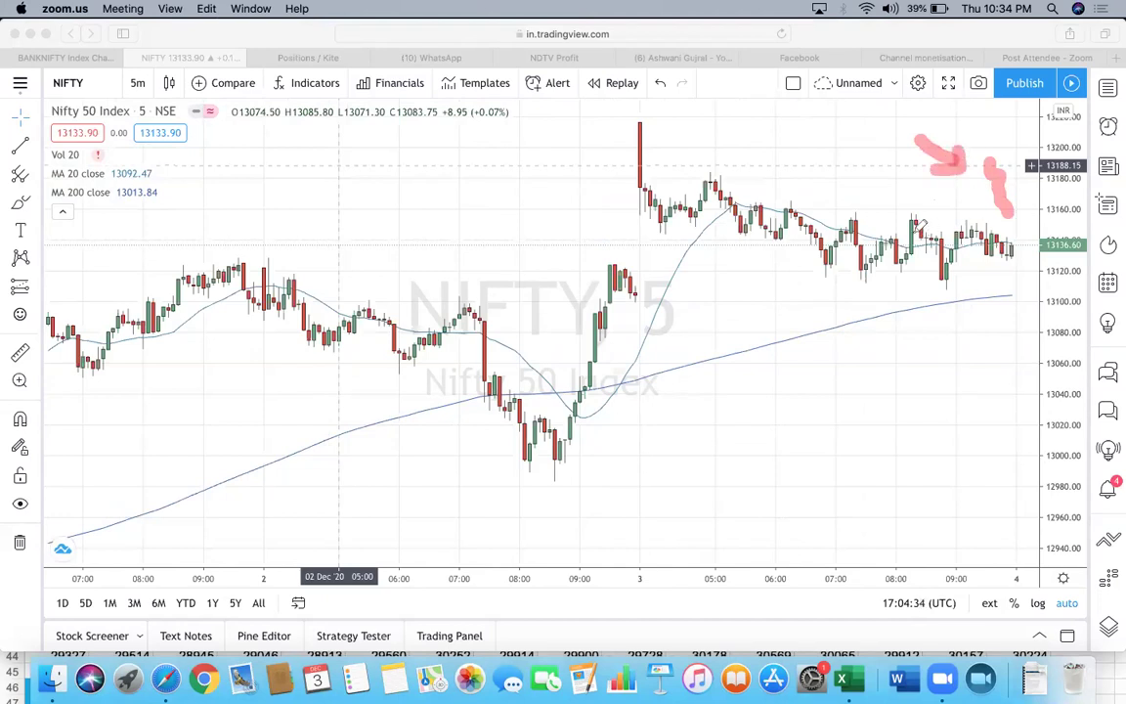
mouse_move(958, 231)
mouse_down()
mouse_move(1027, 217)
mouse_move(1037, 144)
mouse_move(1073, 111)
mouse_up()
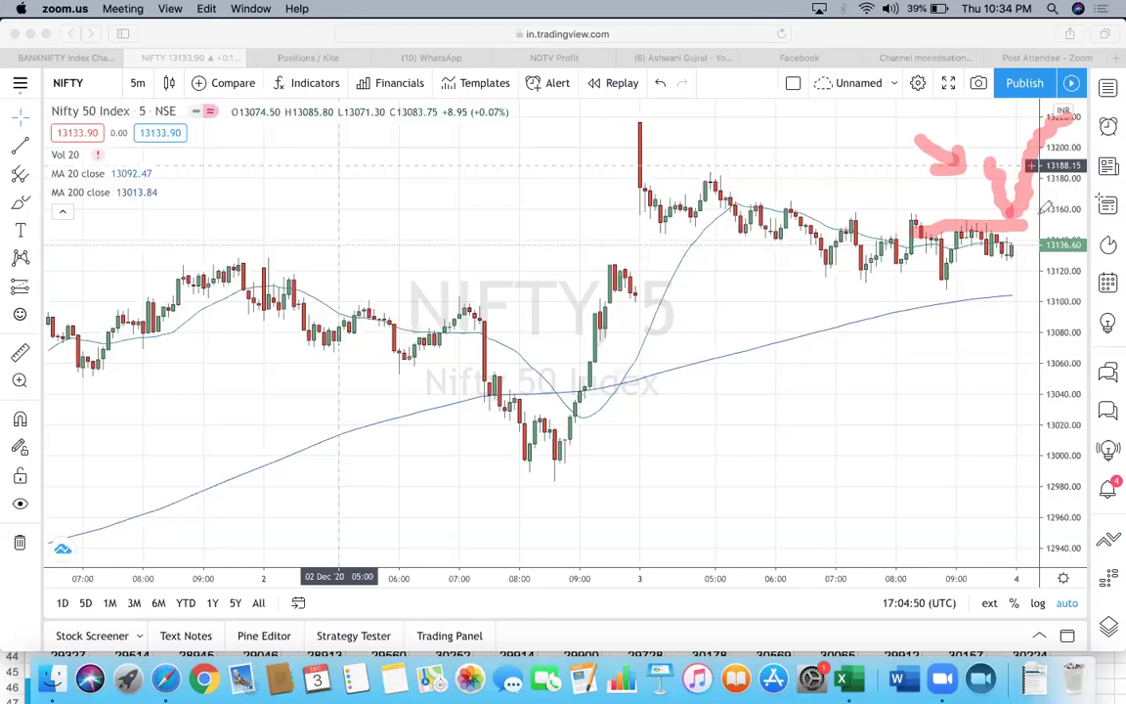
- Sketch a 4 December fall from about 13,160, mark support near 13,108, and trace a failed rise beneath it turning down to about 13,070
drag(1044, 209, 1082, 244)
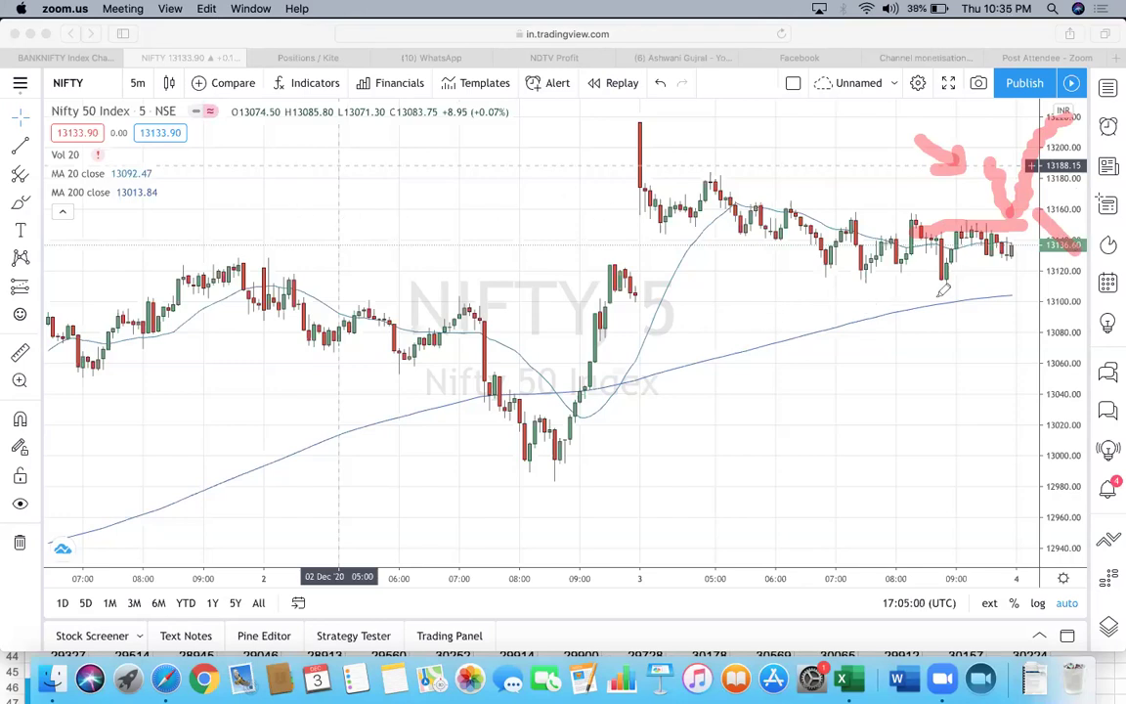
drag(862, 289, 1018, 287)
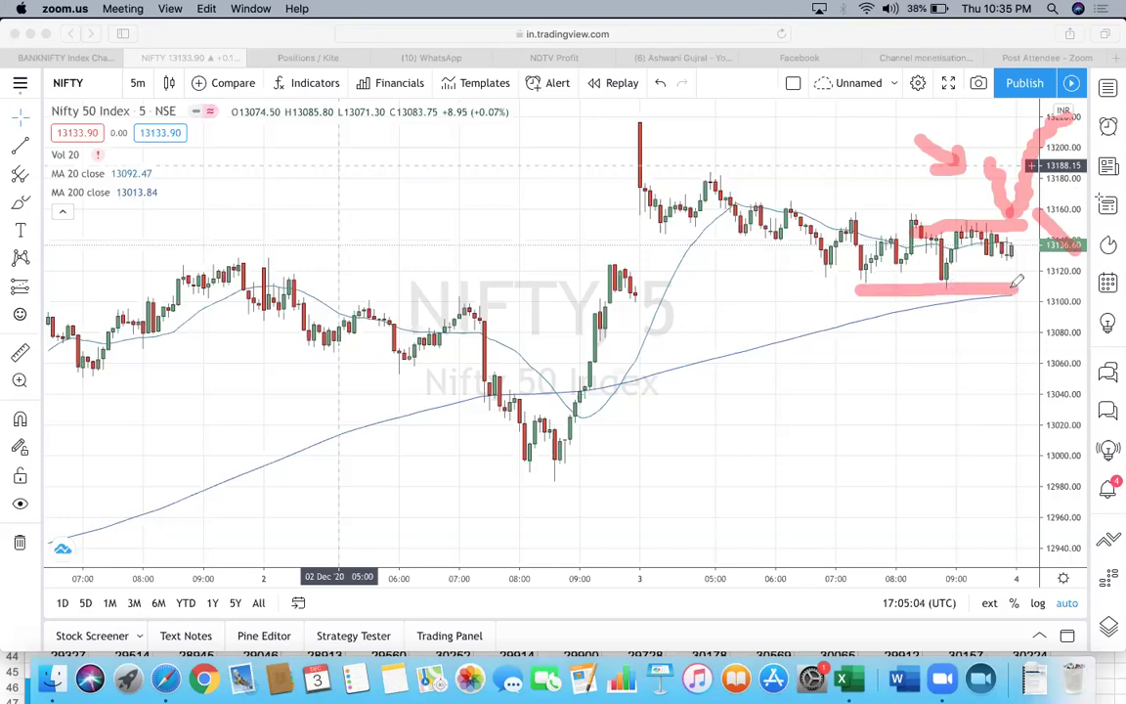
mouse_move(1007, 343)
mouse_down()
mouse_move(1032, 292)
mouse_move(1048, 318)
mouse_move(1087, 340)
mouse_up()
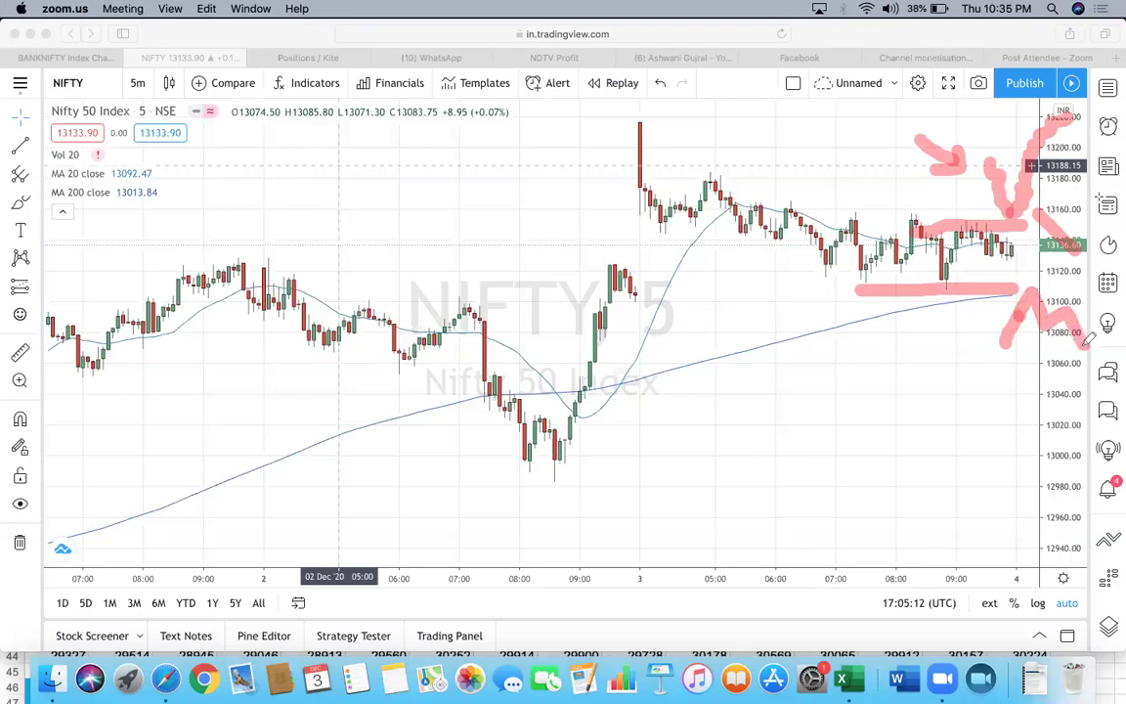
- Clear all drawings from the NIFTY chart and switch the symbol to the NSE index BANKNIFTY by searching for BANK NIFTY
click(685, 94)
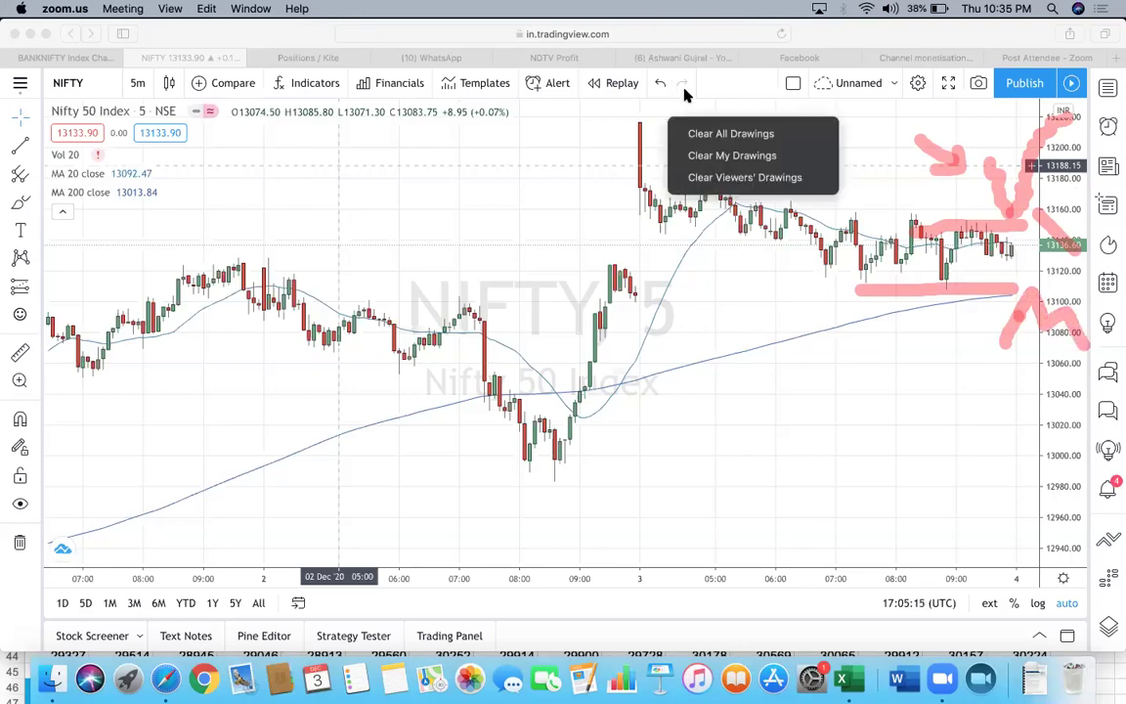
click(720, 134)
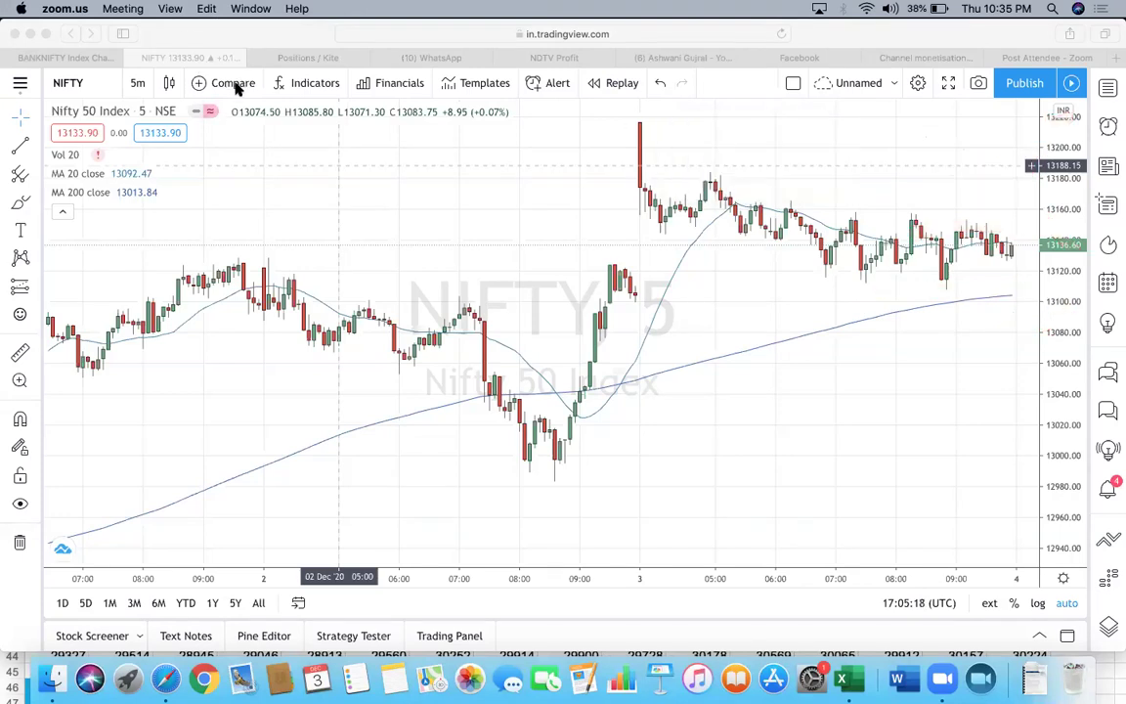
click(88, 85)
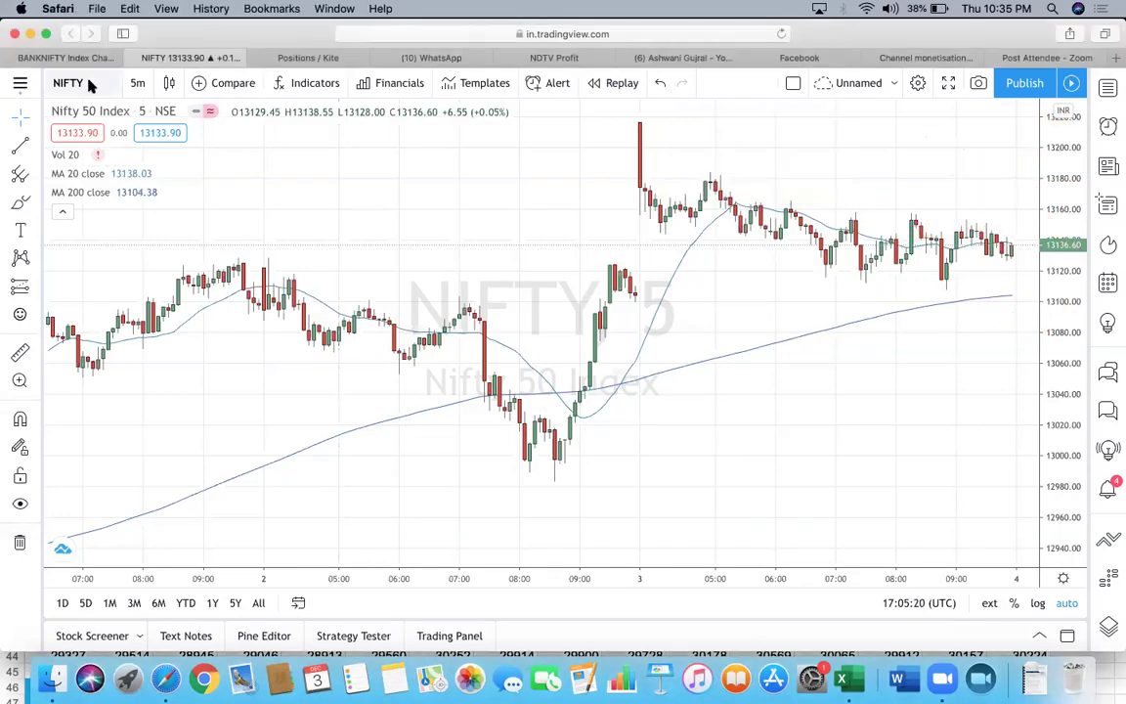
click(89, 86)
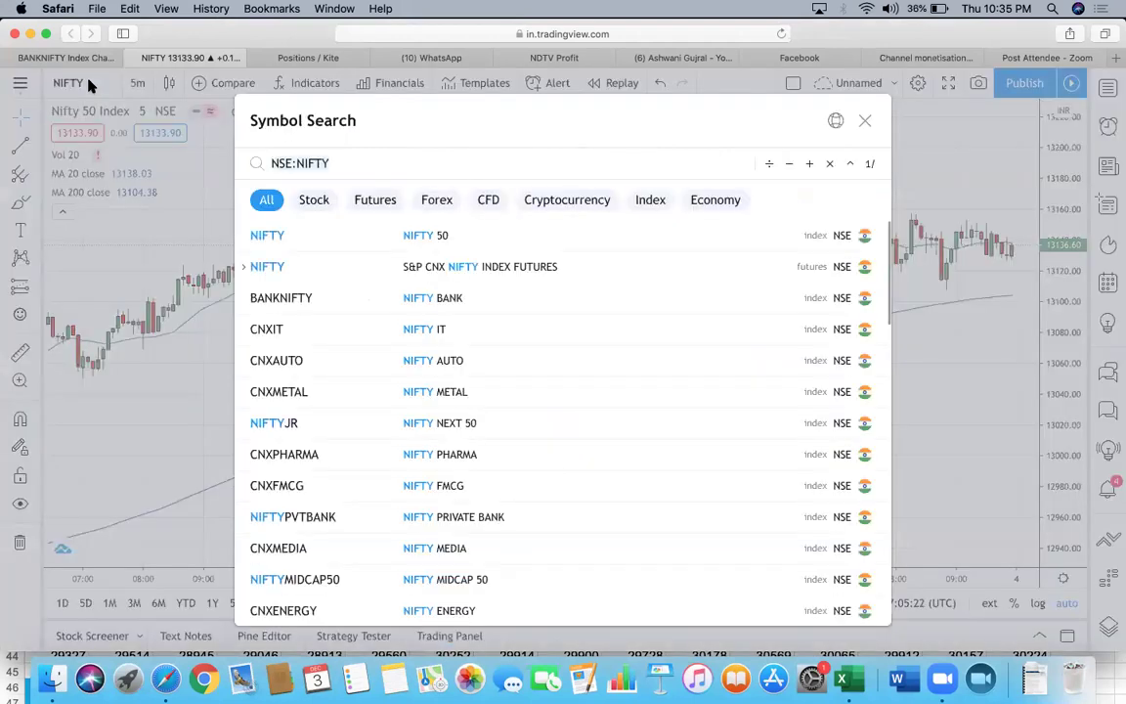
text(BANK )
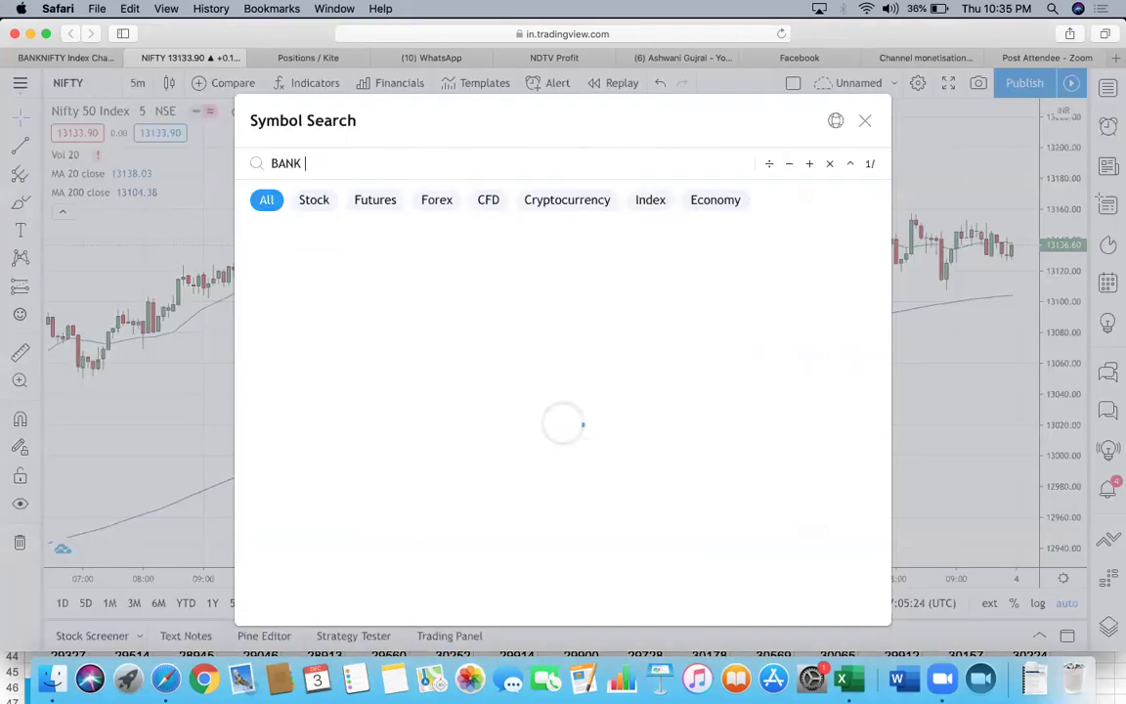
text(NIFTY)
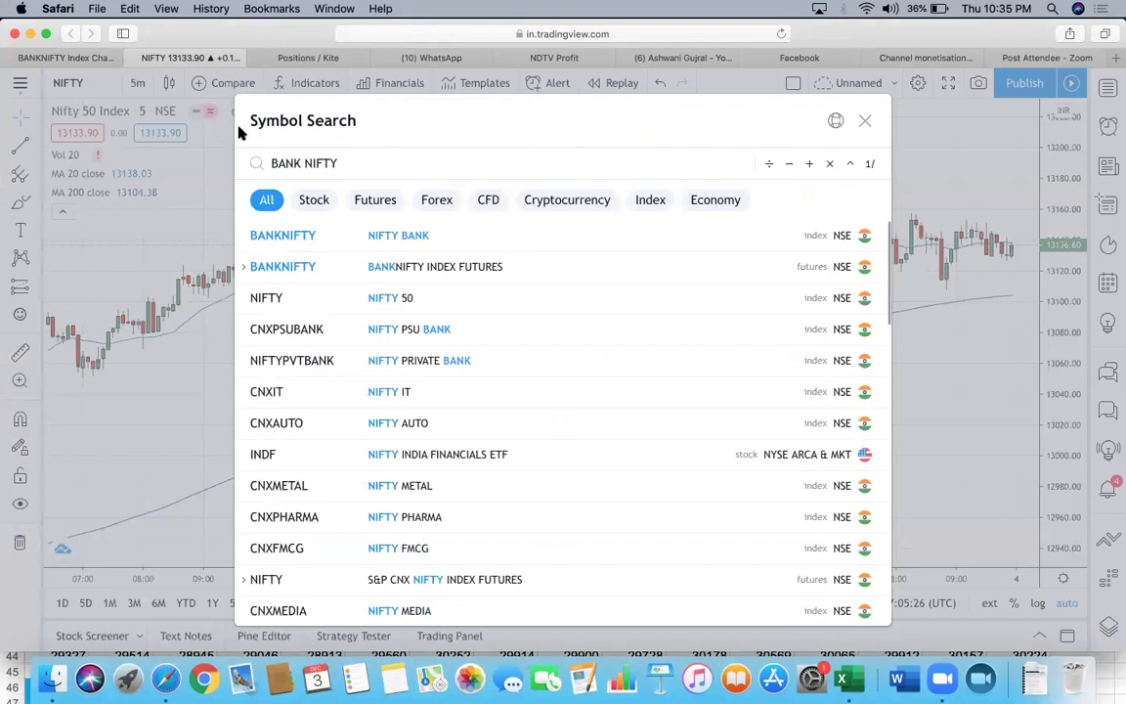
click(455, 238)
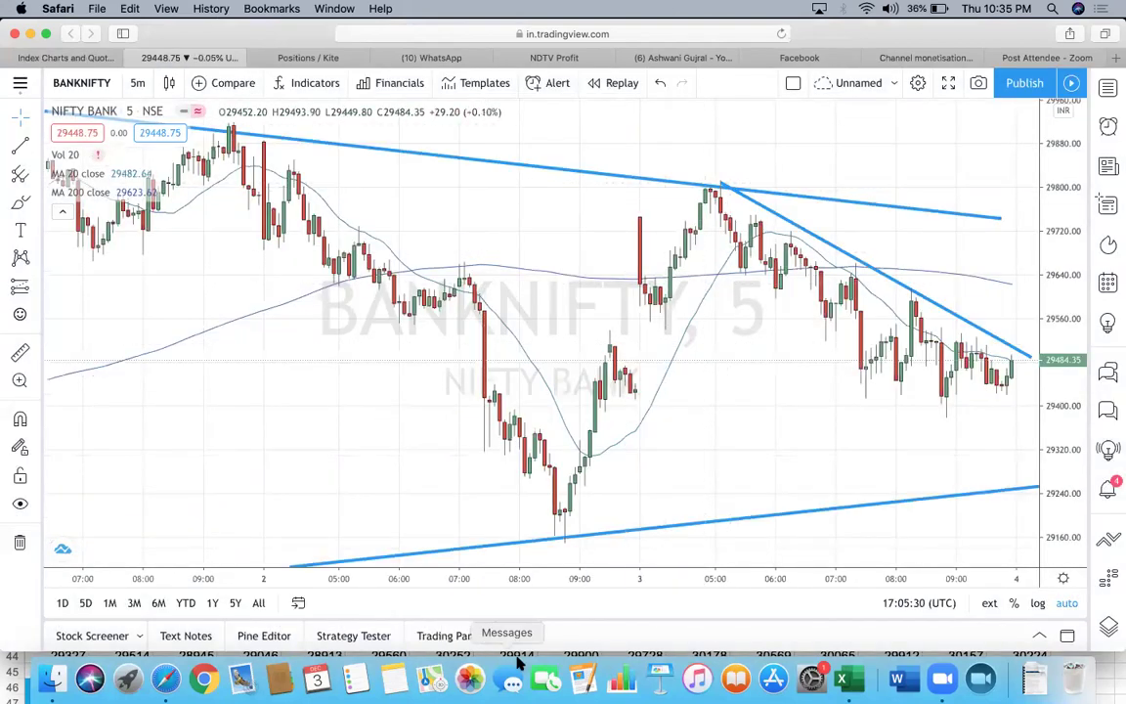
- Mark BANKNIFTY resistance near 29,600 and sketch a 4 December dip from about 29,700 rebounding to about 29,810, adding short marks beside it
mouse_move(577, 531)
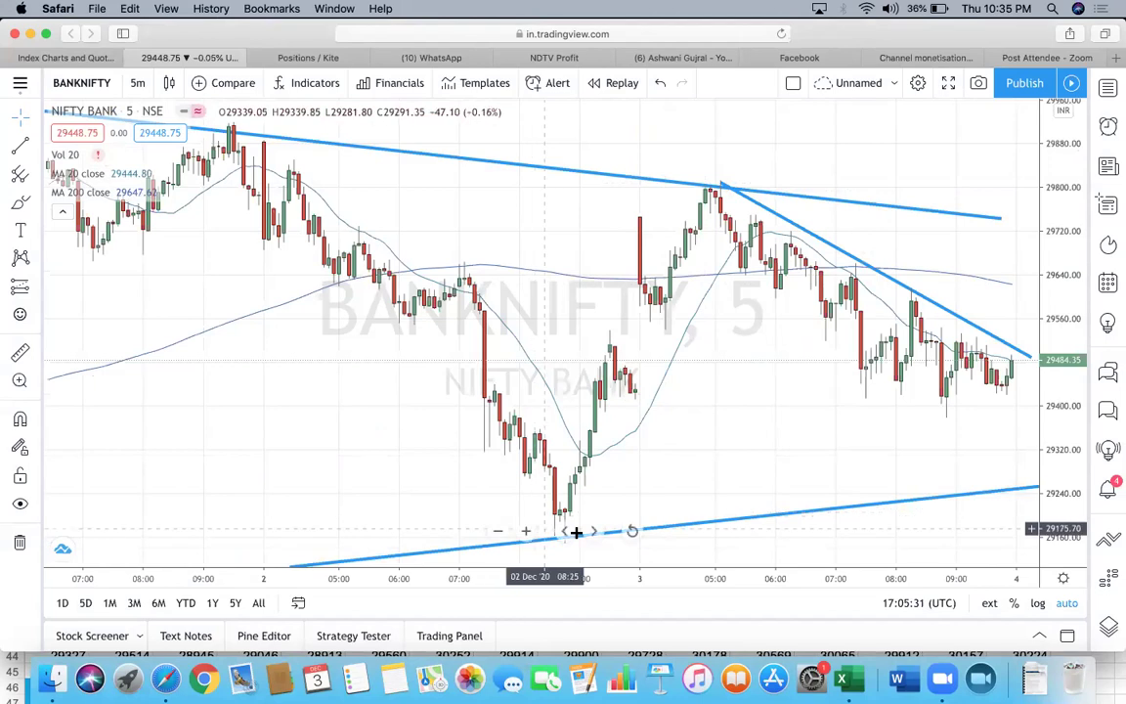
click(525, 536)
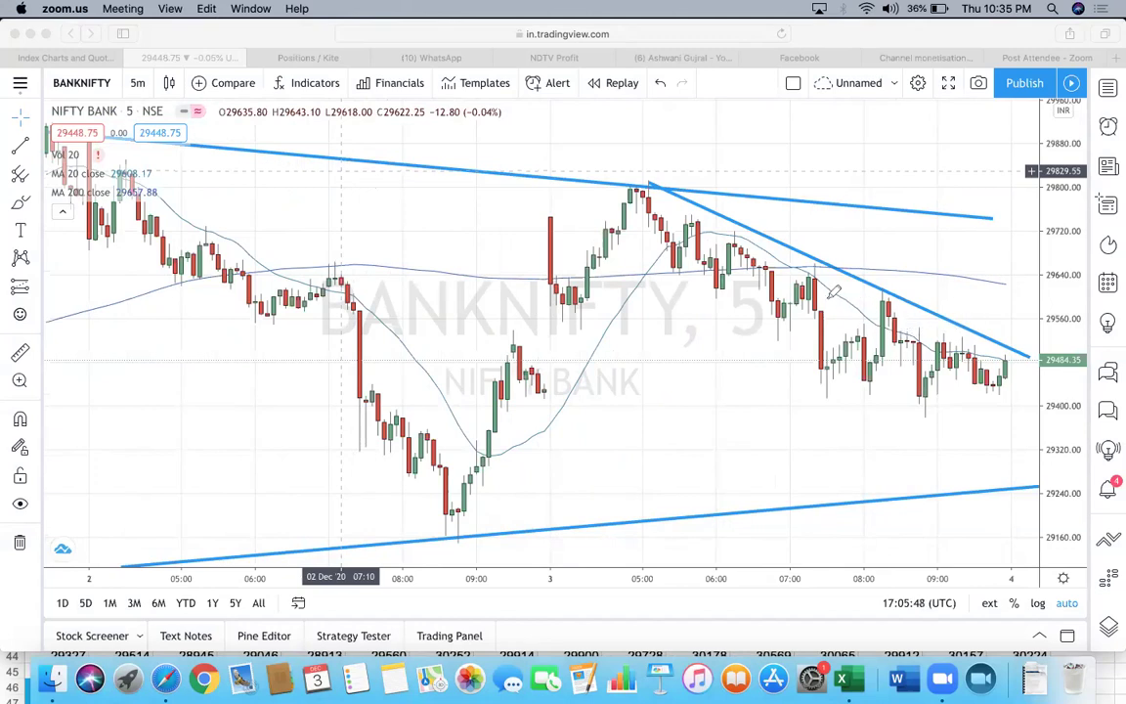
drag(826, 295, 1017, 294)
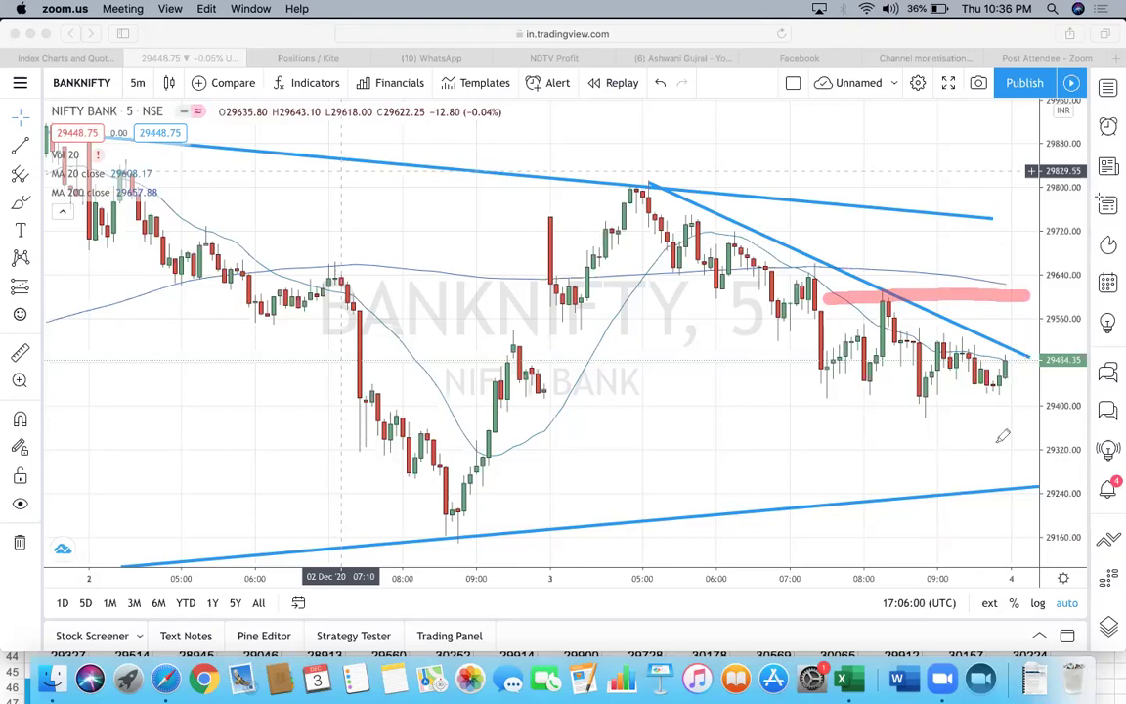
click(1005, 338)
mouse_move(978, 243)
mouse_down()
mouse_move(1004, 321)
mouse_move(1037, 230)
mouse_up()
drag(922, 230, 957, 243)
drag(1025, 315, 1051, 334)
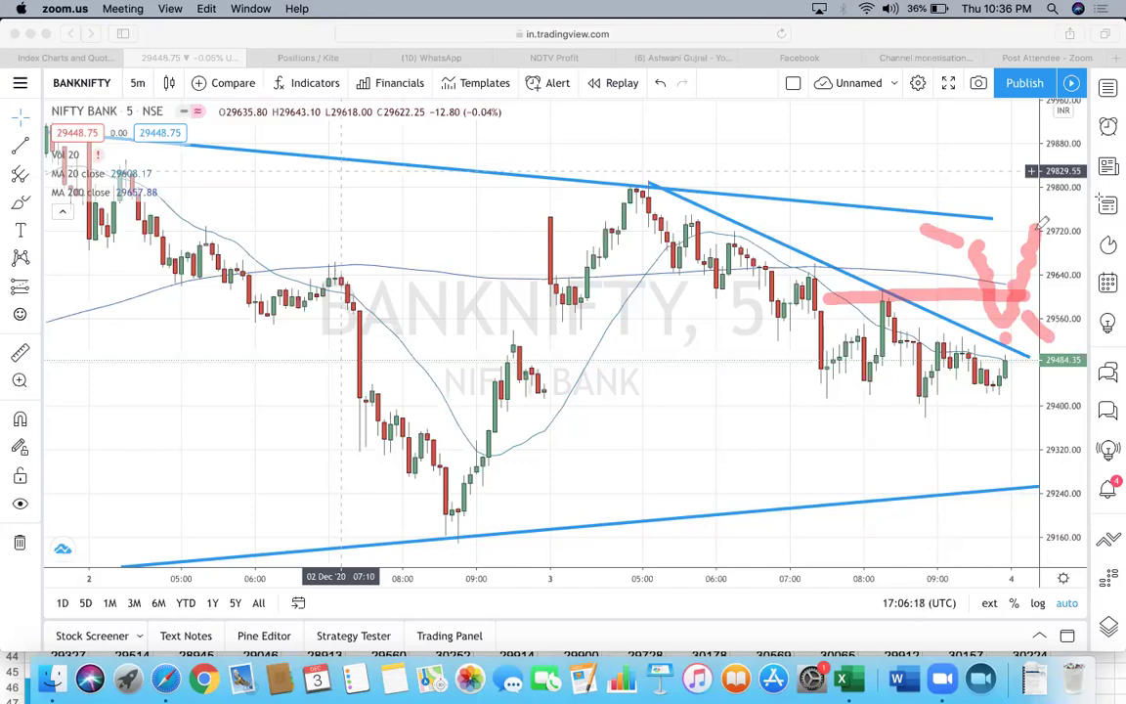
drag(1036, 230, 1078, 180)
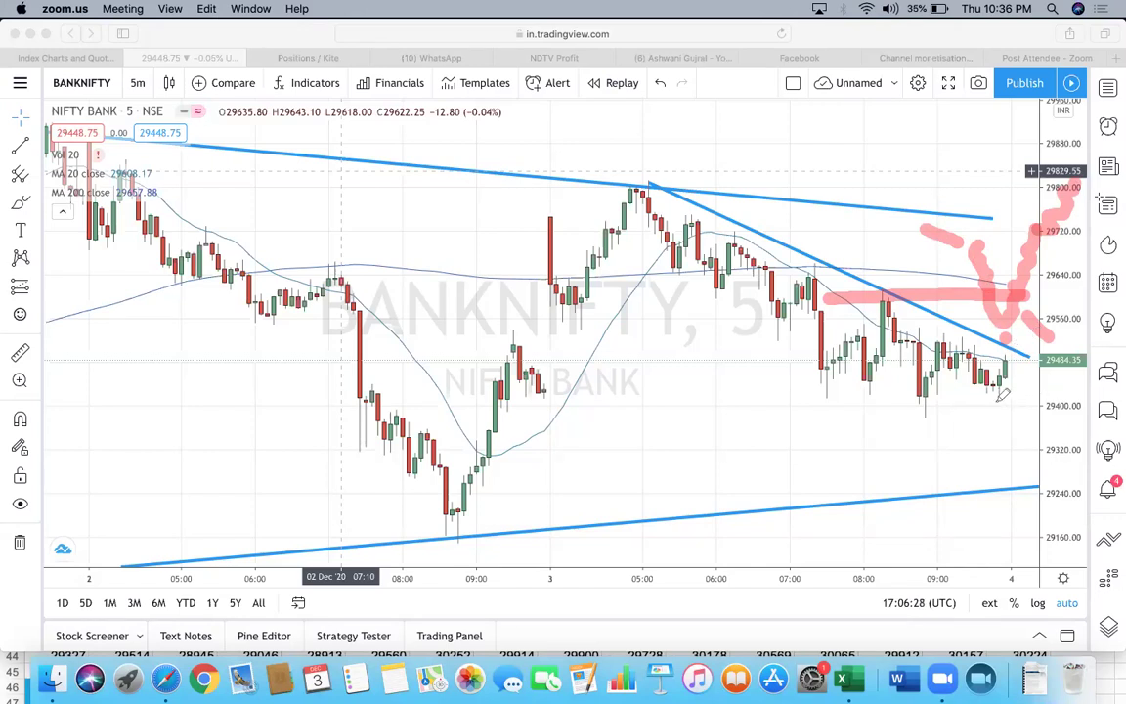
- Mark support near 29,410 beneath the last 3 December candles, and clear all drawings from the BANKNIFTY chart
drag(944, 407, 1015, 398)
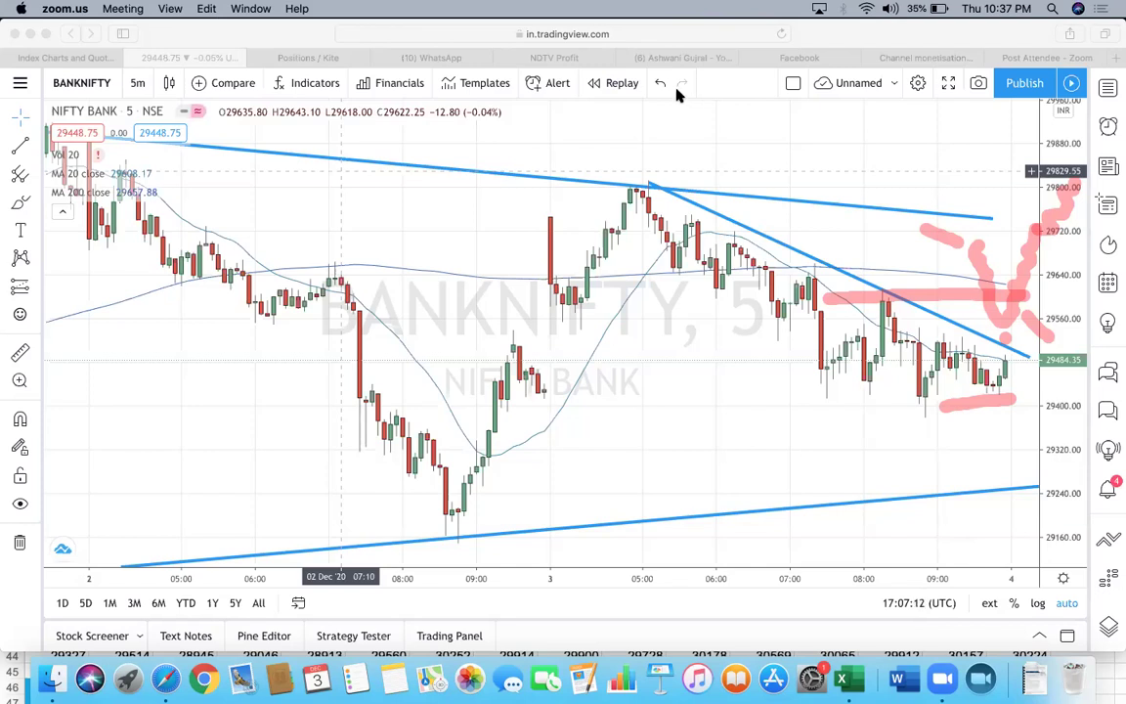
click(682, 96)
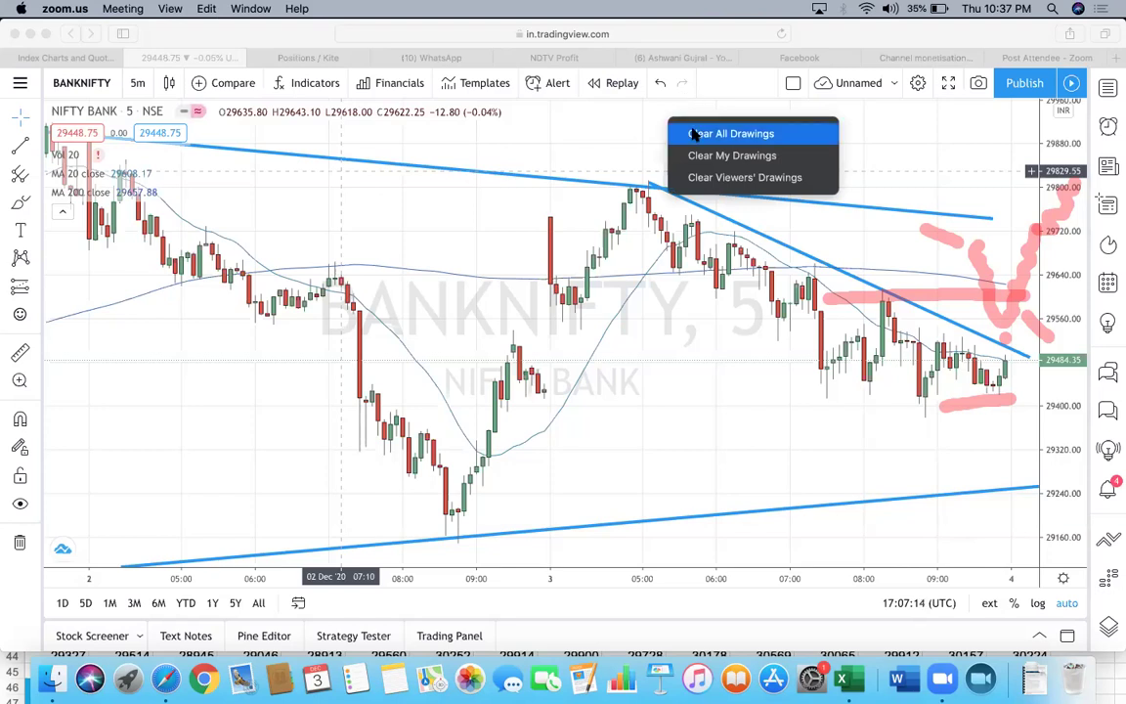
click(690, 133)
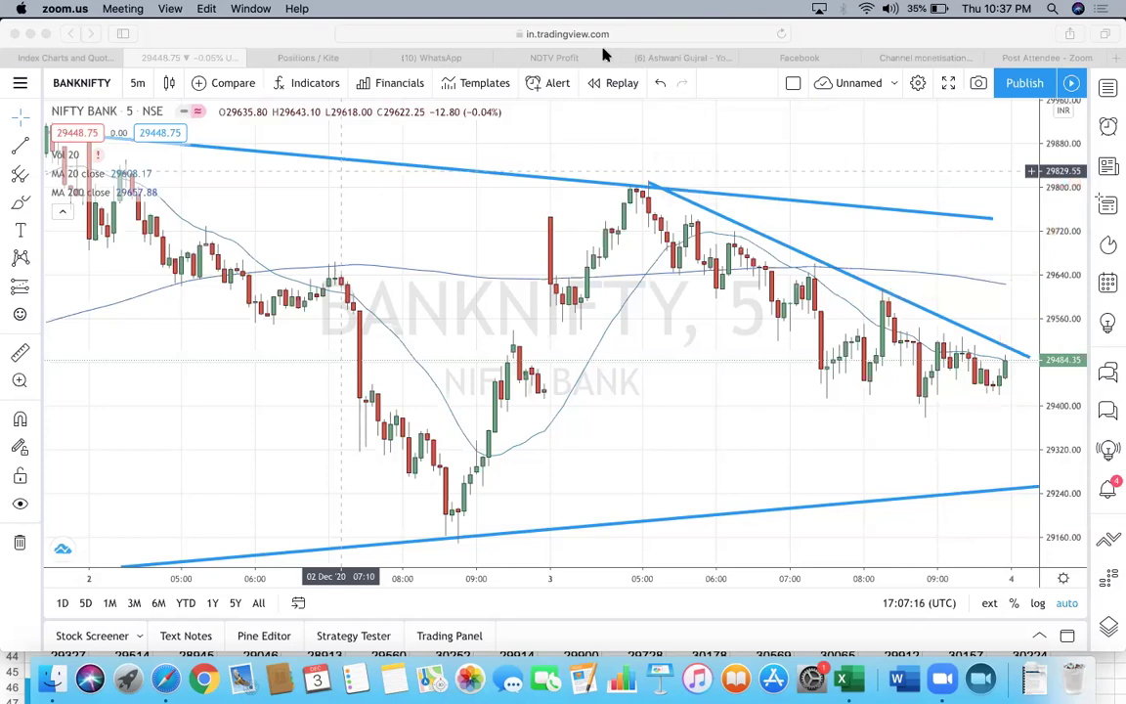